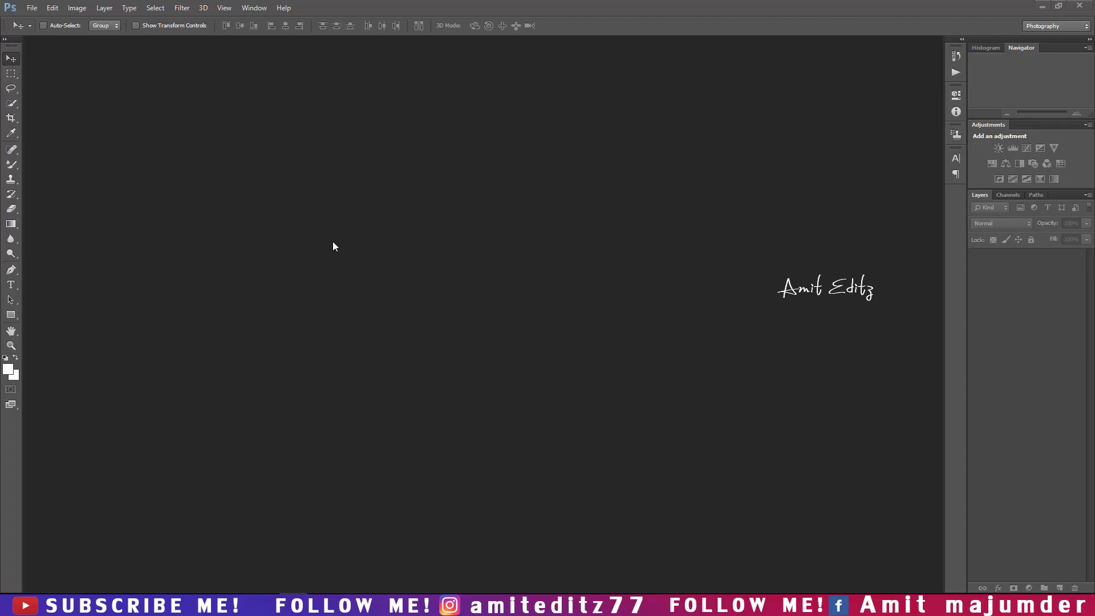
Create a new white document at 300 ppi and dock it as a tab
click(30, 8)
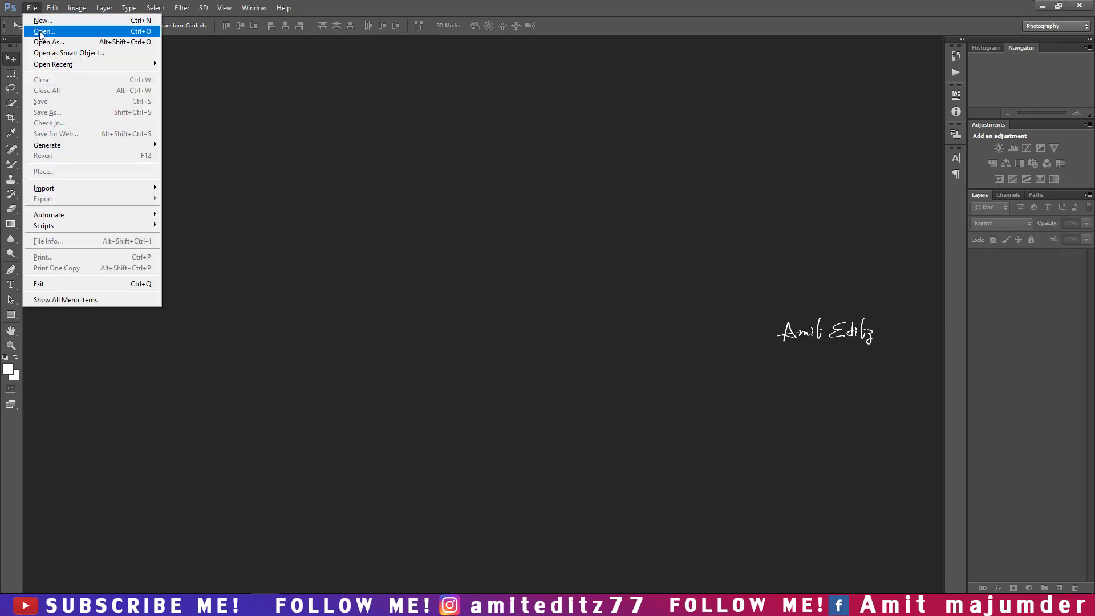
click(43, 20)
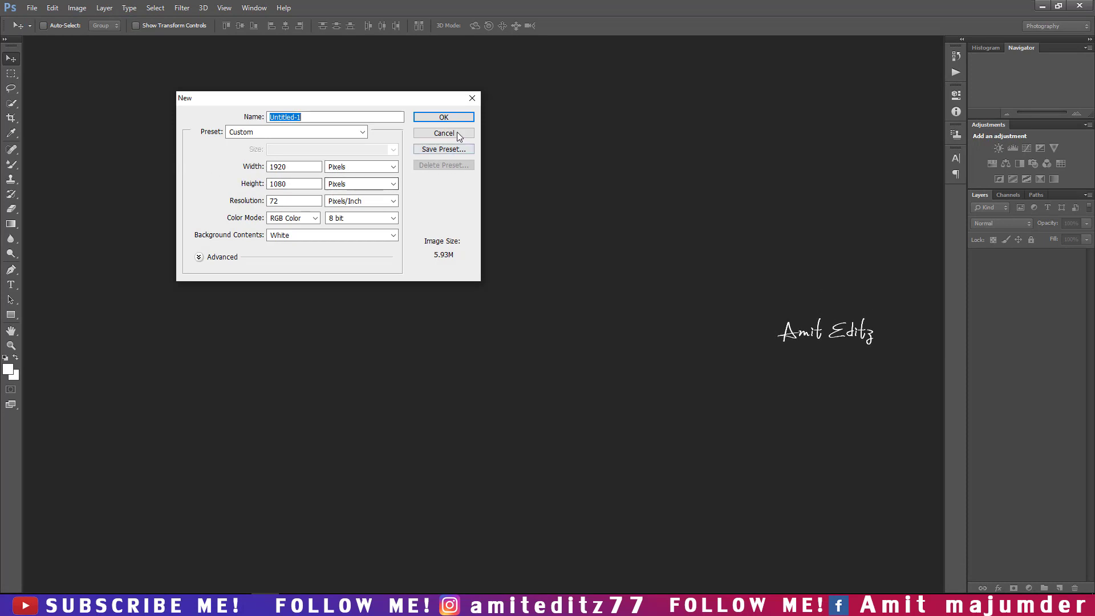
double_click(286, 201)
text(300)
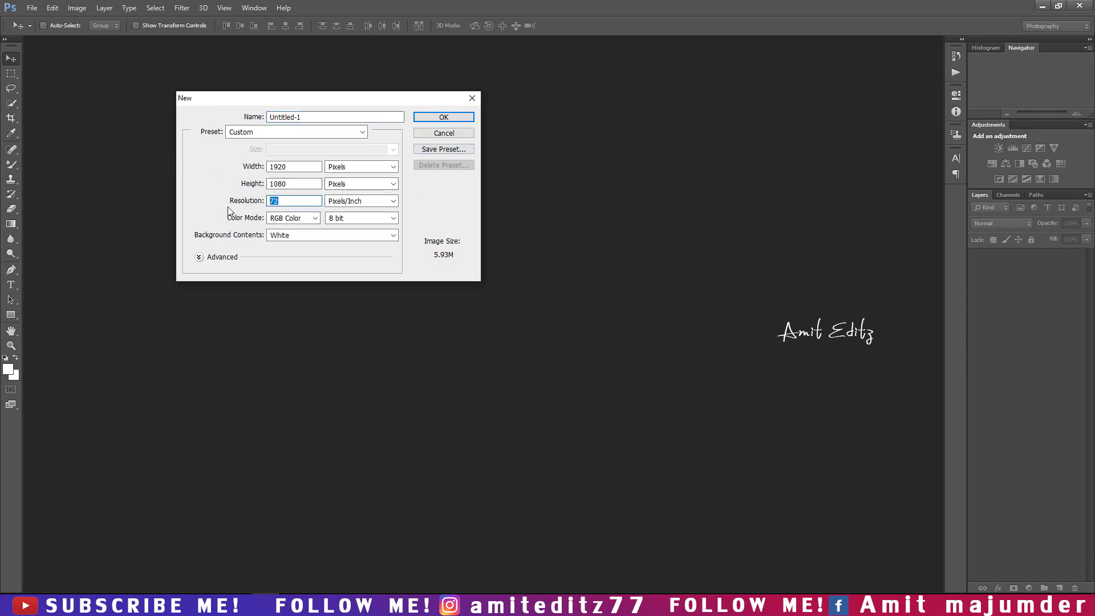
click(434, 117)
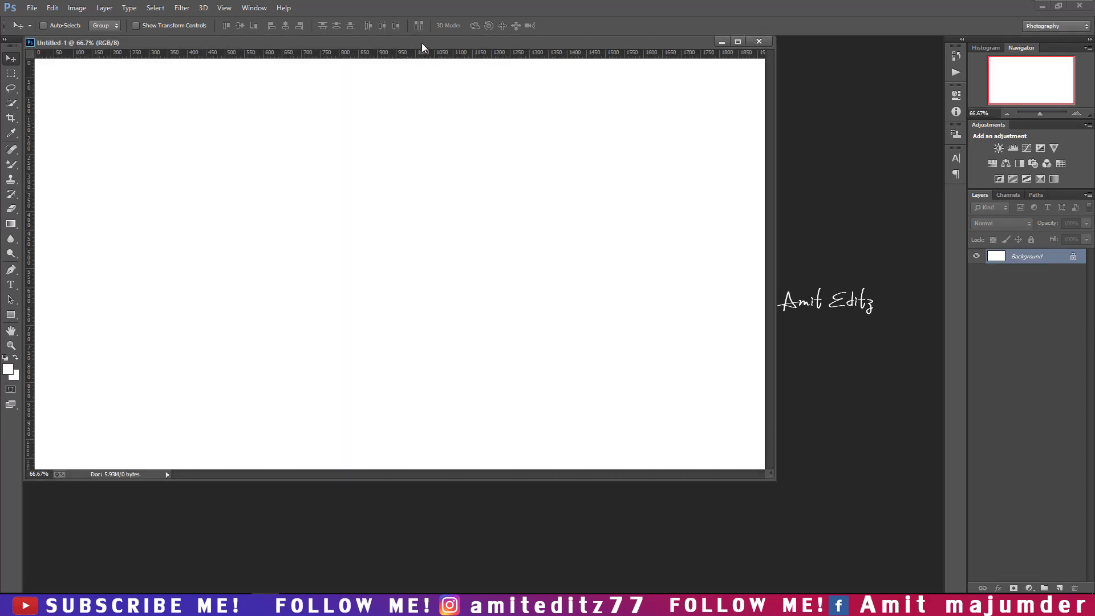
drag(422, 43, 448, 40)
Crop the canvas to a 4:5 portrait ratio
click(11, 118)
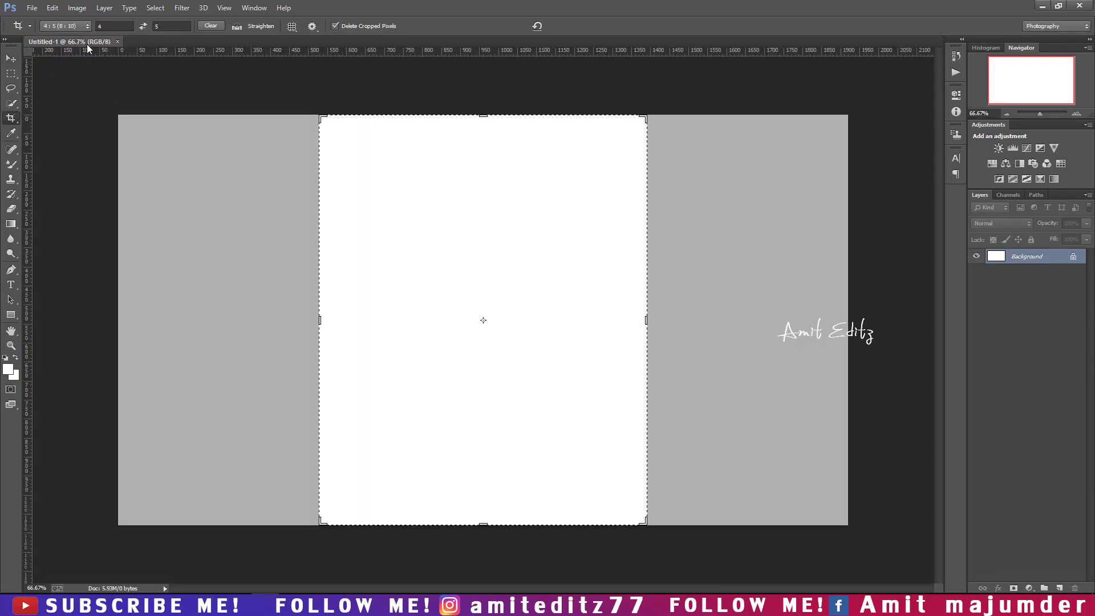
click(83, 26)
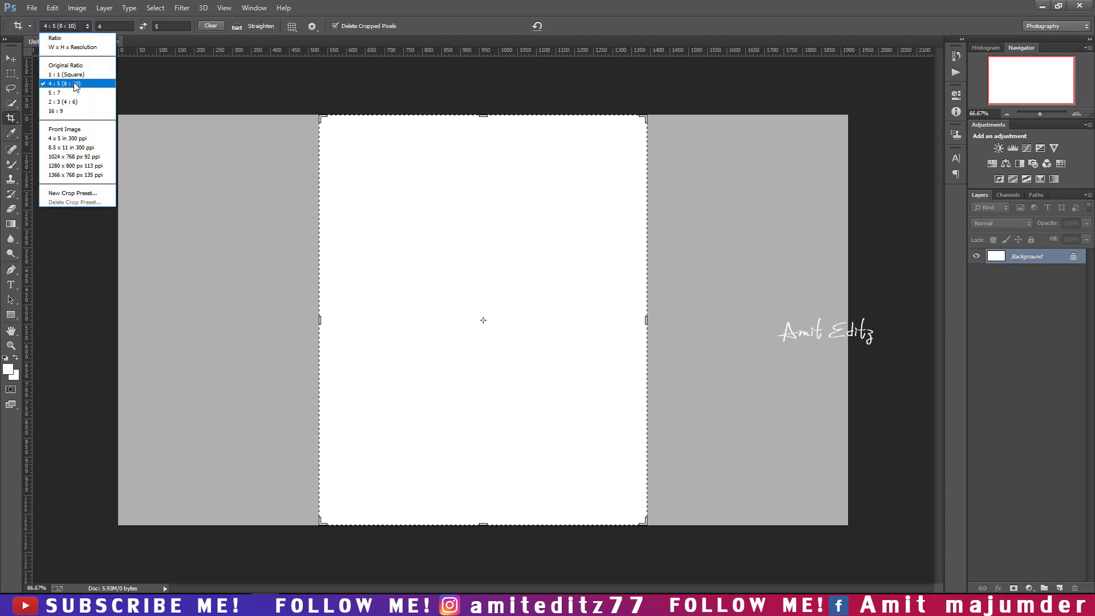
click(57, 78)
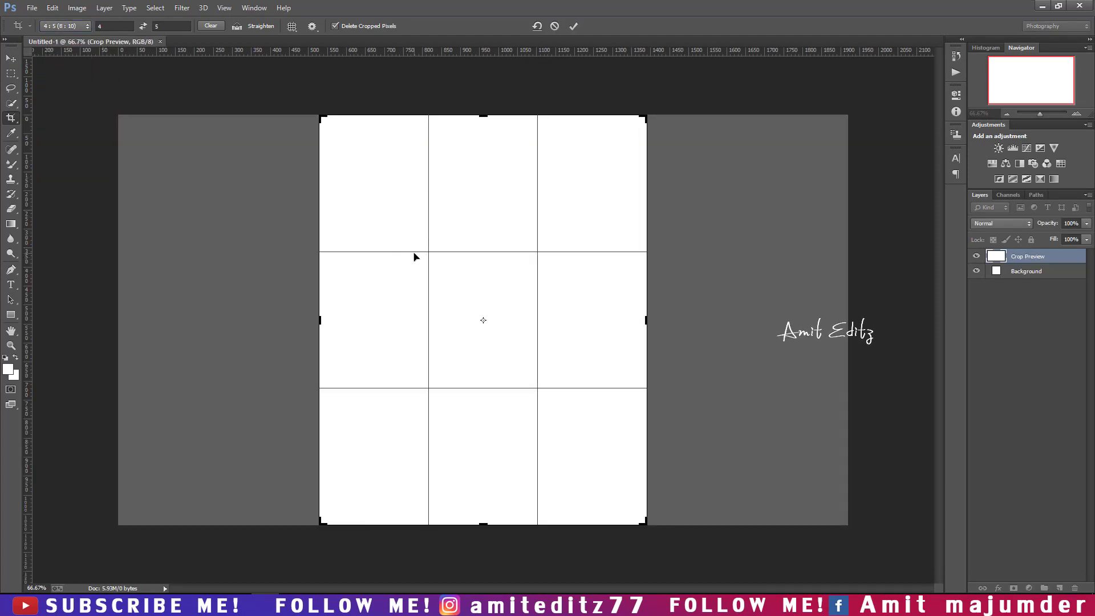
key(Return)
scroll(452, 247, down, 2)
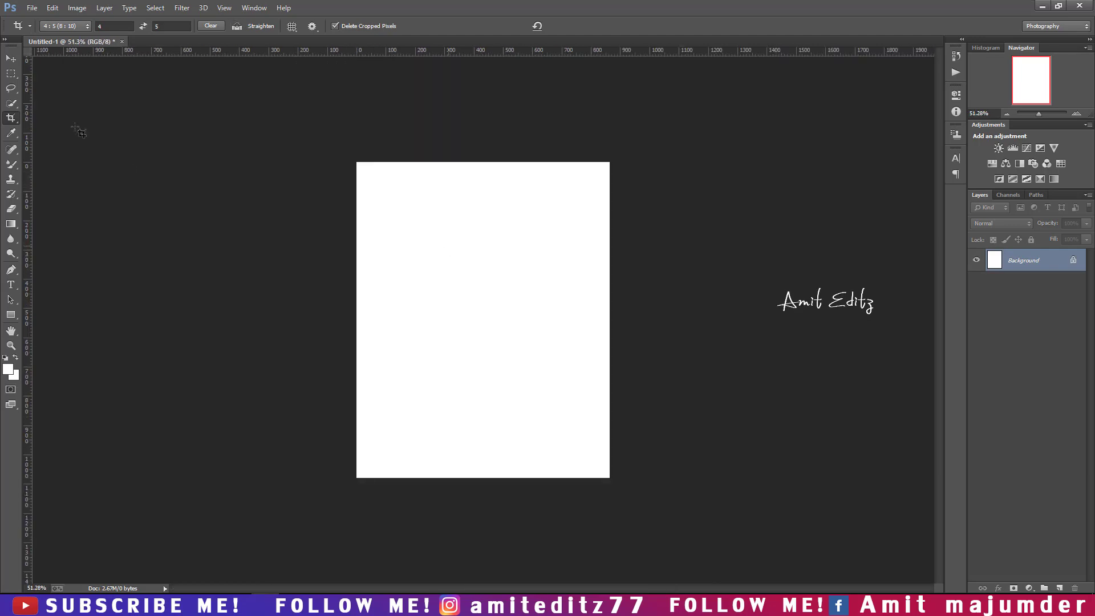
Open the andrea-cau city street photo with yellow taxis
click(32, 8)
click(38, 32)
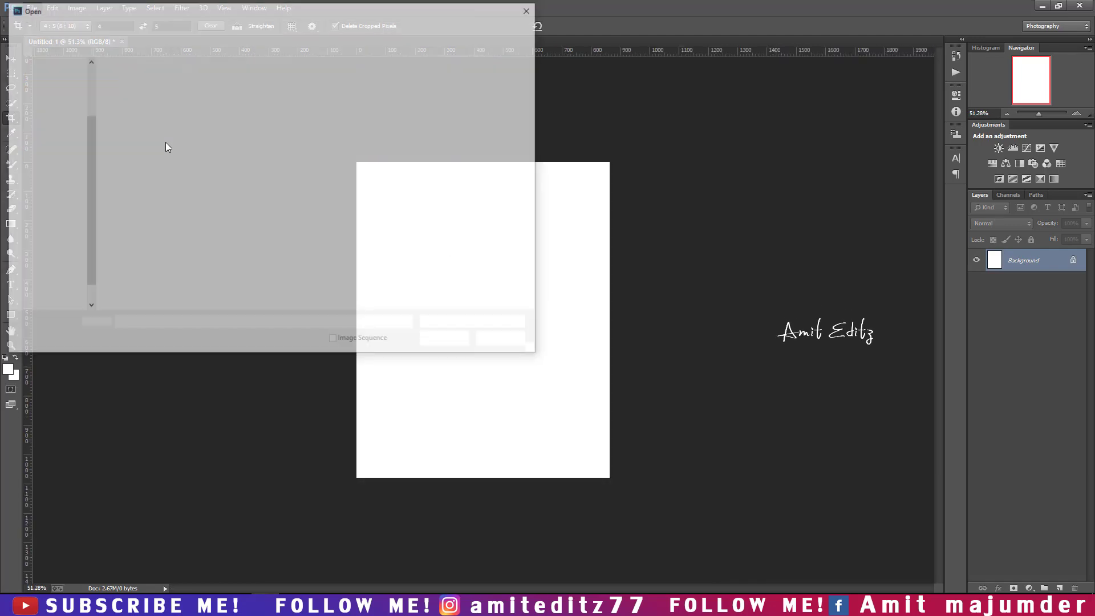
click(195, 96)
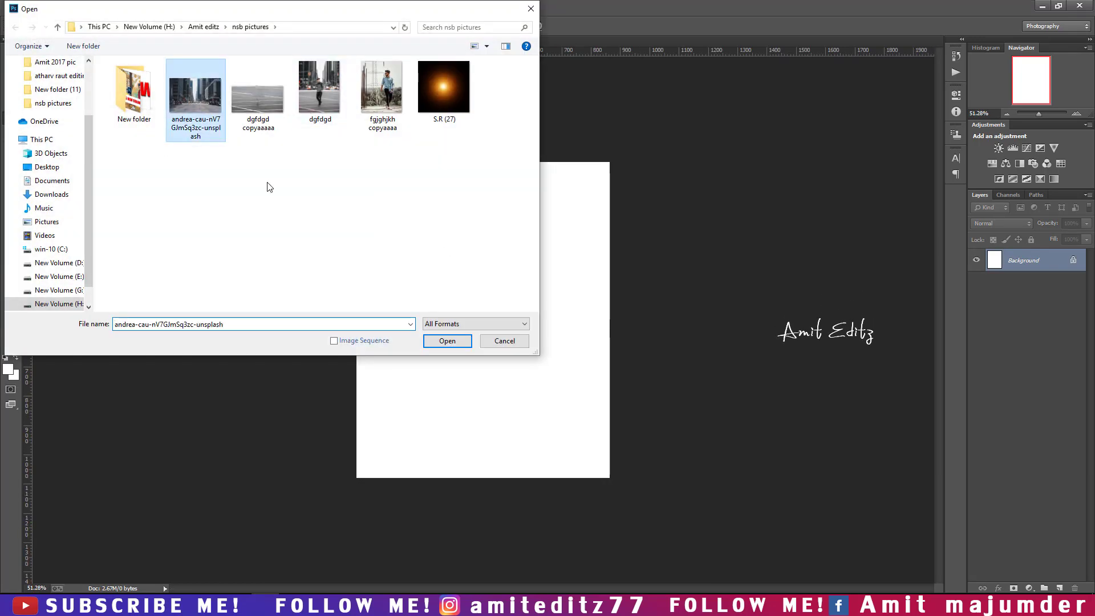
click(446, 342)
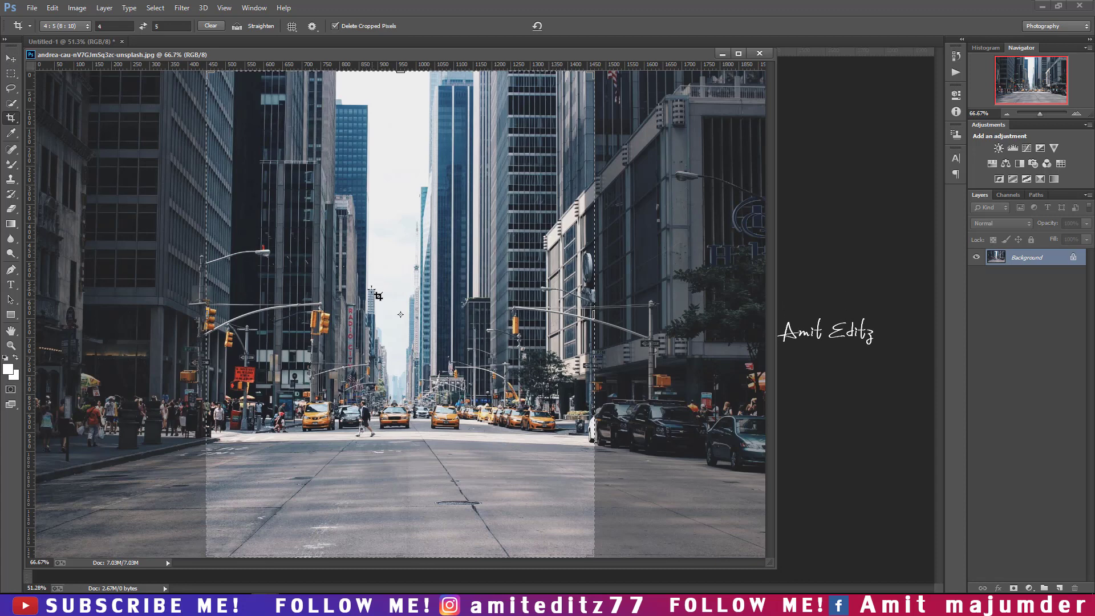
Try a crop on the street photo, then discard it with Don't Crop
drag(389, 292, 392, 294)
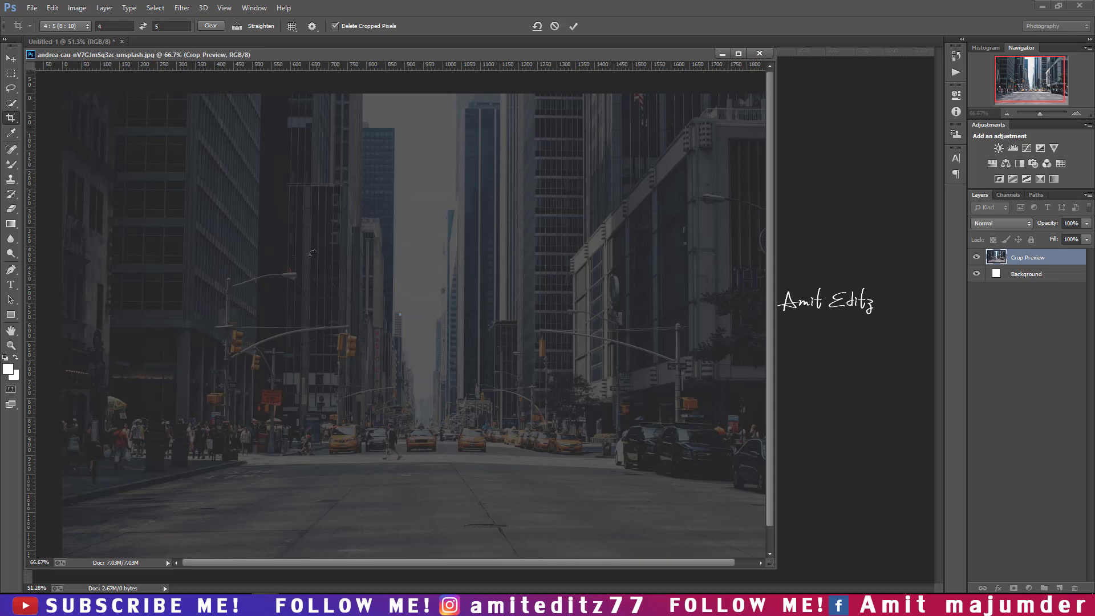
key(Escape)
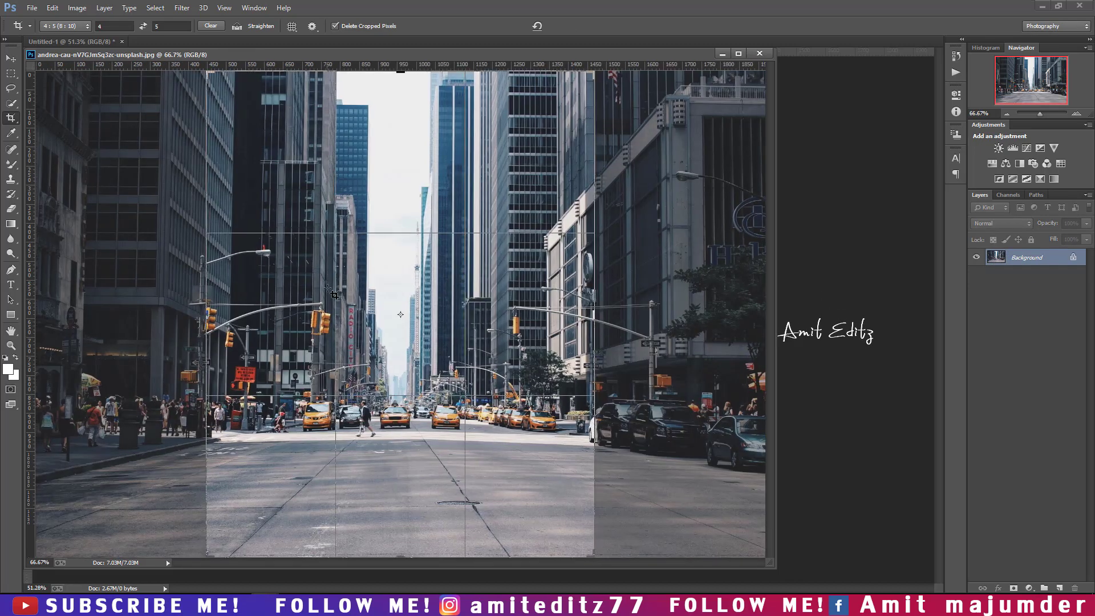
drag(333, 291, 331, 290)
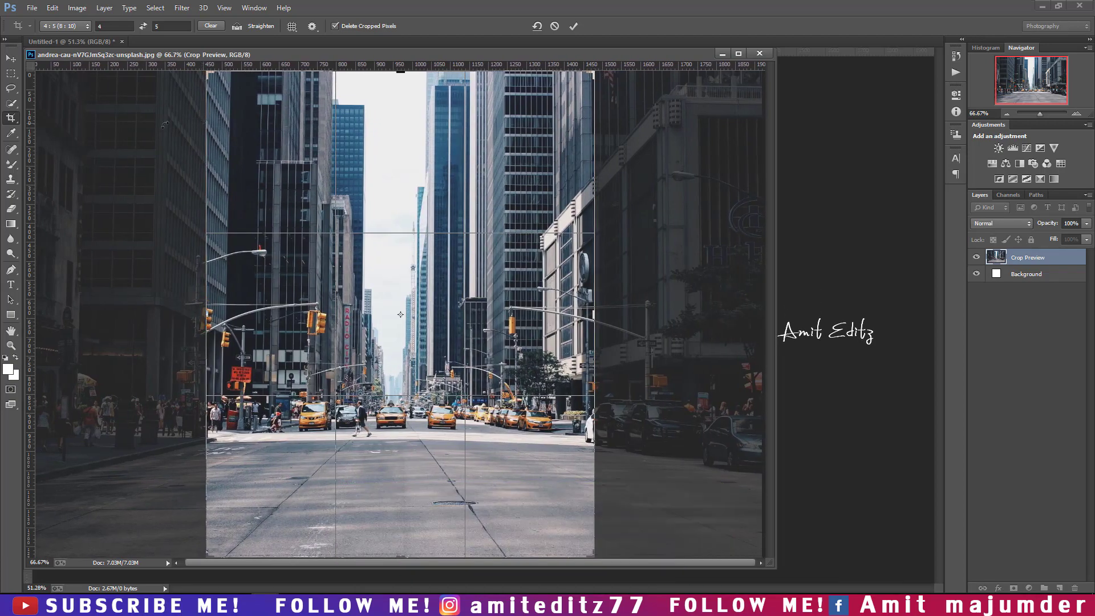
key(v)
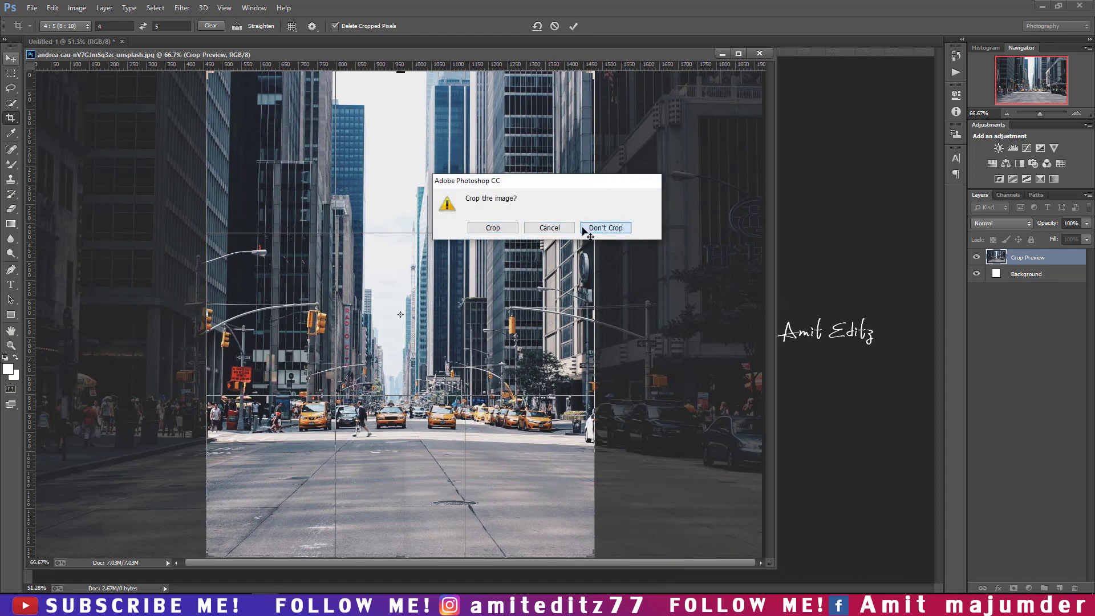
click(583, 228)
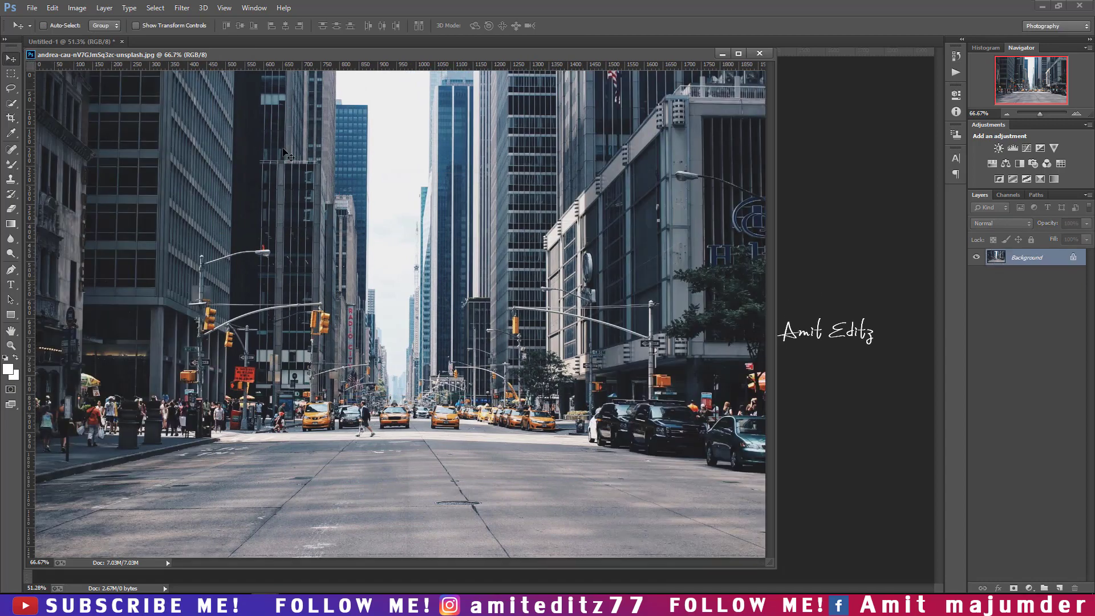
Drag the street photo into Untitled-1 as Layer 1 and close its window
drag(550, 54, 223, 113)
drag(285, 285, 567, 281)
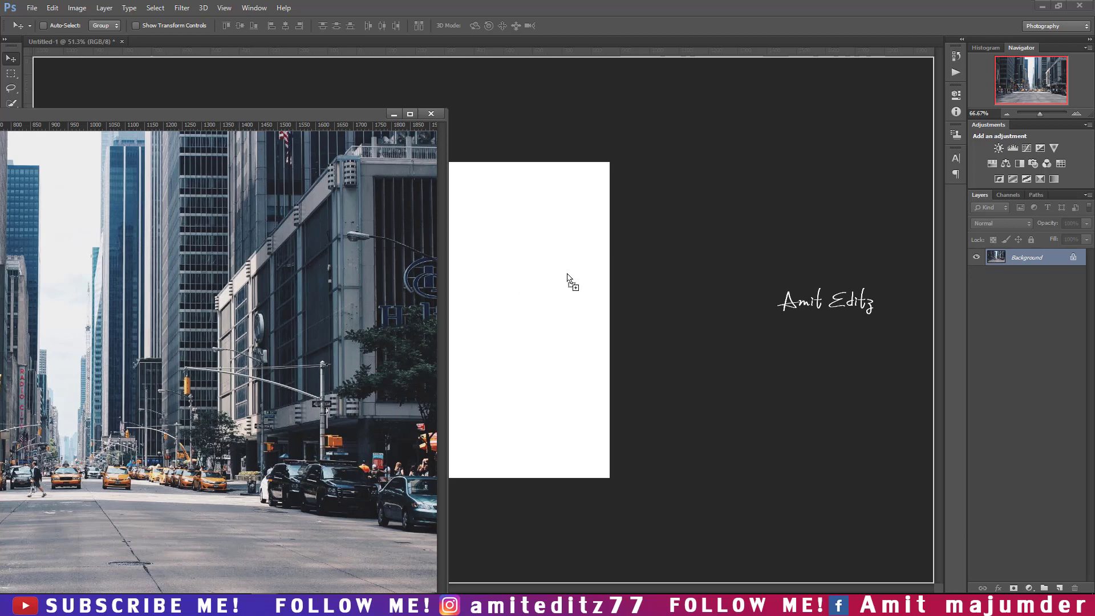
click(431, 114)
Position Layer 1 up and right, leaving a thin white strip at the bottom
mouse_move(508, 351)
mouse_down()
mouse_move(574, 277)
mouse_move(606, 278)
mouse_up()
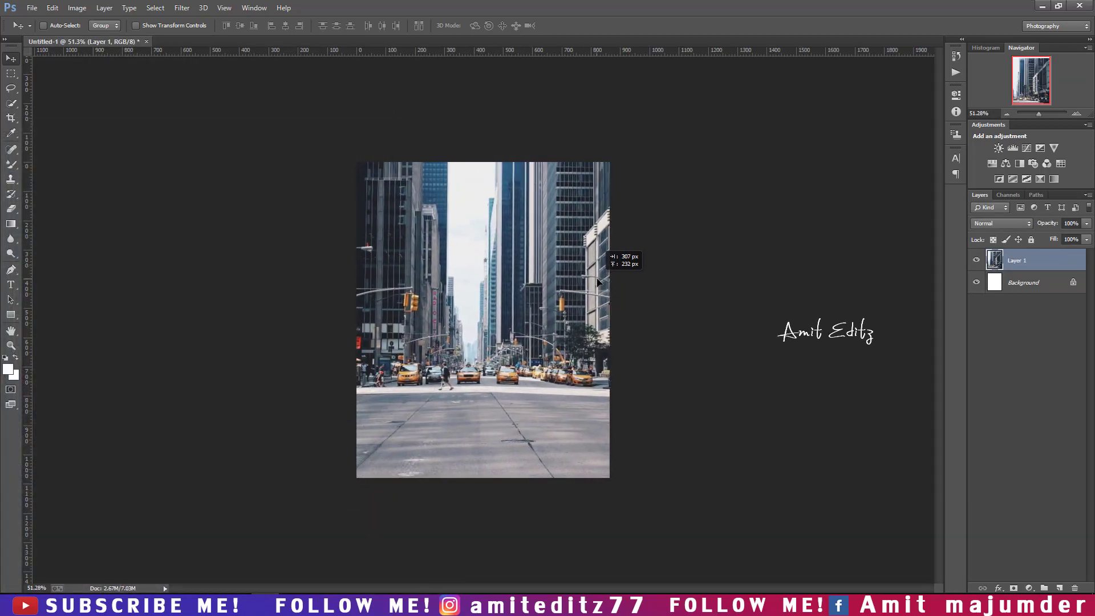
scroll(490, 319, up, 3)
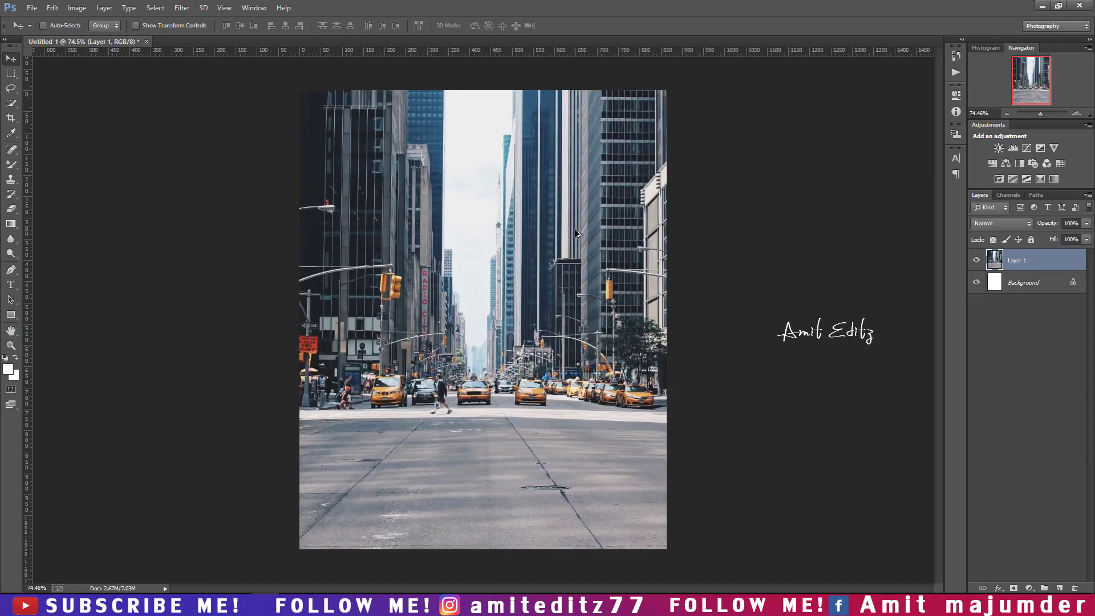
scroll(489, 320, down, 4)
drag(505, 311, 504, 311)
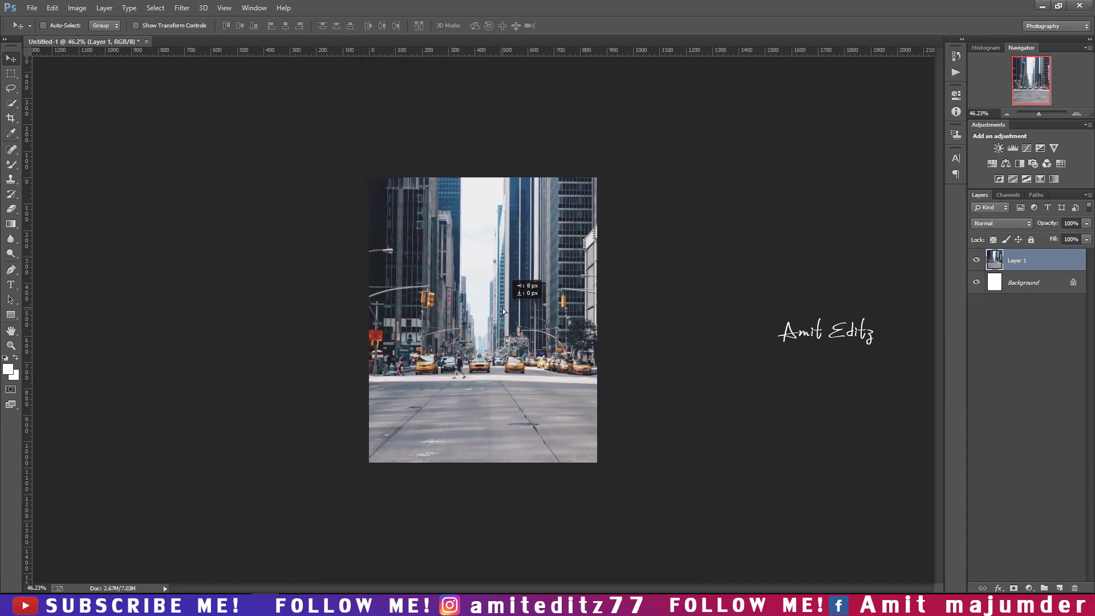
scroll(530, 280, up, 2)
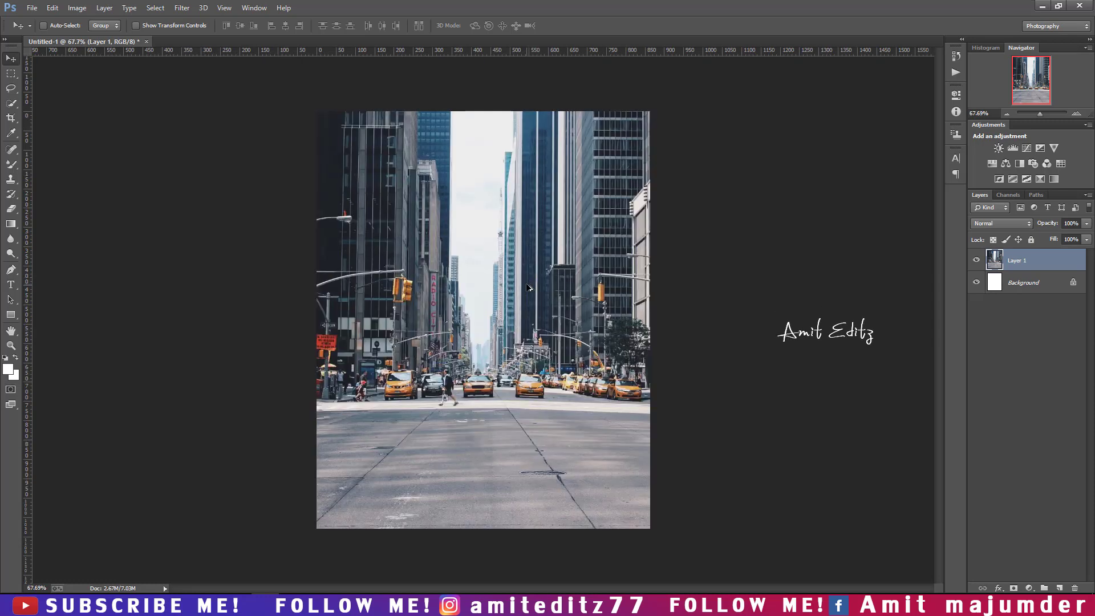
mouse_move(526, 305)
mouse_down()
mouse_move(527, 287)
mouse_move(526, 298)
mouse_up()
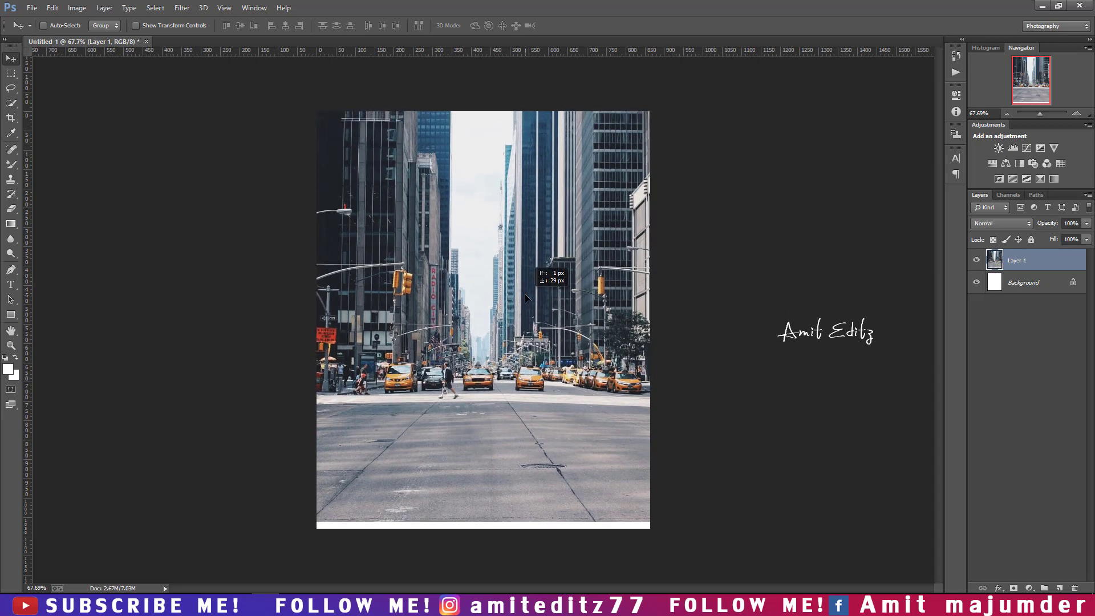
Open the asphalt road photo and drop it into Untitled-1 as Layer 2
click(32, 7)
click(44, 31)
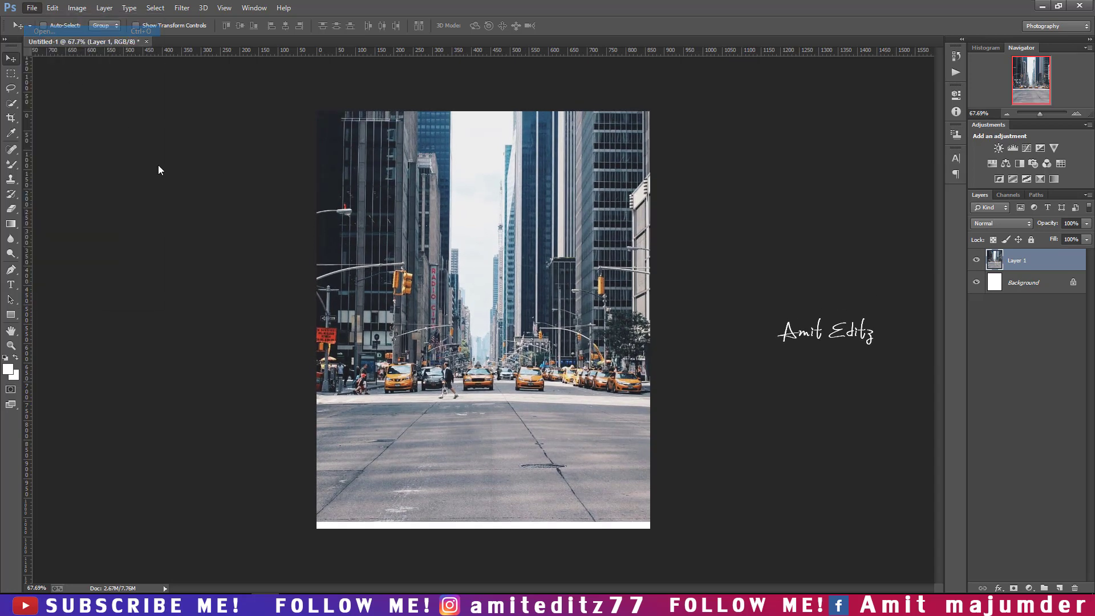
click(257, 97)
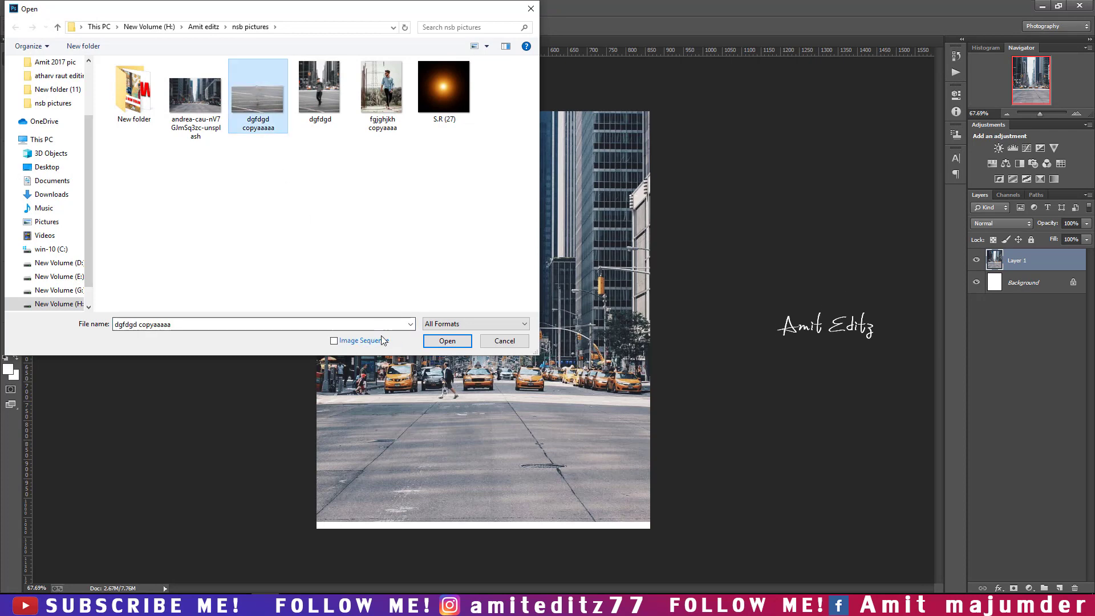
click(447, 341)
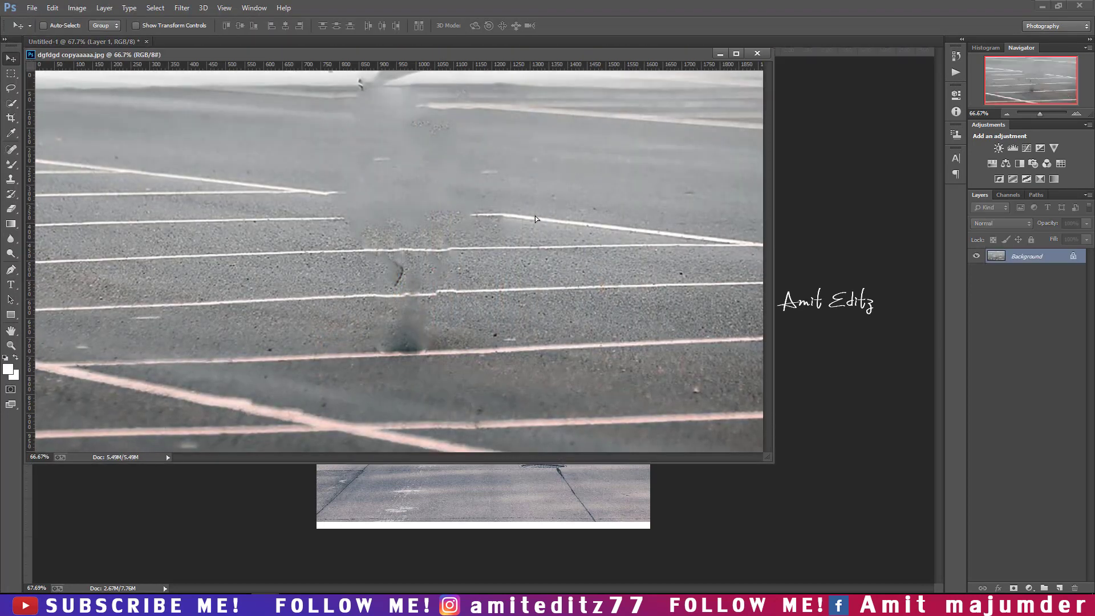
drag(535, 218, 530, 522)
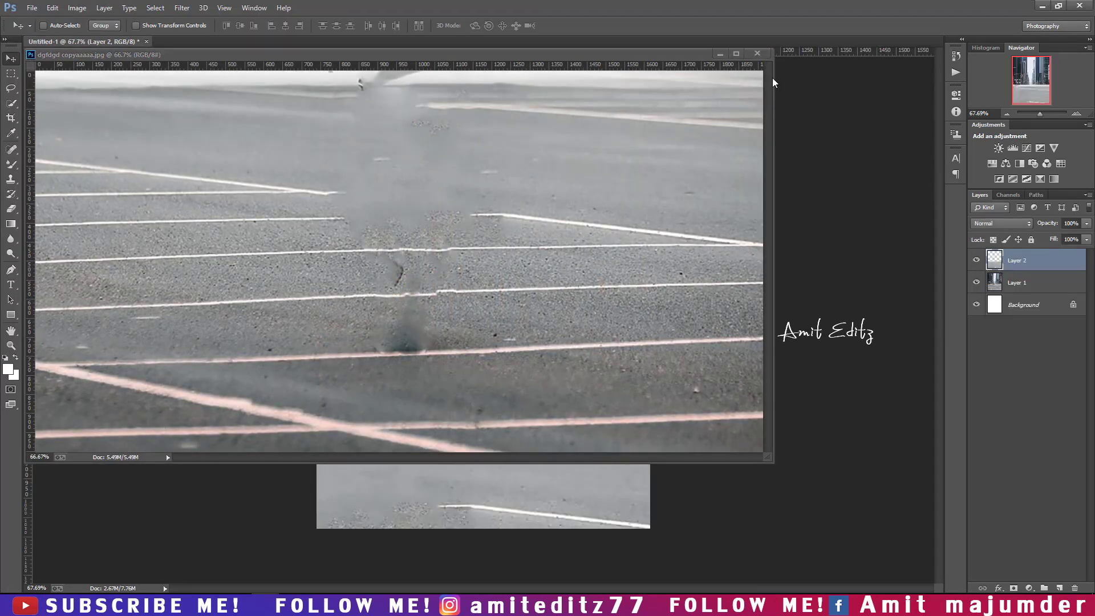
click(757, 53)
drag(537, 425, 544, 442)
Free-transform the road layer to span the canvas's lower half
key(ctrl+t)
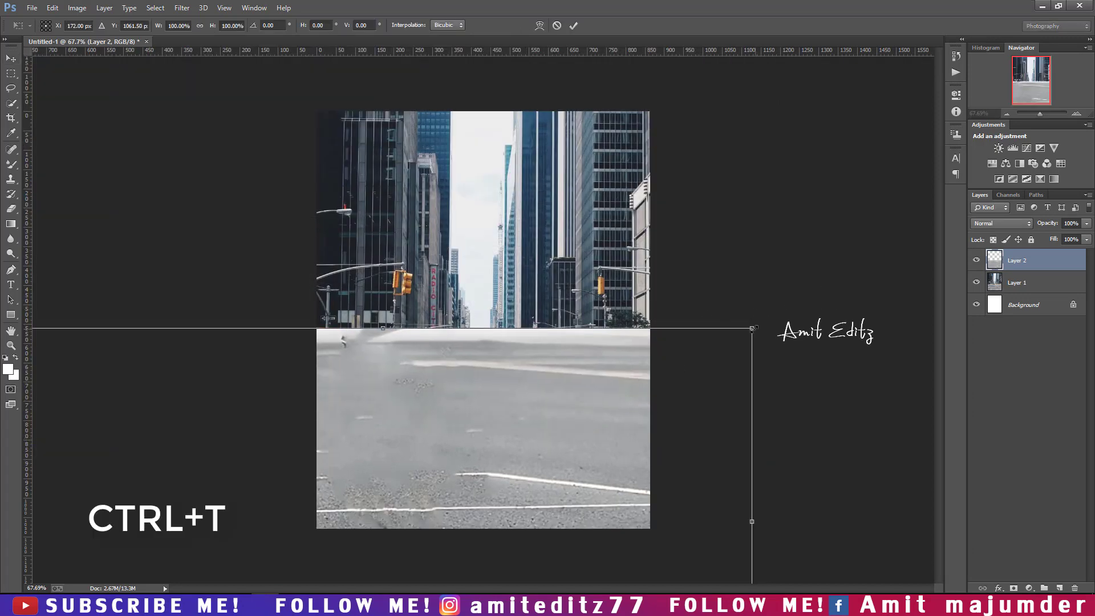
mouse_move(750, 325)
mouse_down()
mouse_move(542, 406)
mouse_move(637, 381)
mouse_move(607, 395)
mouse_up()
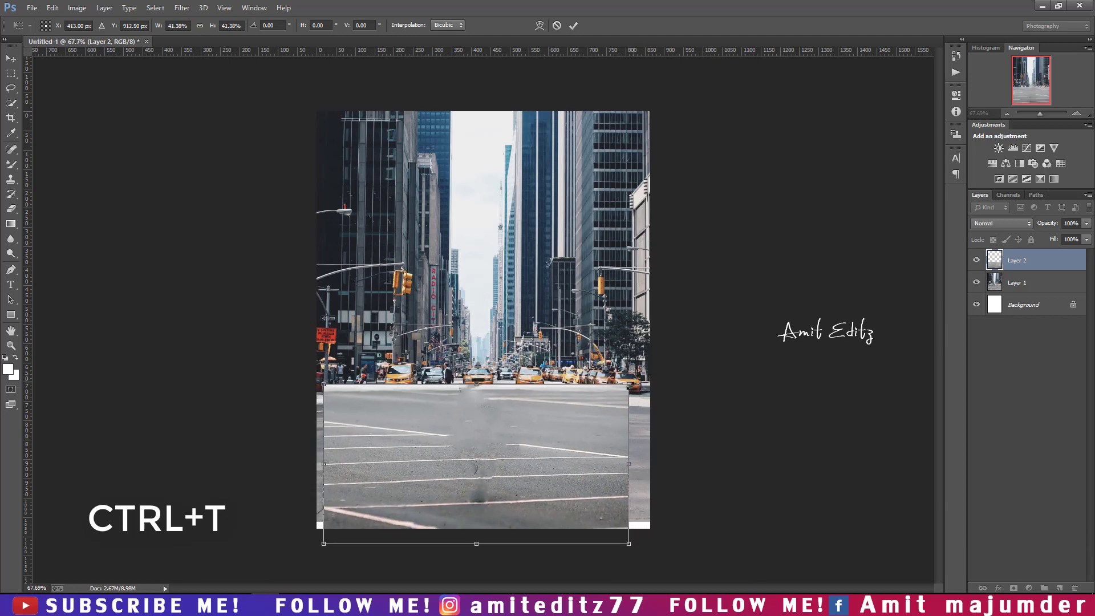
drag(527, 432, 558, 405)
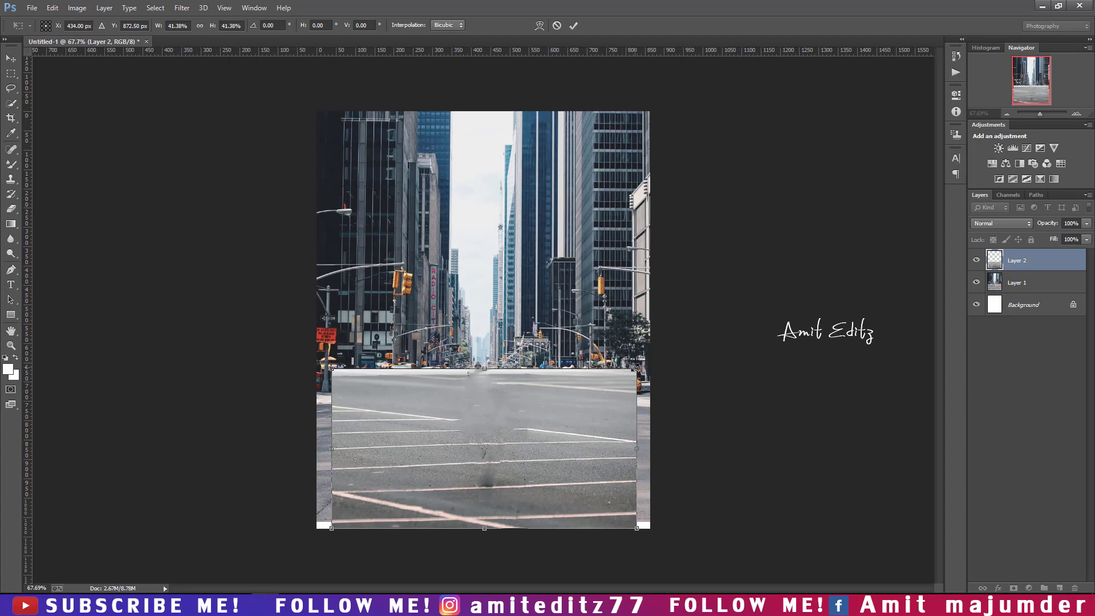
drag(637, 368, 653, 361)
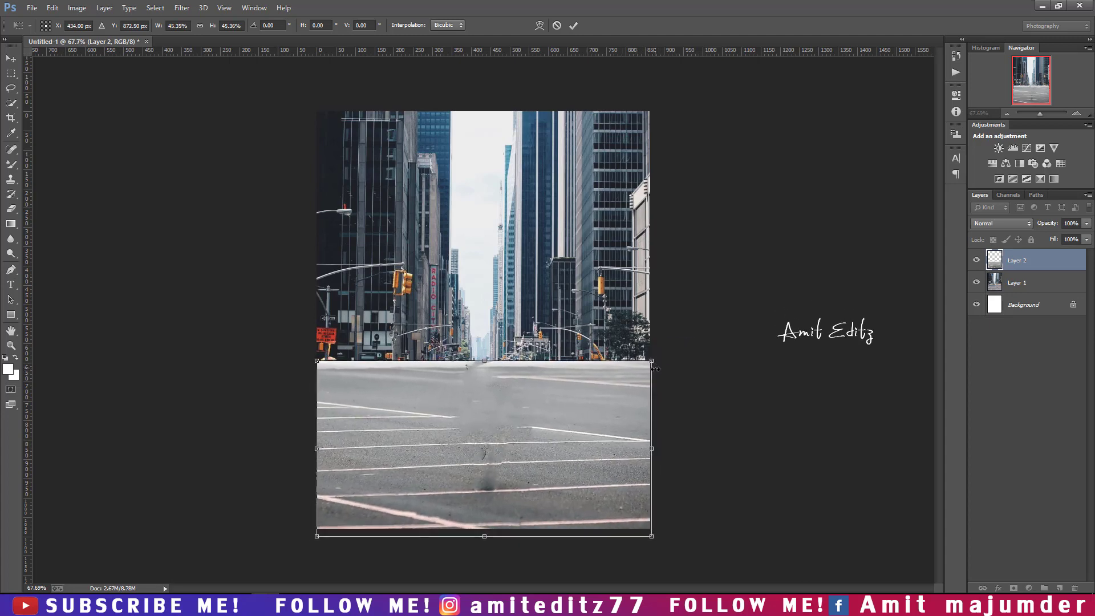
key(Return)
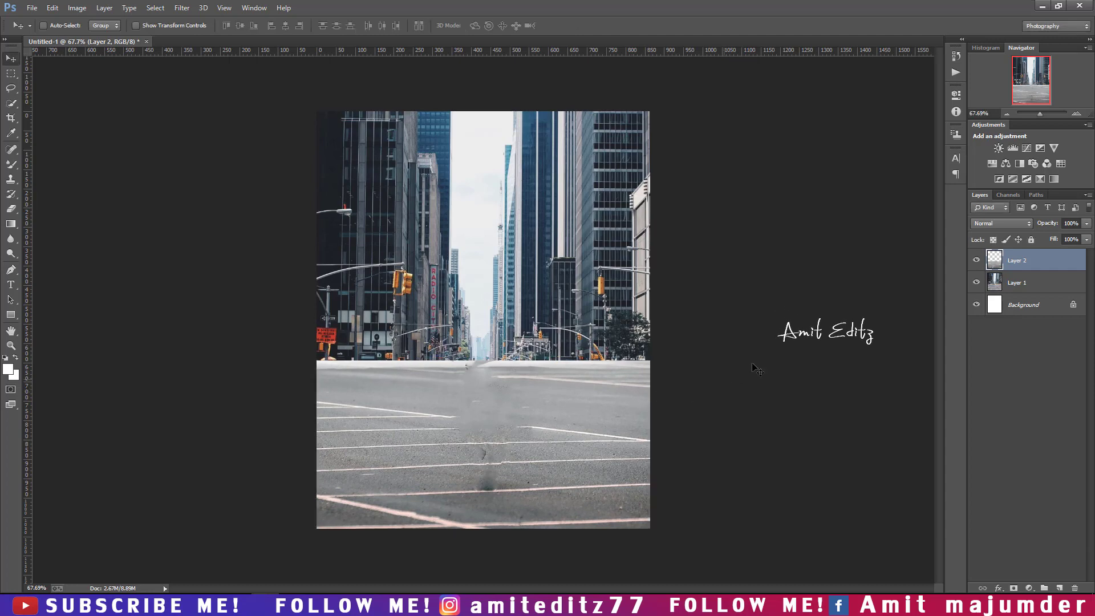
Move the street layer up about 108 px and crop the canvas slightly taller
click(1017, 283)
drag(584, 329, 584, 269)
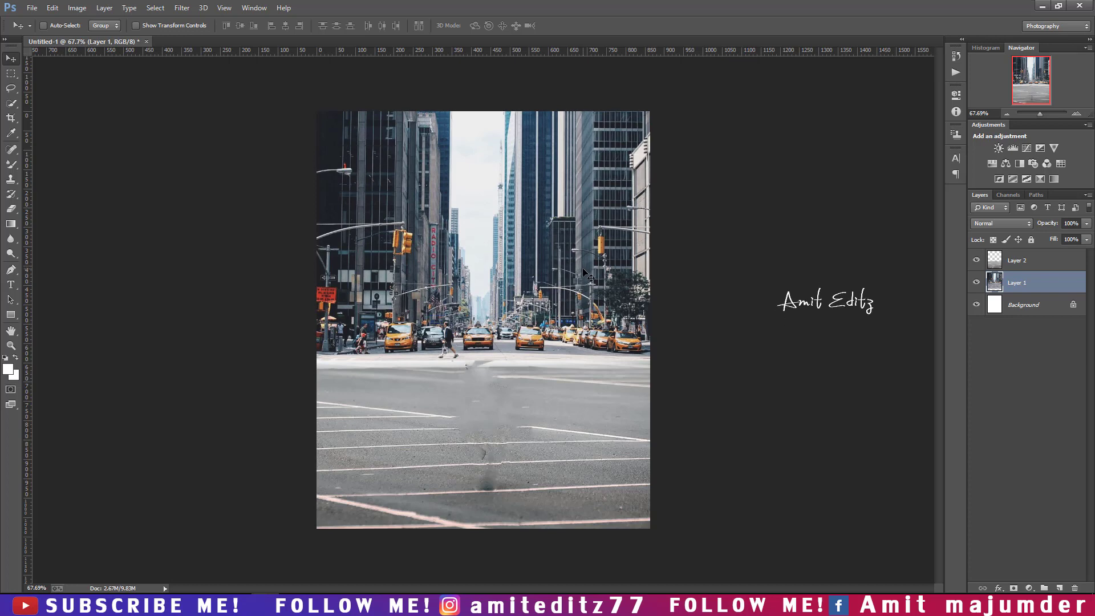
click(10, 120)
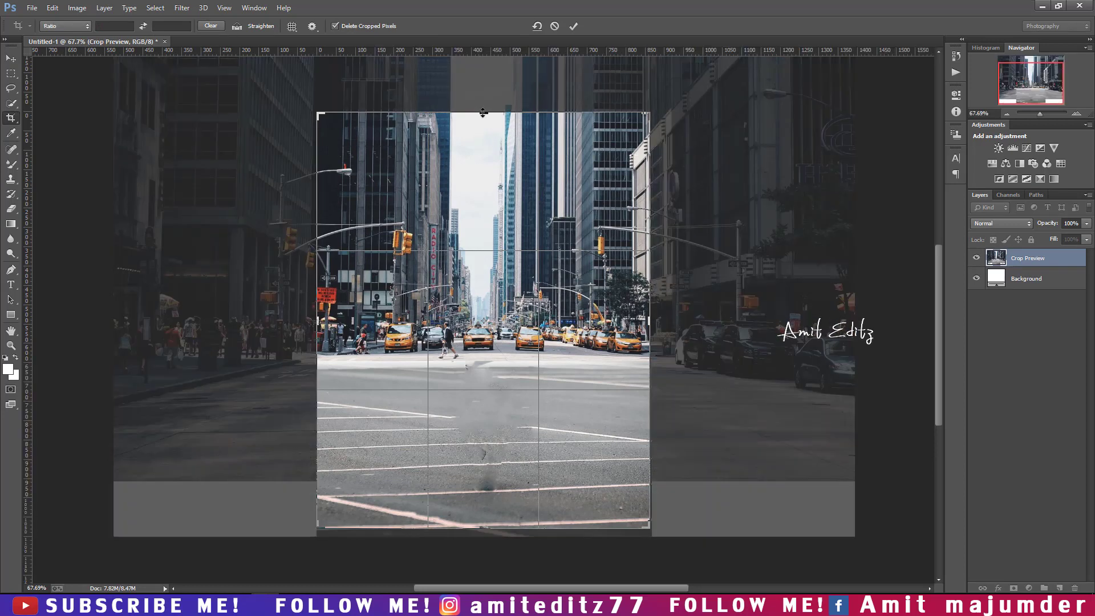
drag(484, 113, 483, 98)
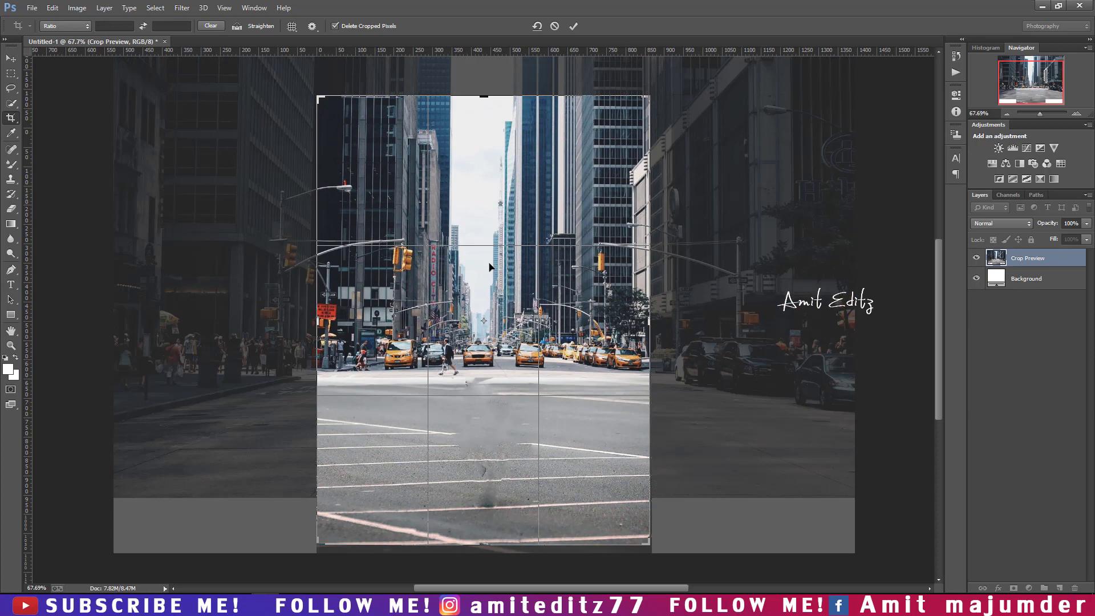
scroll(489, 267, down, 2)
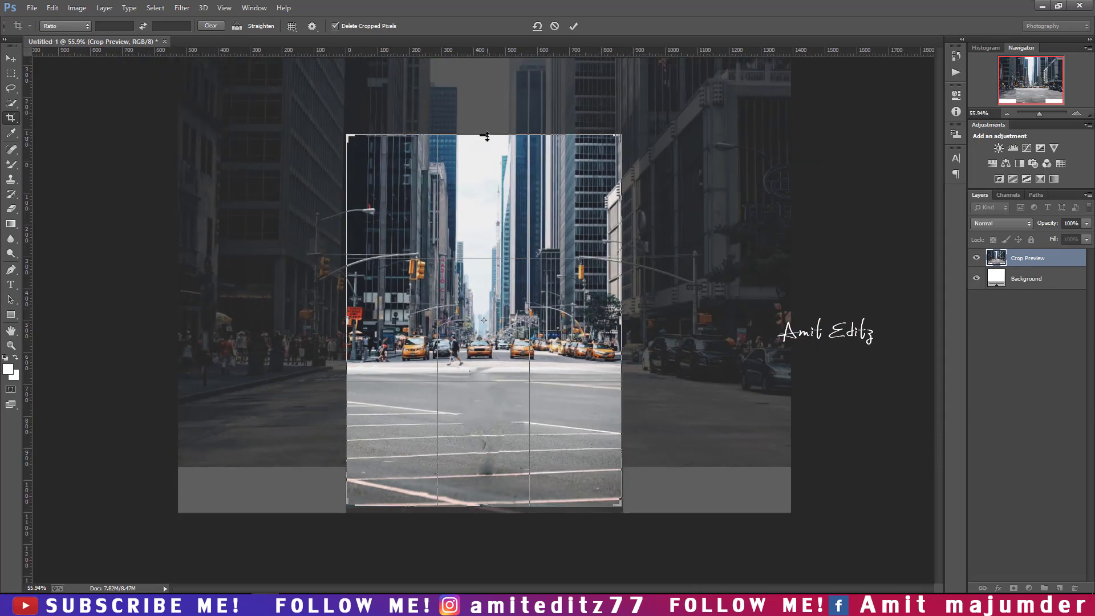
drag(486, 137, 485, 143)
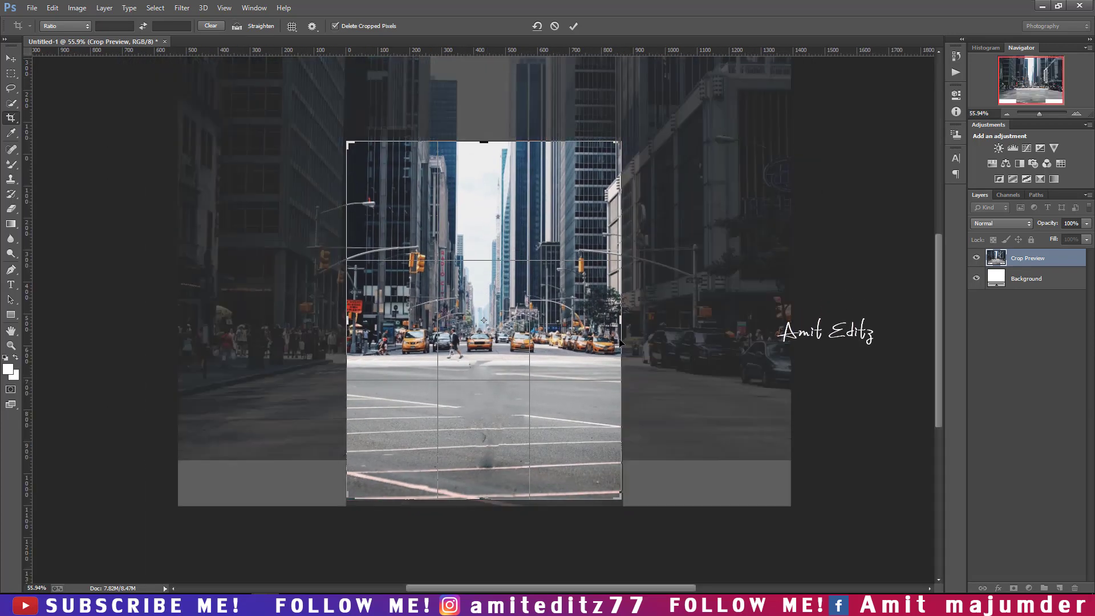
key(Return)
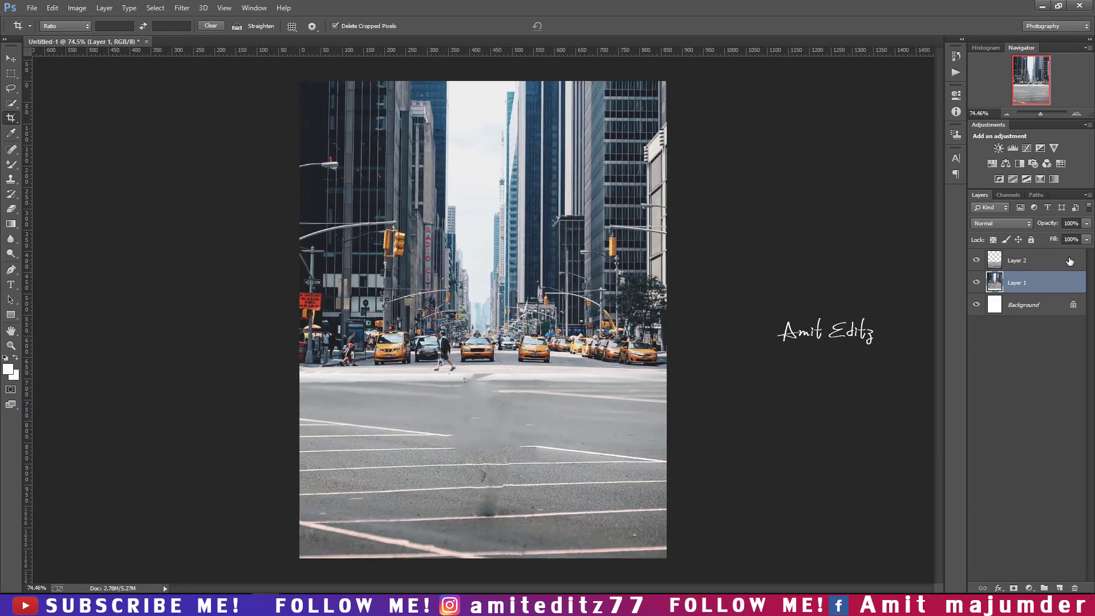
Add a new empty Layer 3 on top
scroll(630, 338, down, 3)
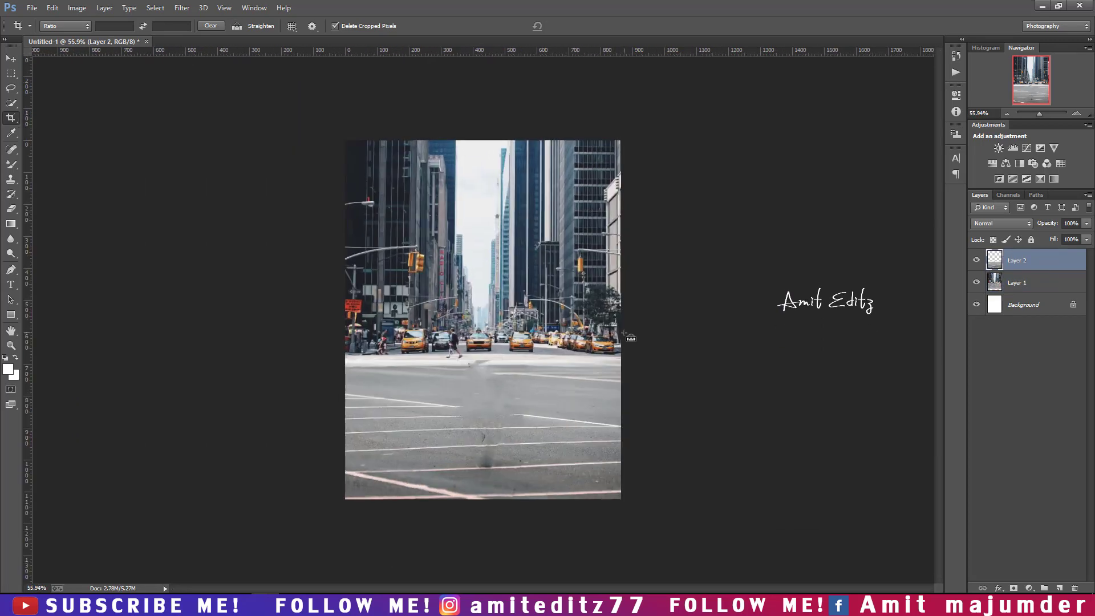
key(ctrl+shift+alt+n)
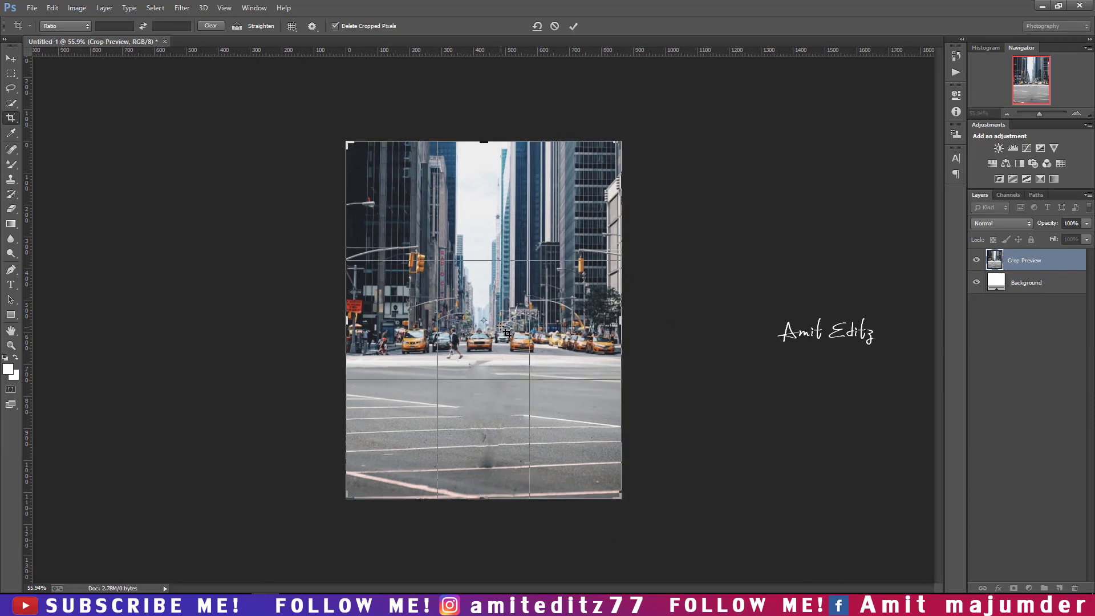
scroll(505, 330, up, 1)
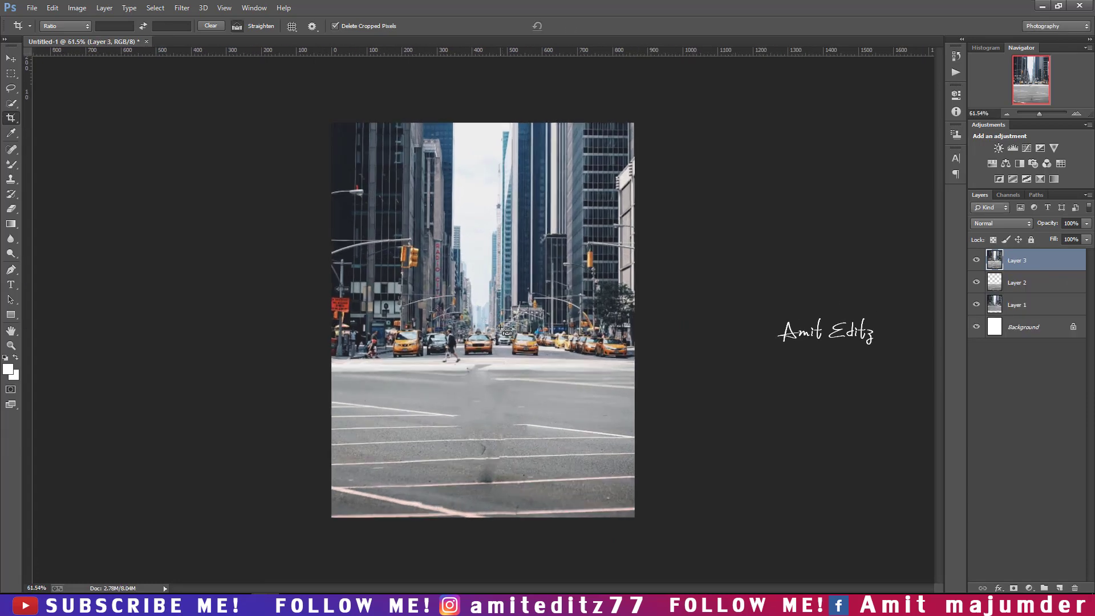
Open the 'fgjghjkh copyaaaa' walking-man photo
click(32, 8)
click(43, 33)
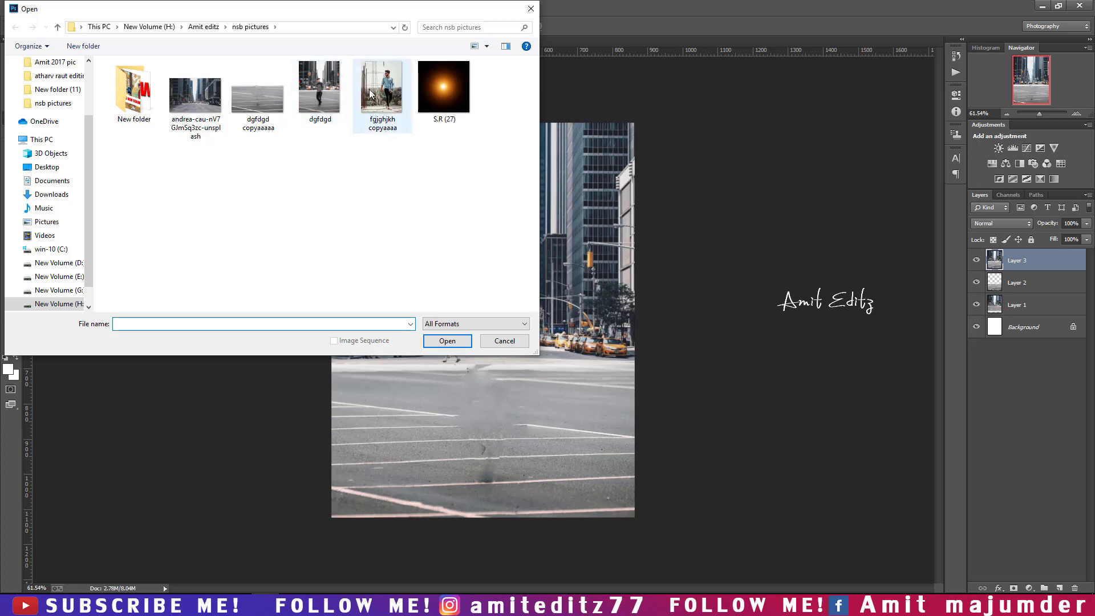
click(370, 94)
click(447, 340)
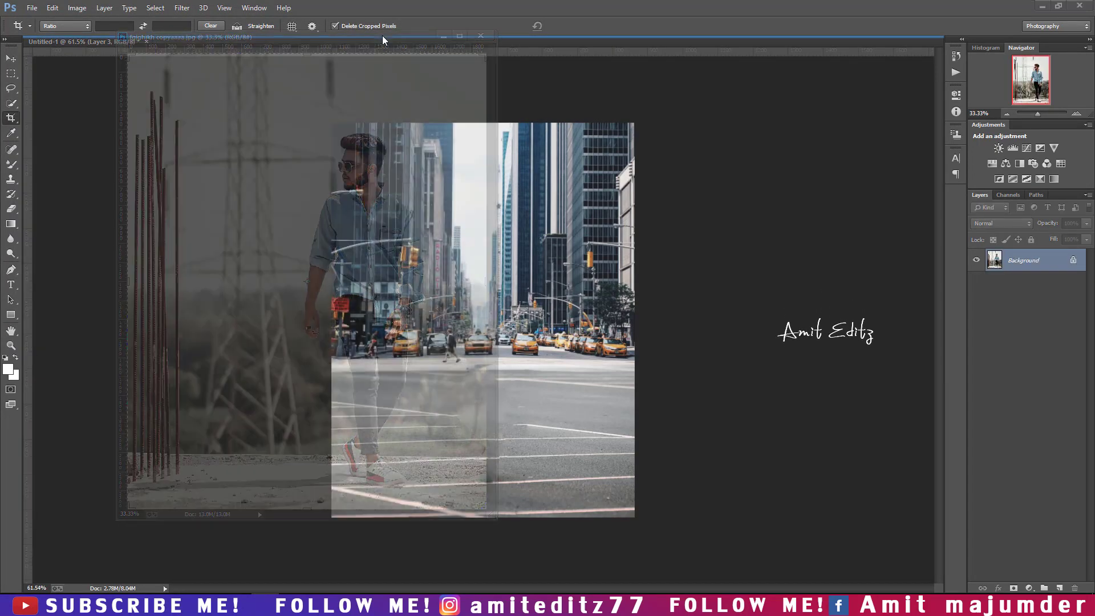
Dock the man's photo and quick-select his blue shirt and left arm
mouse_move(351, 51)
mouse_down()
mouse_move(420, 68)
mouse_move(306, 83)
mouse_move(342, 43)
mouse_up()
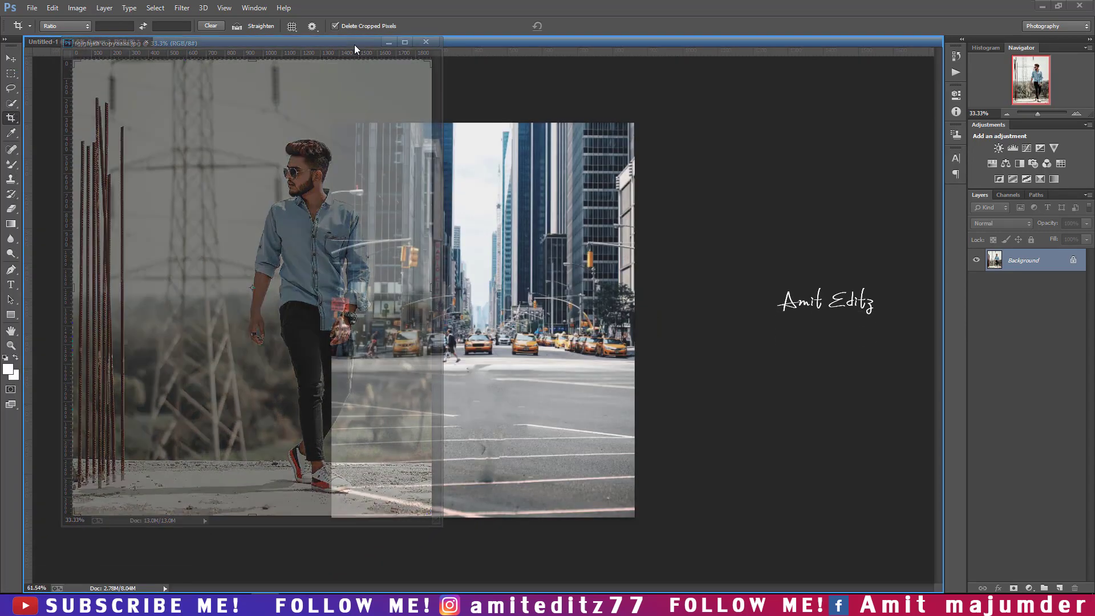
click(16, 106)
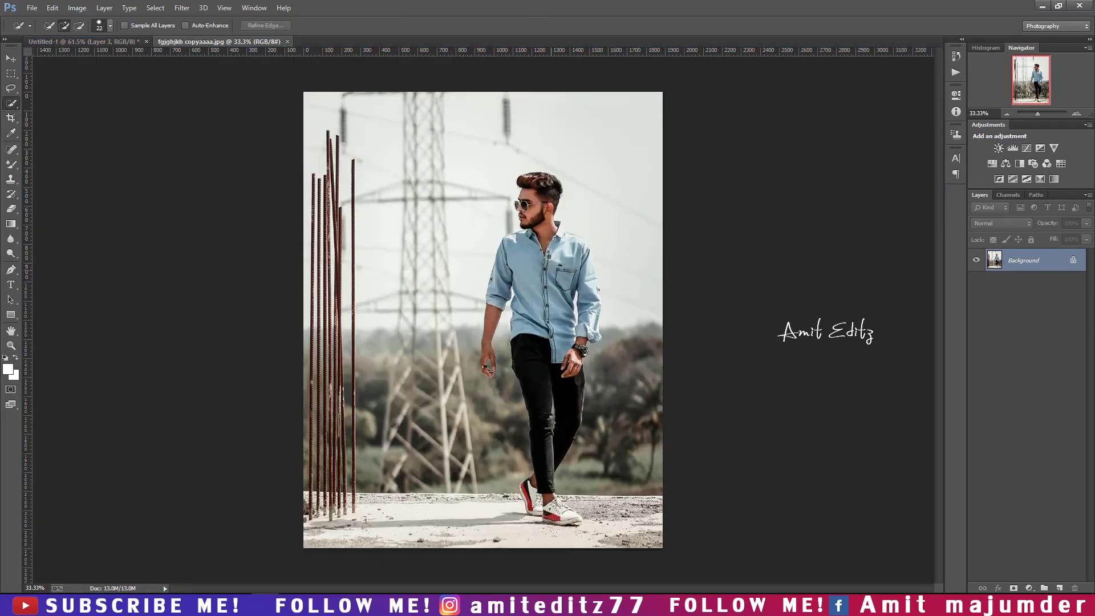
drag(547, 262, 587, 303)
scroll(511, 208, up, 3)
scroll(546, 156, up, 2)
click(686, 245)
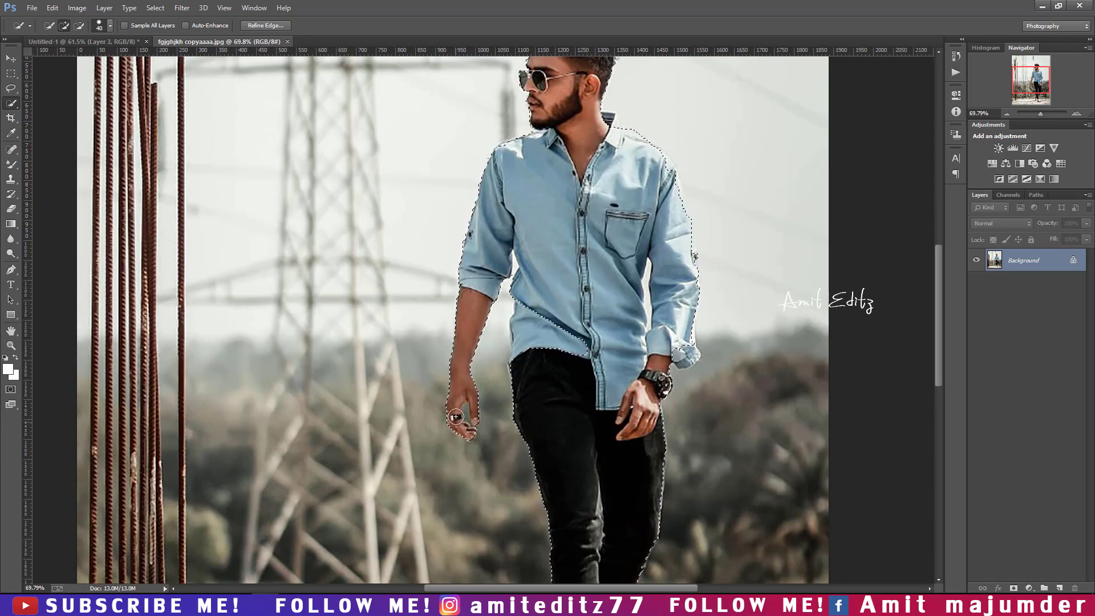
Zoom around the man to check the selection from hair to sneakers
scroll(655, 146, up, 1)
scroll(655, 171, down, 2)
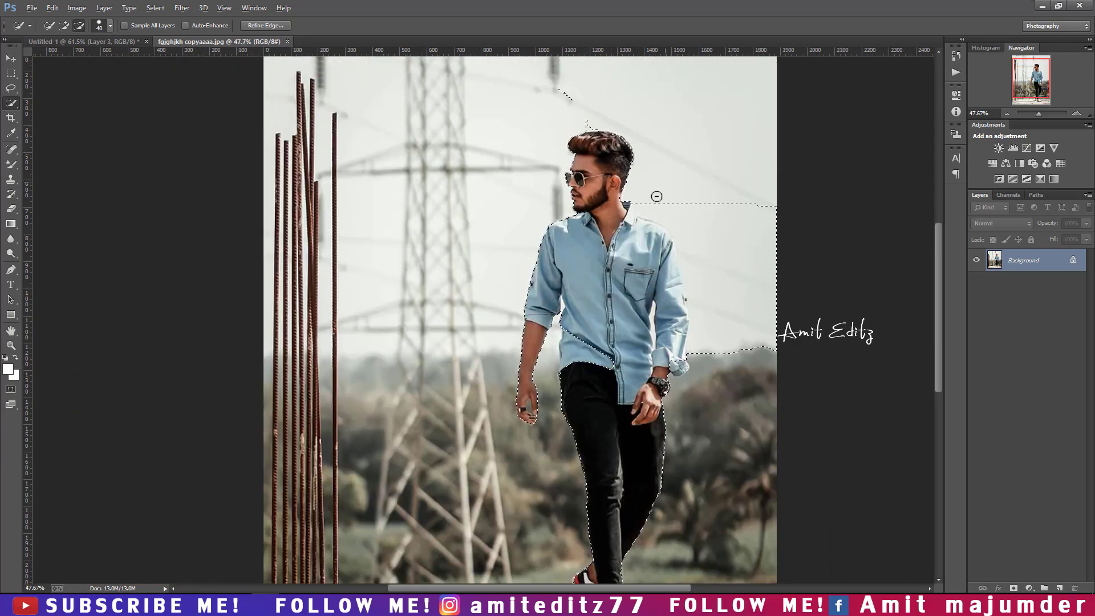
scroll(696, 364, up, 2)
scroll(628, 257, up, 2)
scroll(595, 202, up, 1)
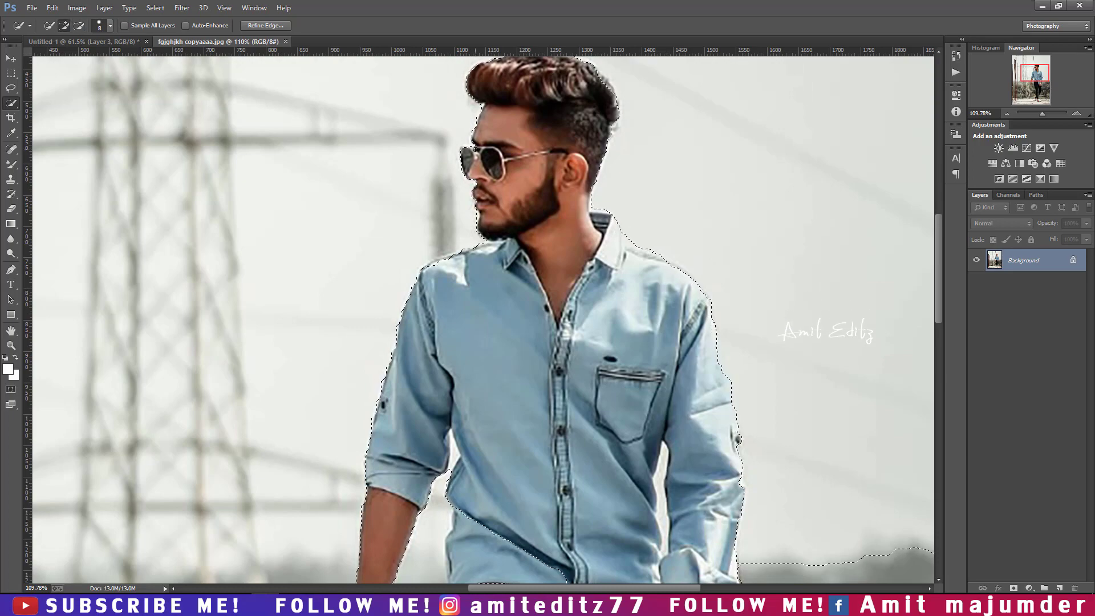
scroll(500, 161, up, 2)
scroll(500, 162, down, 1)
scroll(570, 257, down, 3)
scroll(627, 313, down, 1)
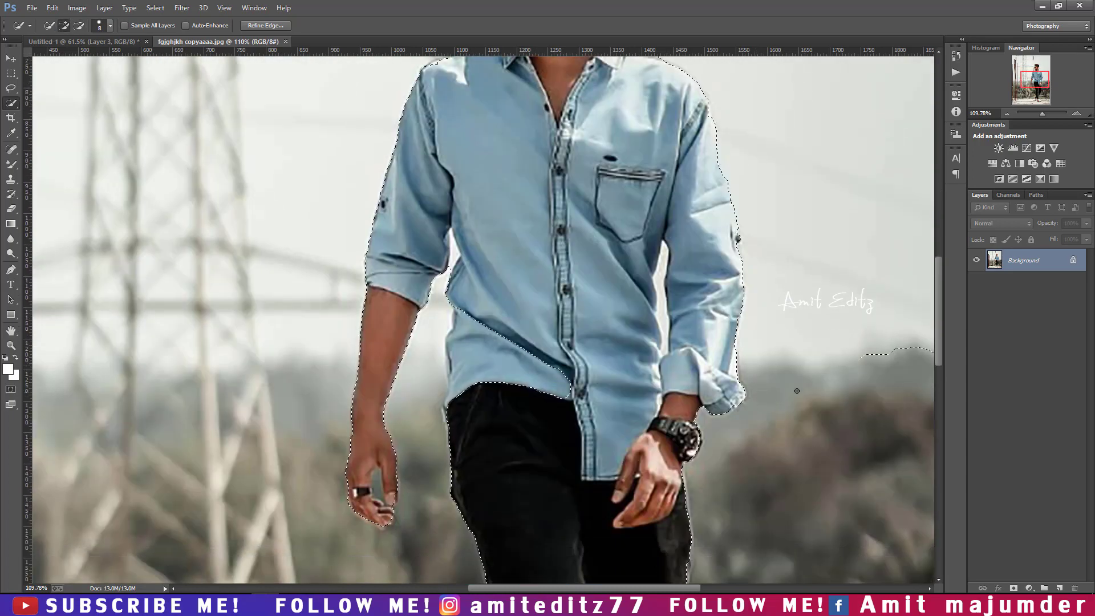
scroll(683, 388, down, 2)
scroll(682, 347, down, 4)
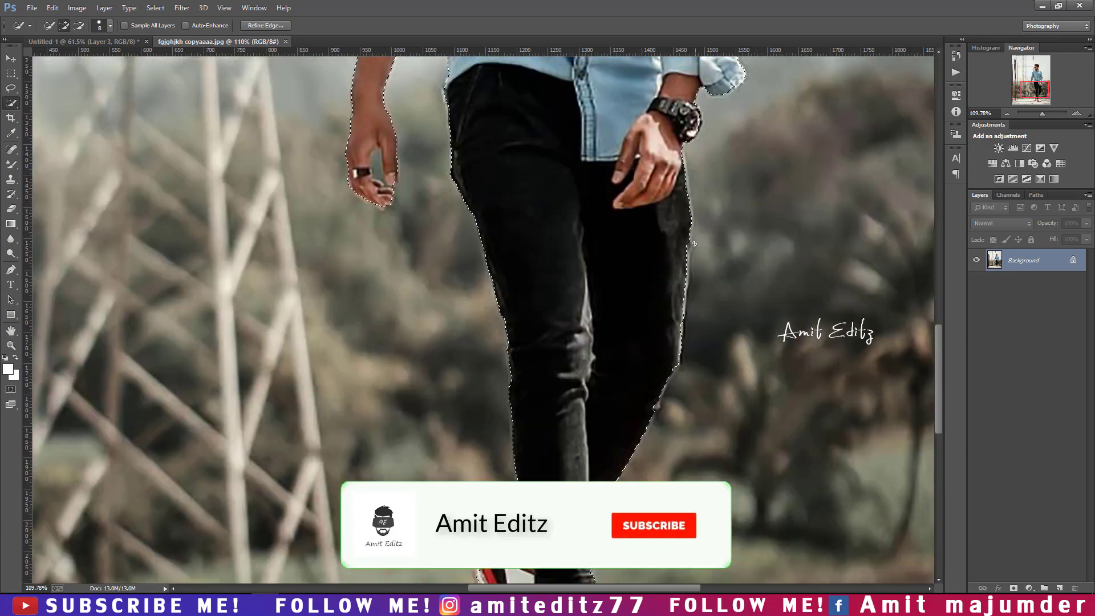
scroll(678, 302, down, 1)
scroll(677, 291, down, 1)
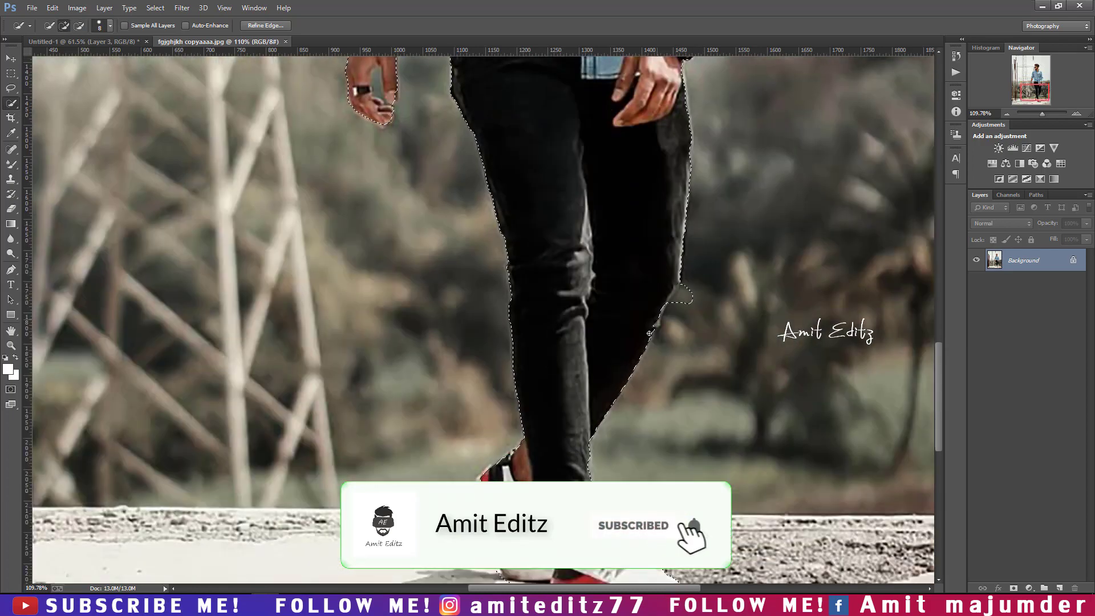
scroll(676, 283, down, 3)
scroll(548, 376, down, 4)
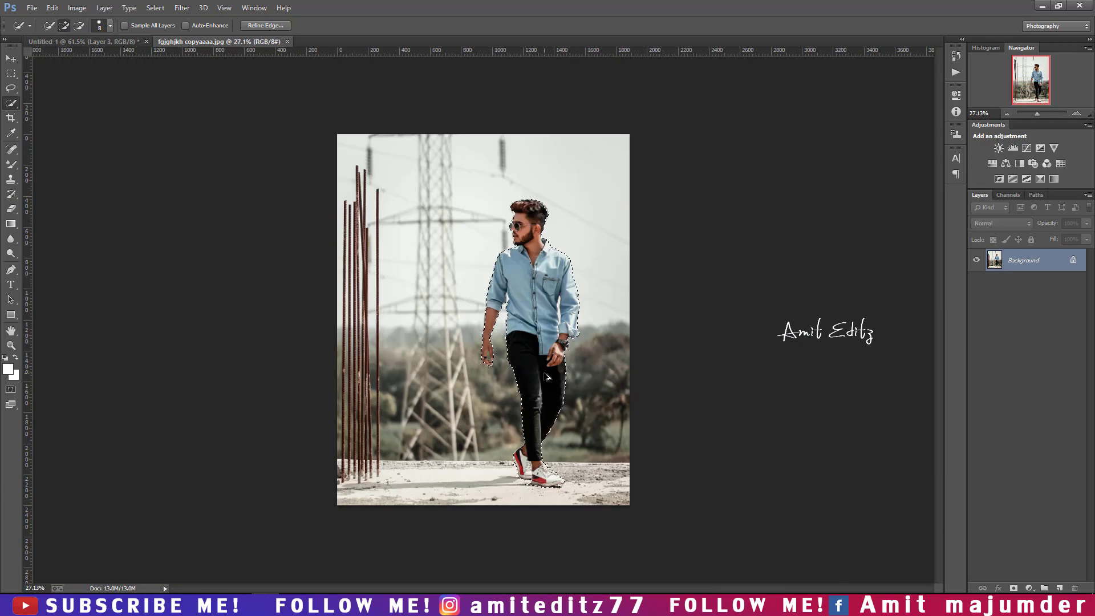
Mask out the background and apply the layer mask to Layer 0
click(1015, 583)
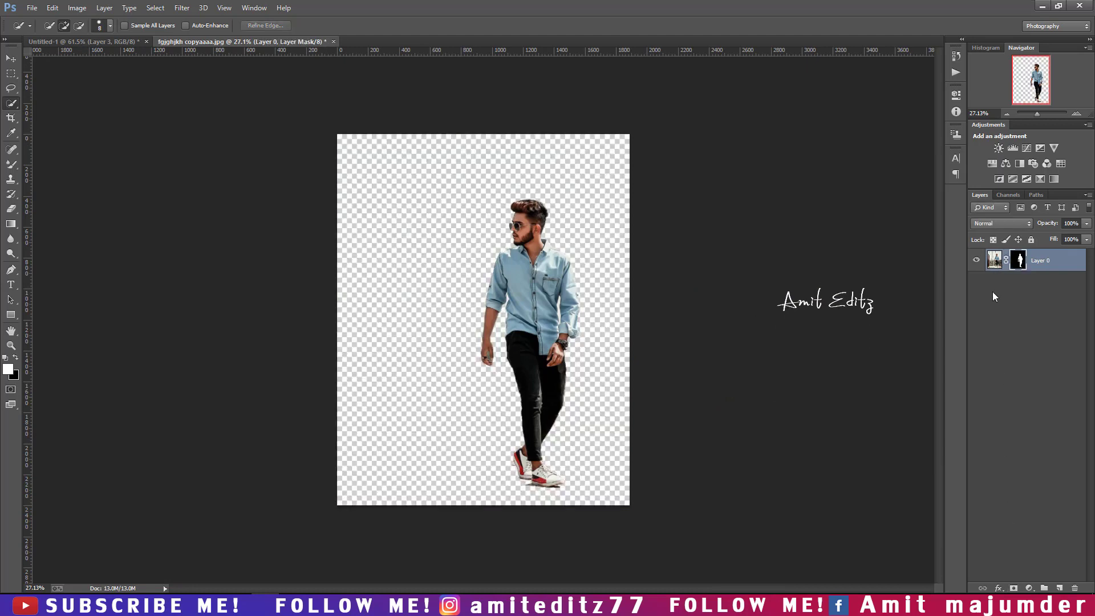
right_click(1021, 263)
click(1004, 288)
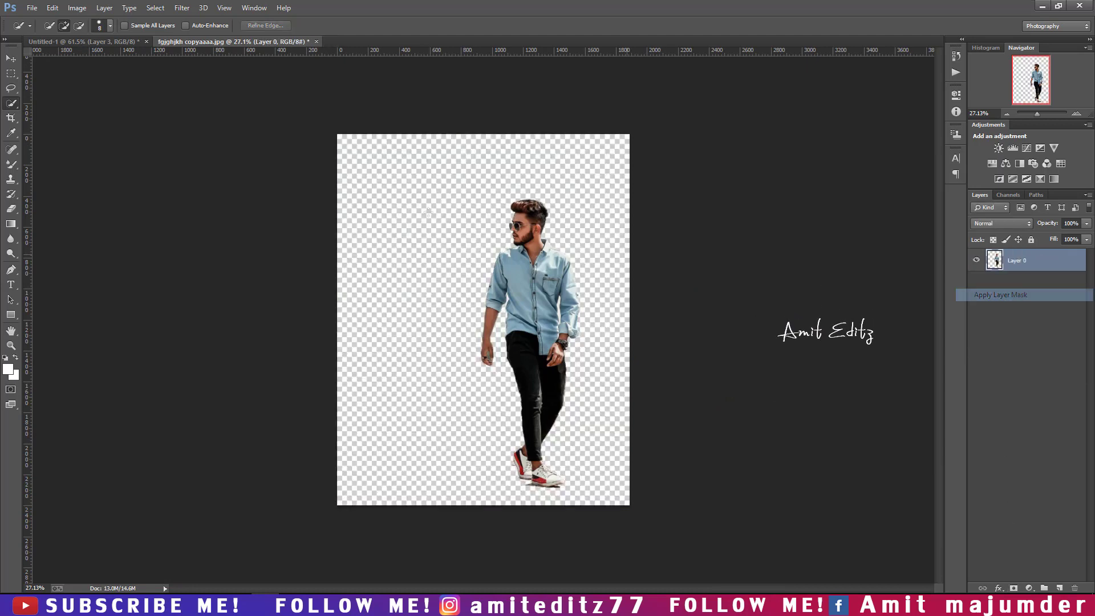
Place the cut-out man in the street composite, scaled to about 38% on the crosswalk
click(11, 58)
mouse_move(536, 249)
mouse_down()
mouse_move(126, 51)
mouse_move(479, 359)
mouse_up()
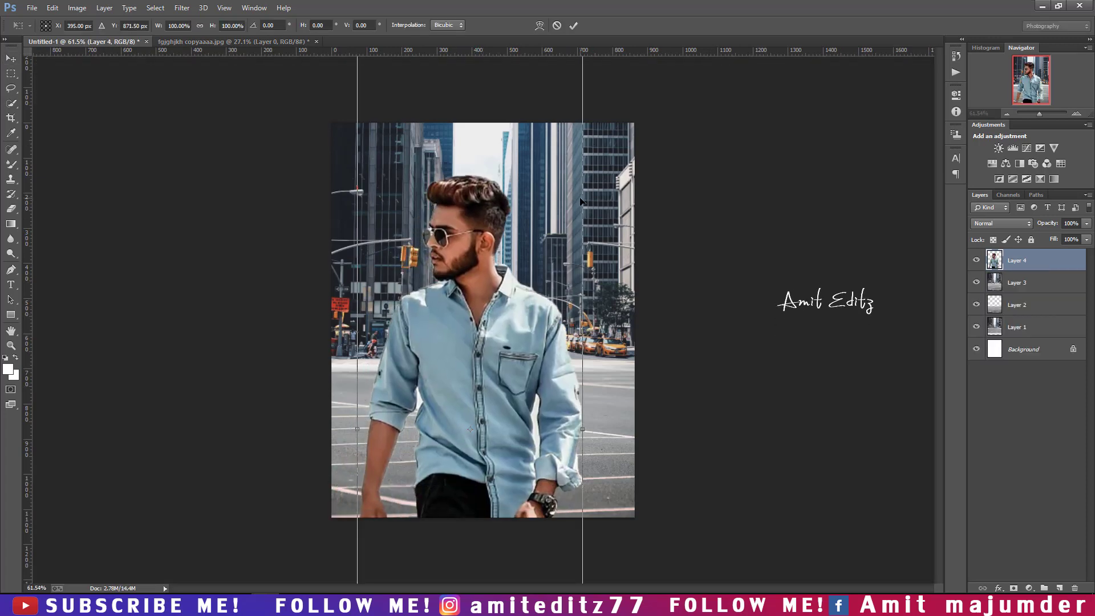
scroll(578, 197, down, 3)
drag(536, 166, 463, 427)
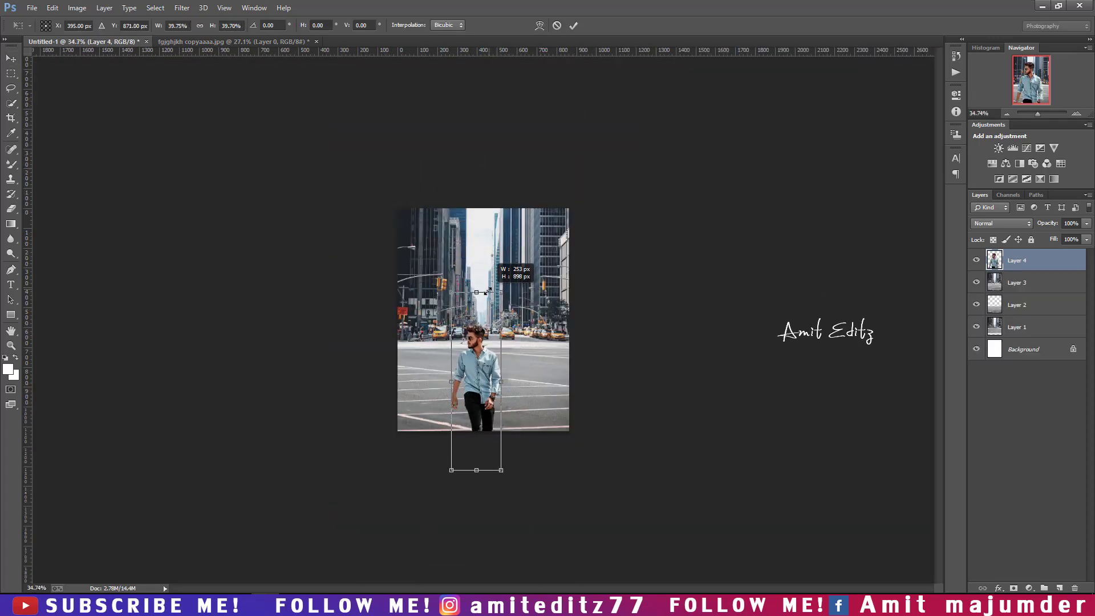
drag(449, 479, 481, 296)
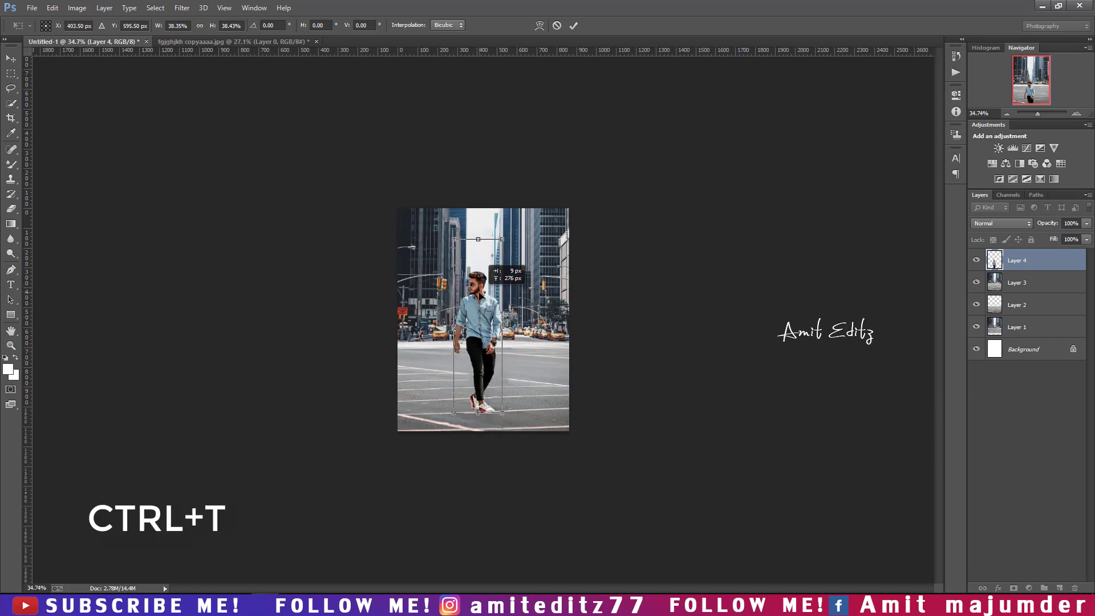
scroll(485, 285, up, 2)
scroll(496, 257, up, 2)
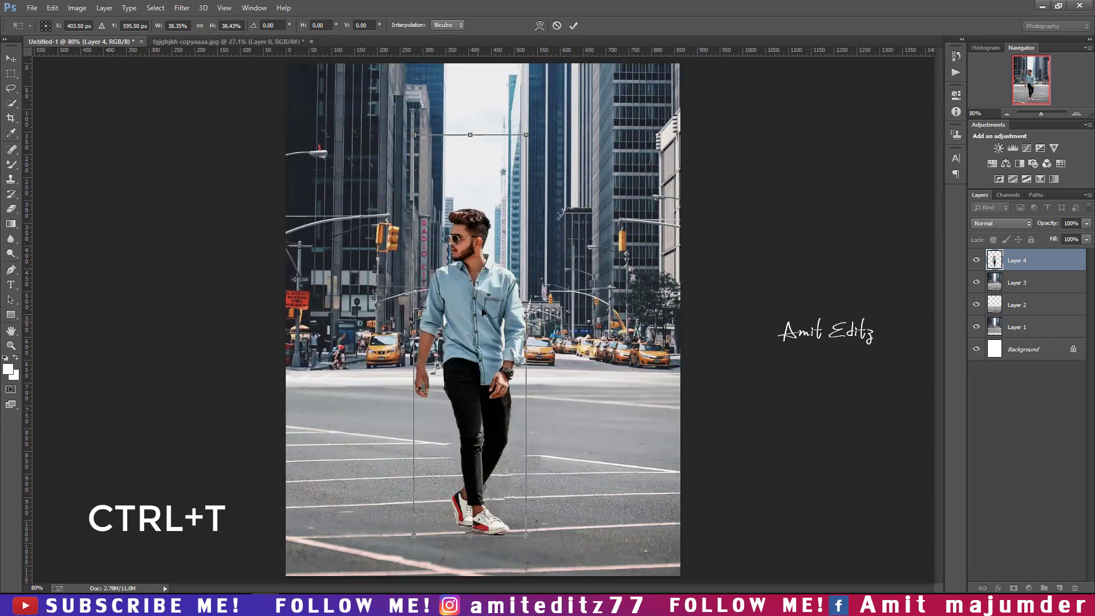
drag(483, 312, 475, 324)
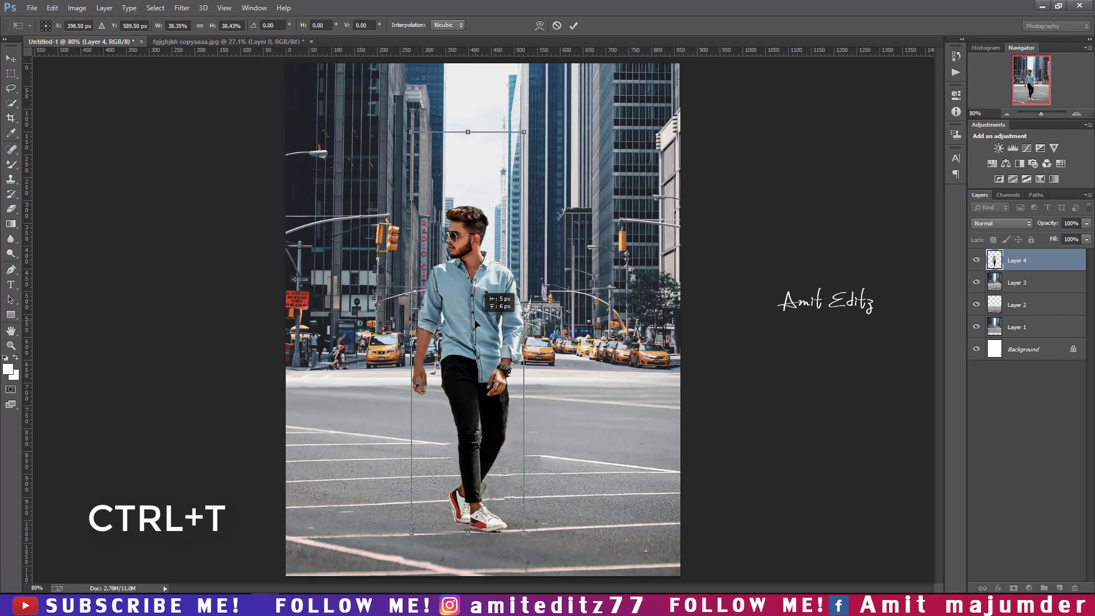
key(Return)
scroll(523, 287, down, 2)
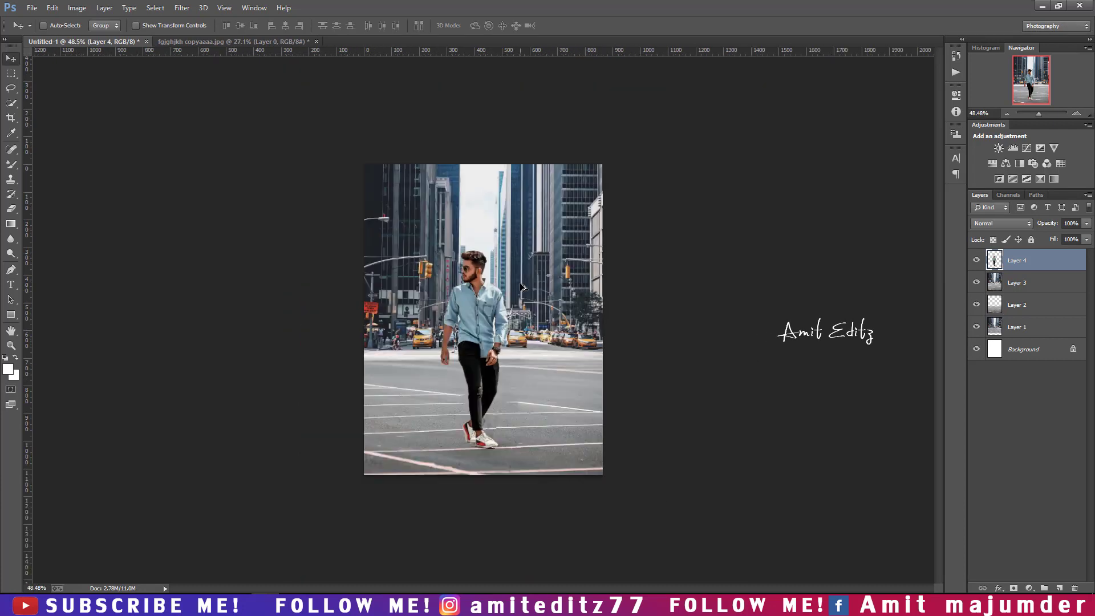
scroll(486, 321, up, 1)
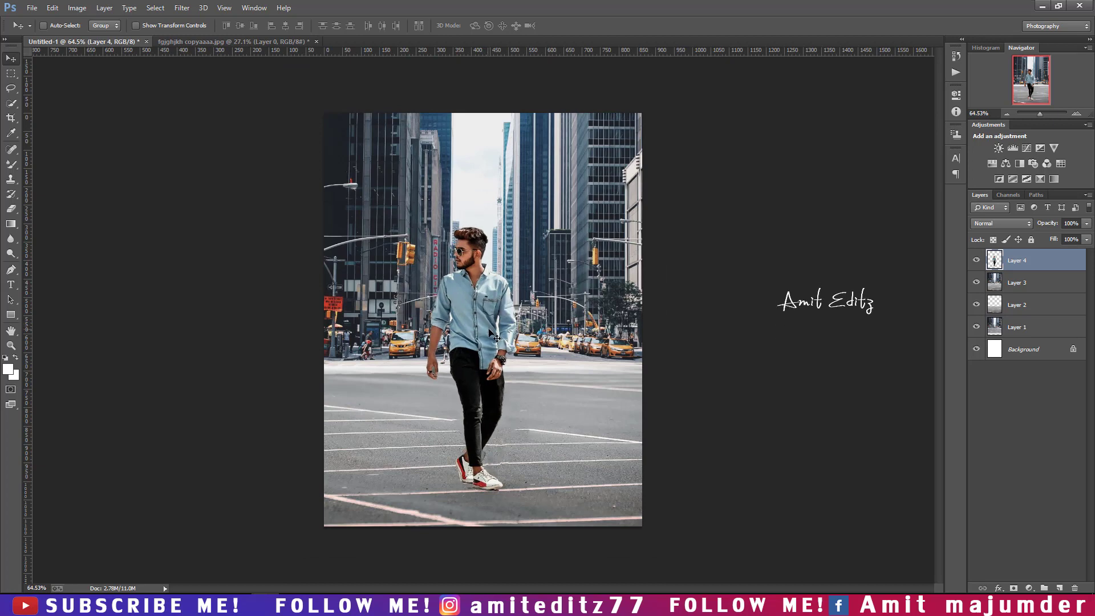
Zoom in and turn a Pen path on the shirt edge into a selection
scroll(499, 264, up, 1)
scroll(499, 263, up, 1)
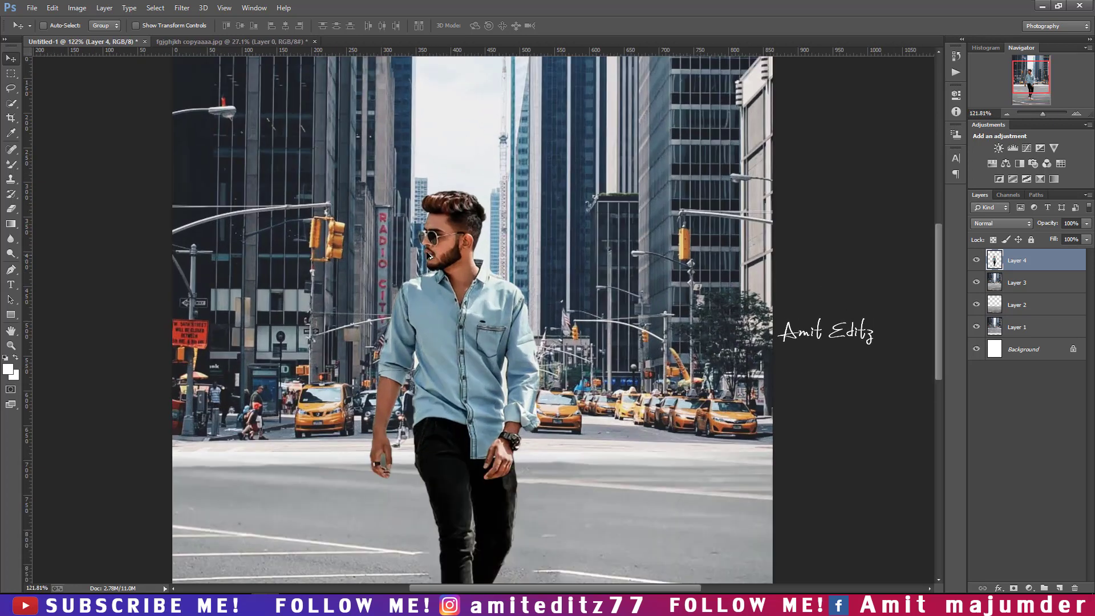
scroll(450, 346, up, 1)
scroll(451, 346, up, 1)
scroll(450, 356, up, 1)
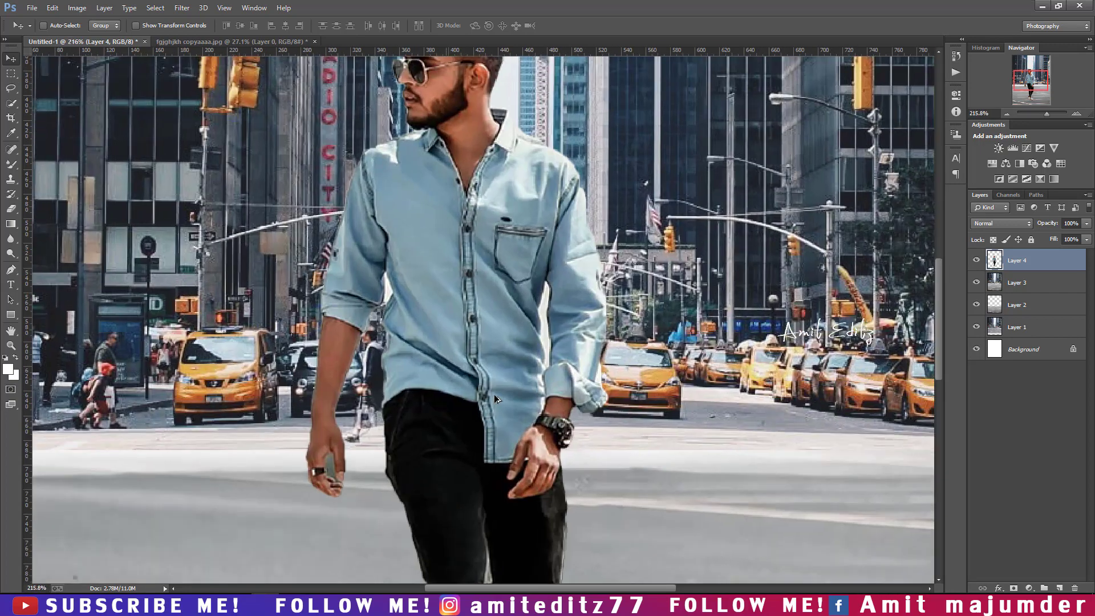
scroll(494, 382, up, 1)
click(12, 273)
scroll(456, 328, up, 3)
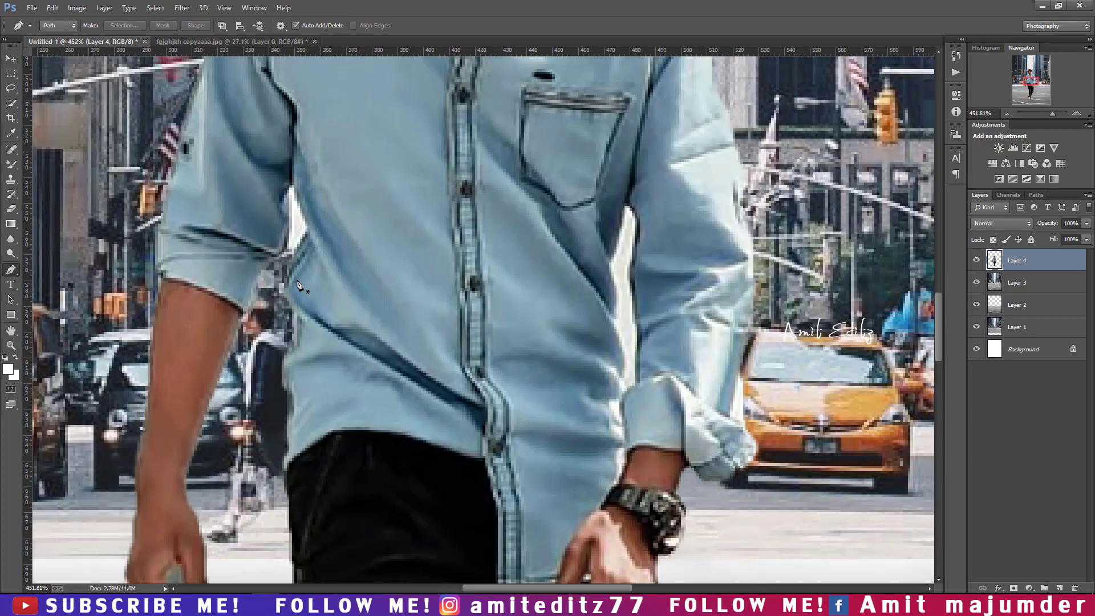
click(292, 230)
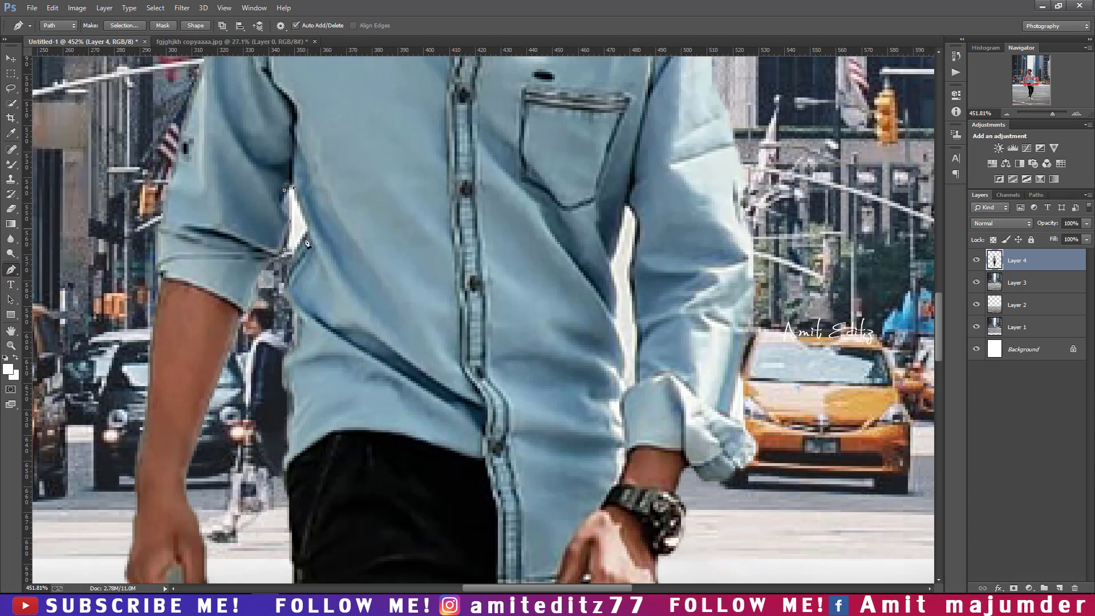
right_click(294, 227)
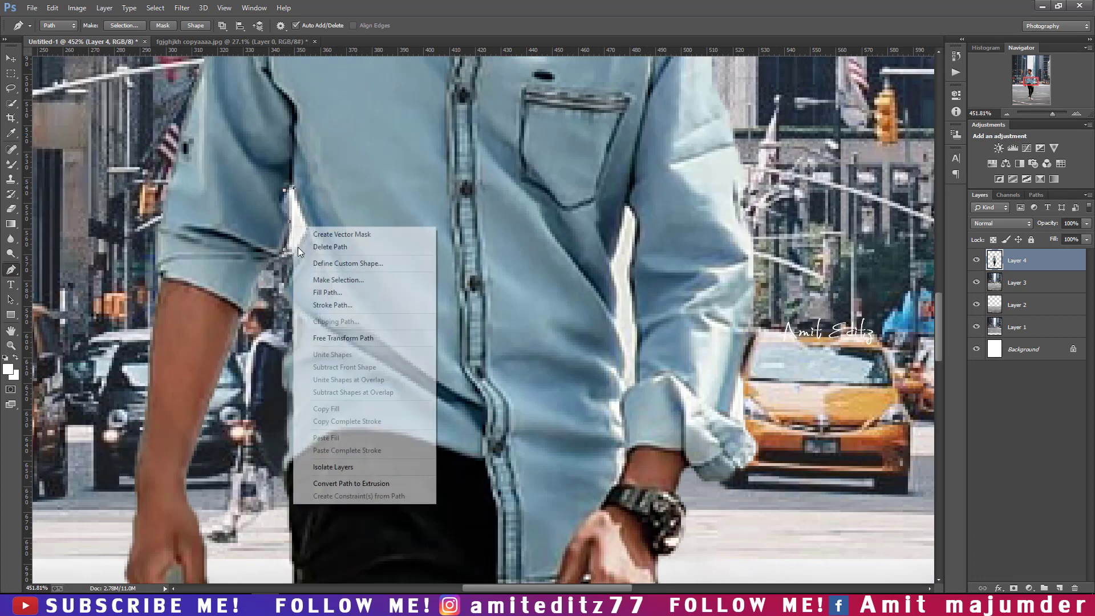
click(340, 281)
key(Return)
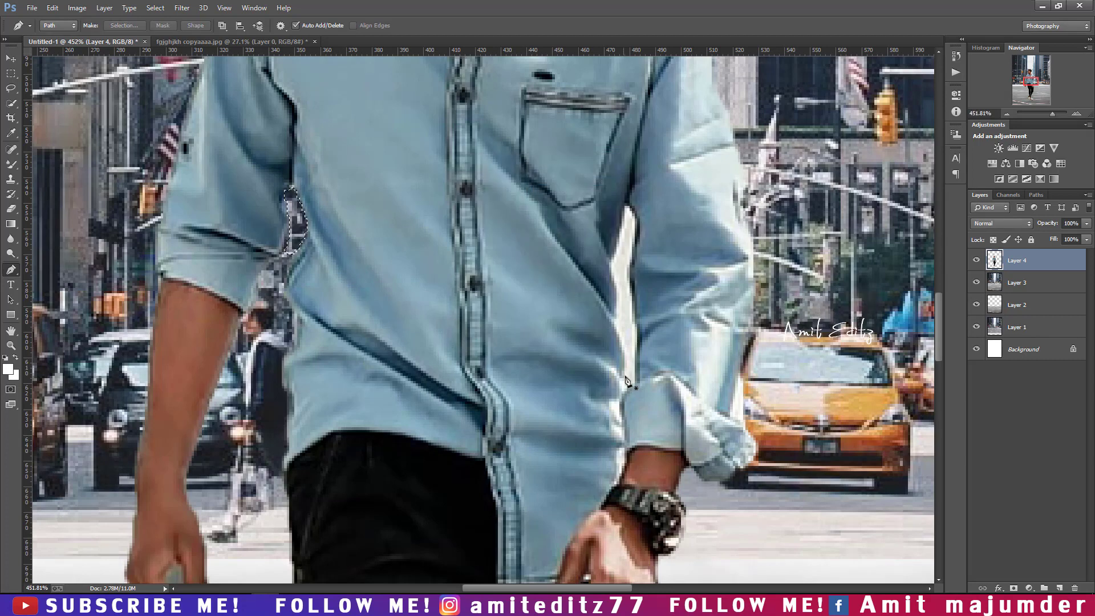
Trace the white gap beside the shirt with the Pen and delete it
click(622, 386)
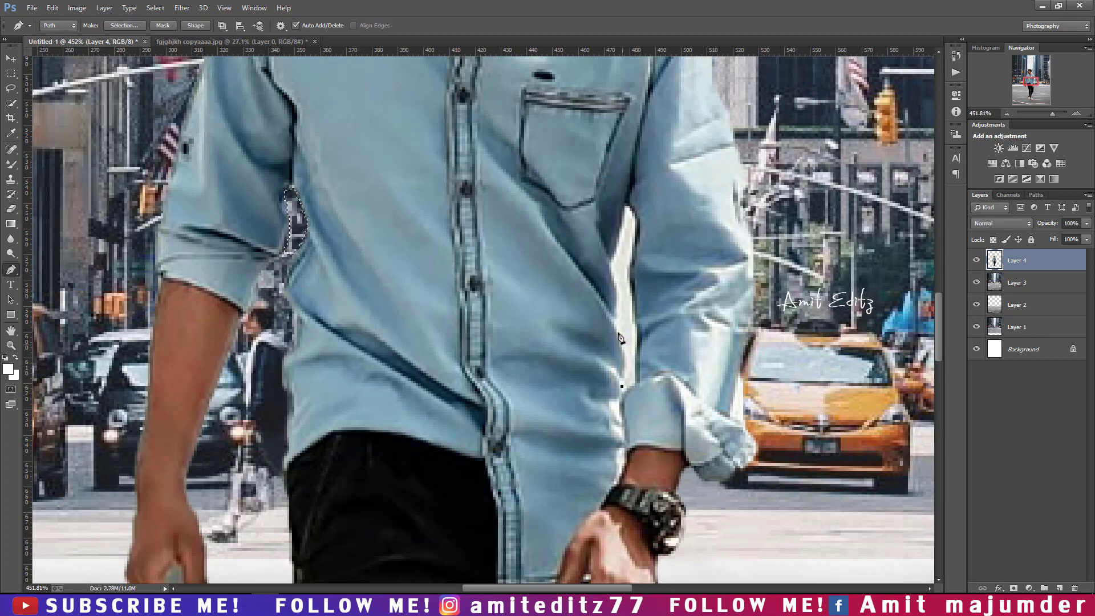
click(626, 359)
click(618, 330)
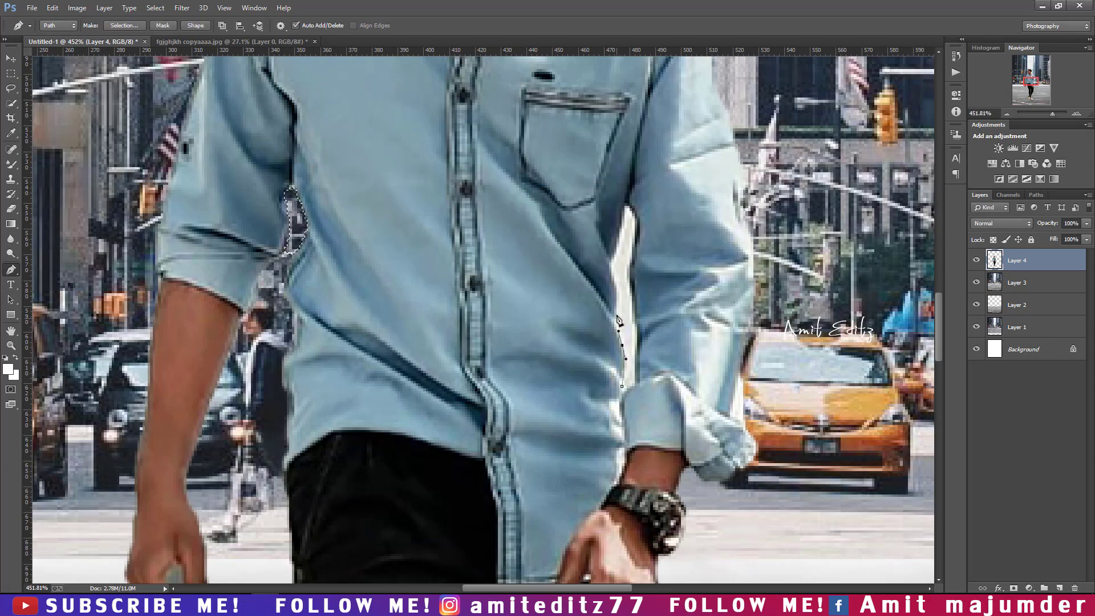
click(612, 263)
click(625, 204)
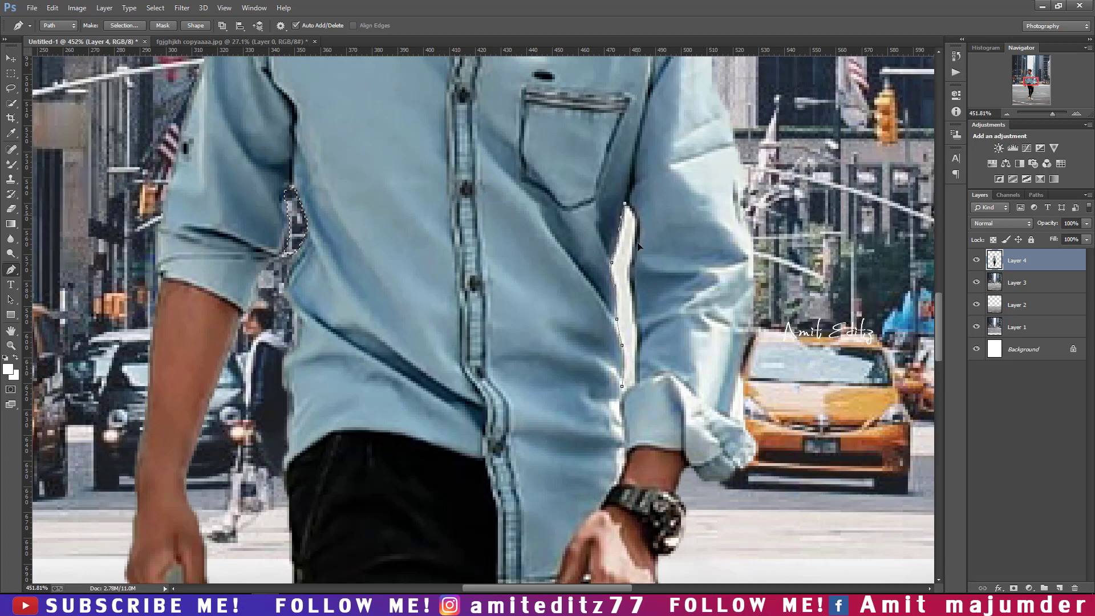
click(637, 337)
right_click(618, 286)
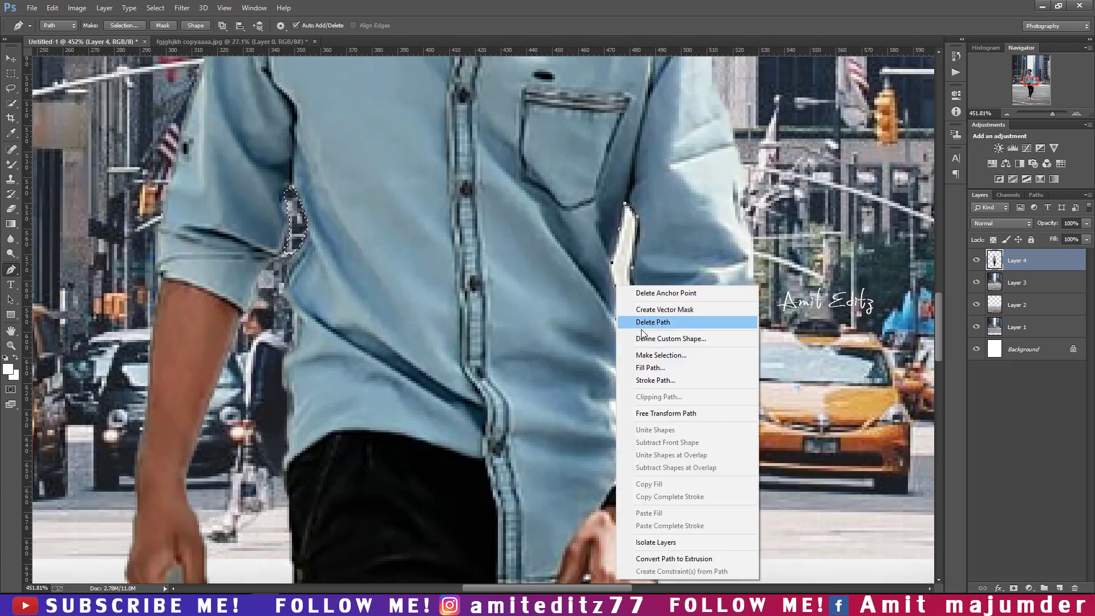
click(659, 355)
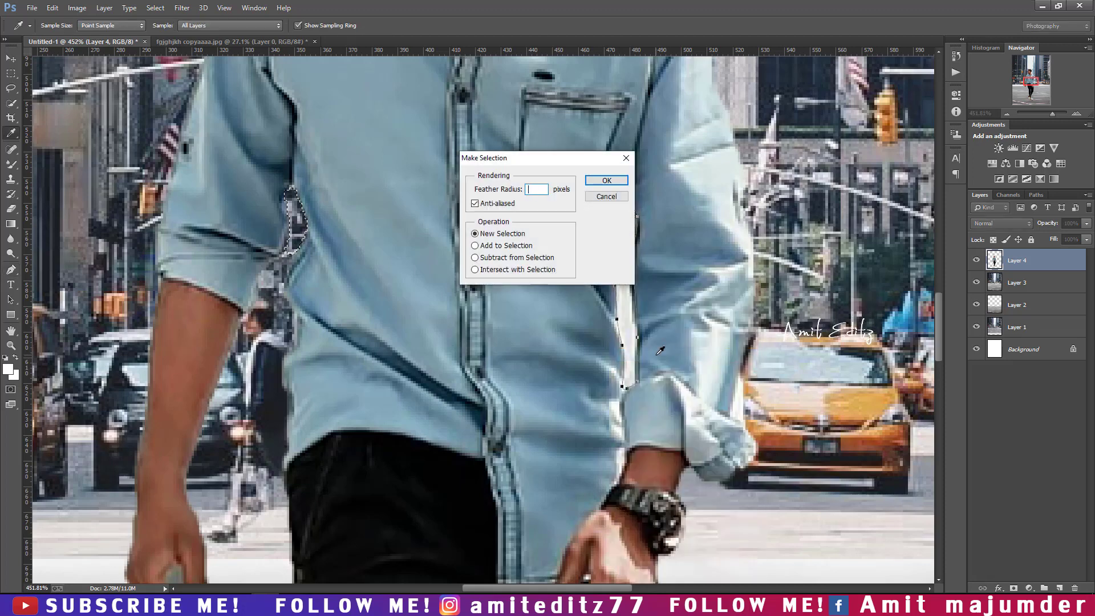
text(0)
click(606, 180)
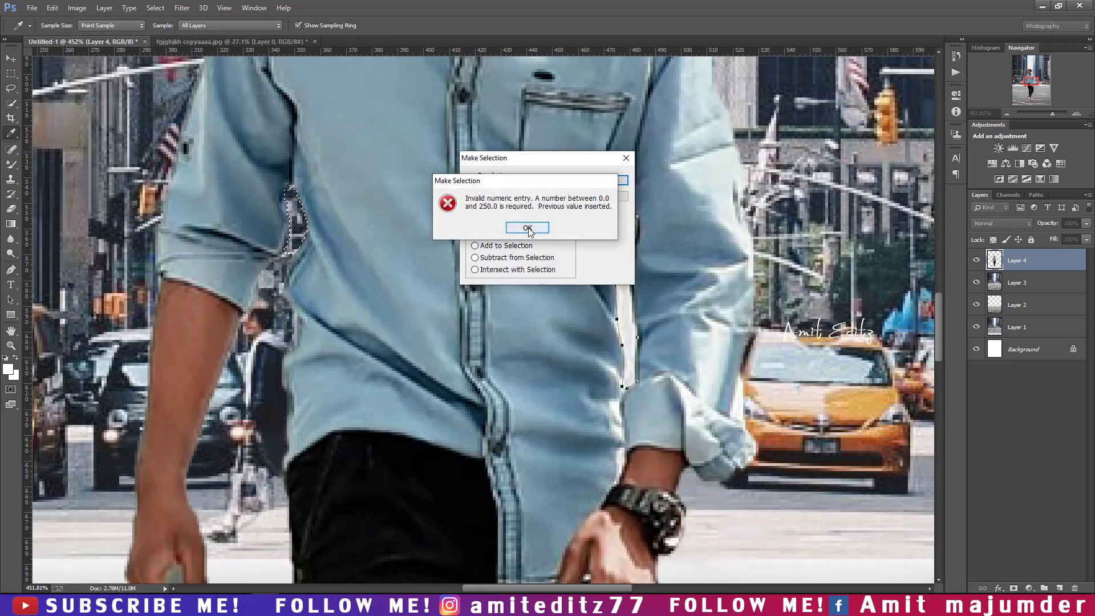
click(528, 228)
key(Return)
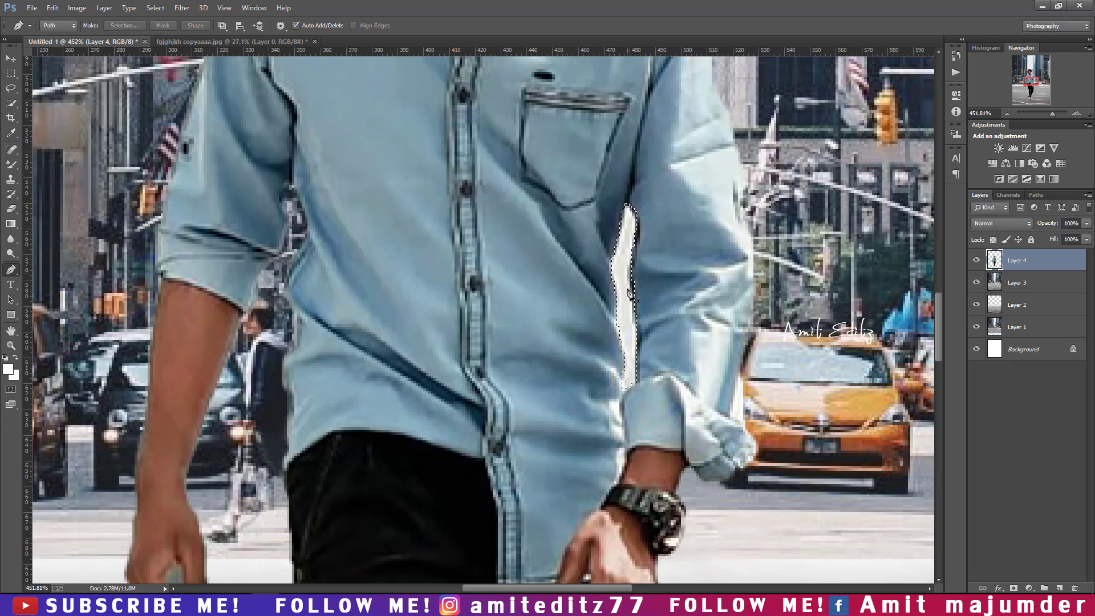
key(Delete)
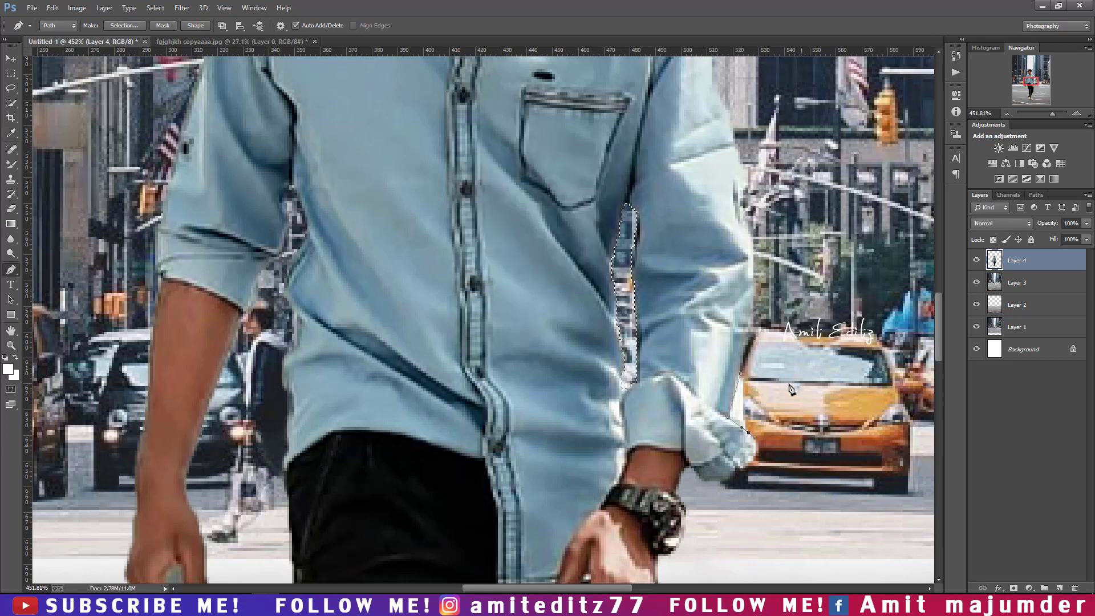
Convert the sleeve path into a selection
right_click(748, 394)
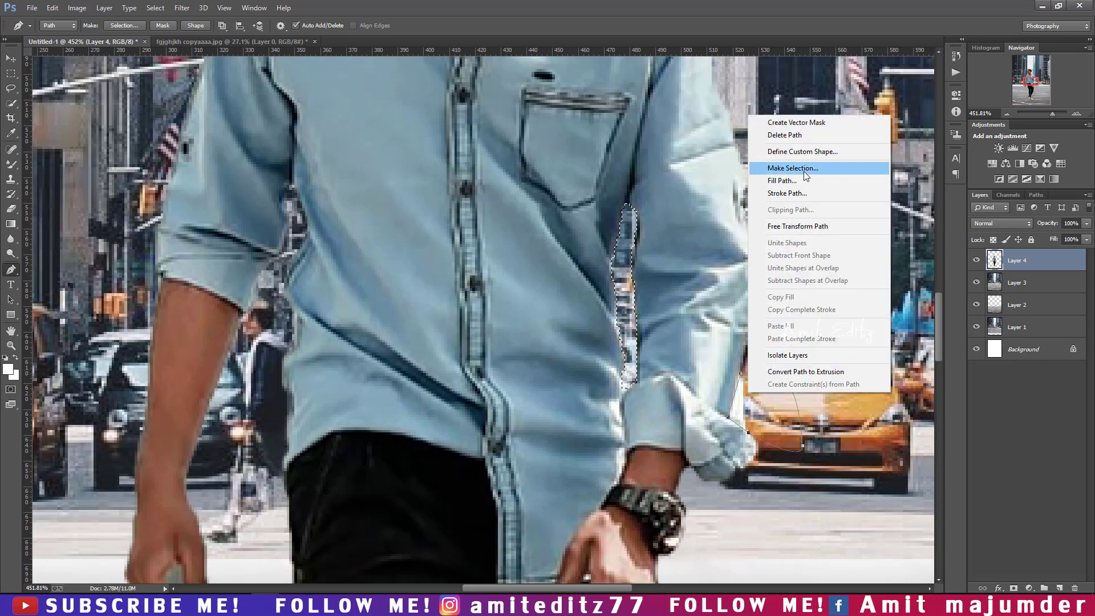
click(803, 169)
key(Return)
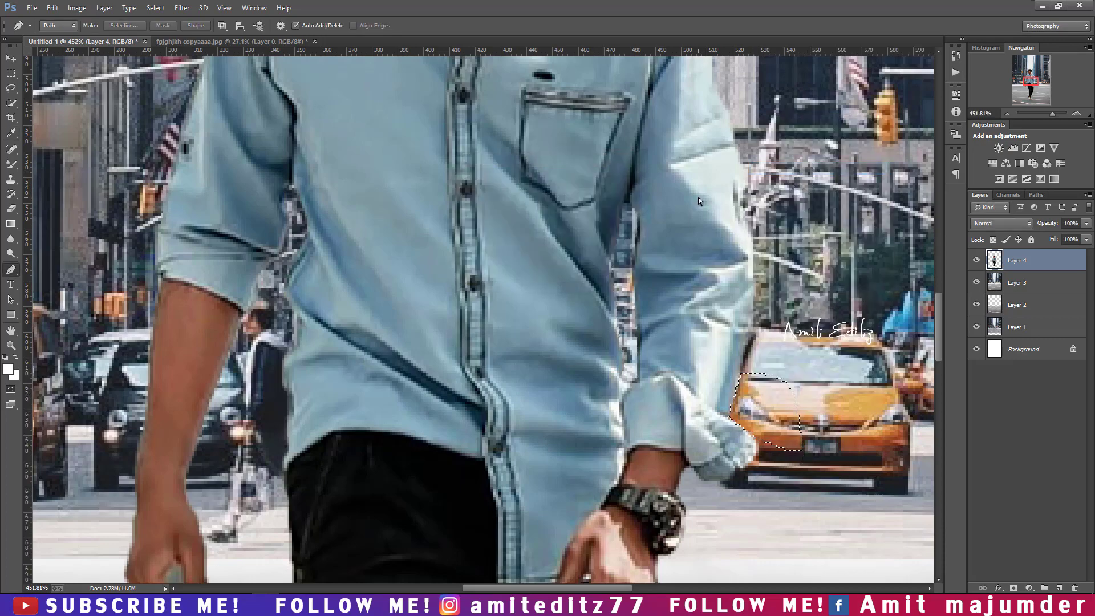
scroll(570, 191, down, 2)
scroll(566, 193, down, 3)
scroll(564, 202, down, 1)
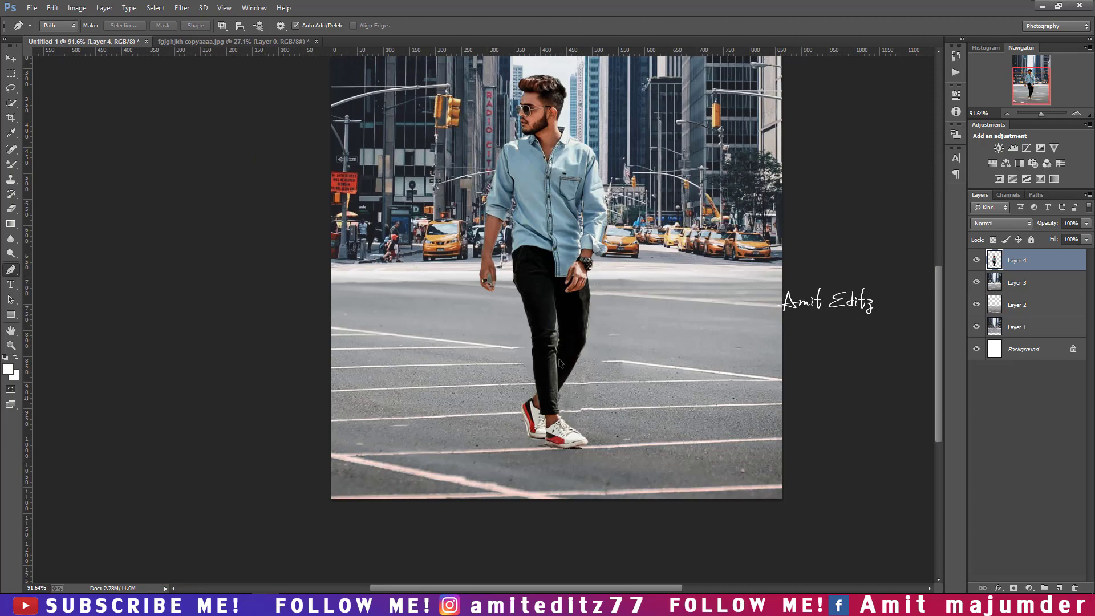
Zoom into the shoes and erase the dark strip left of the front shoe
scroll(559, 363, up, 2)
scroll(569, 281, up, 2)
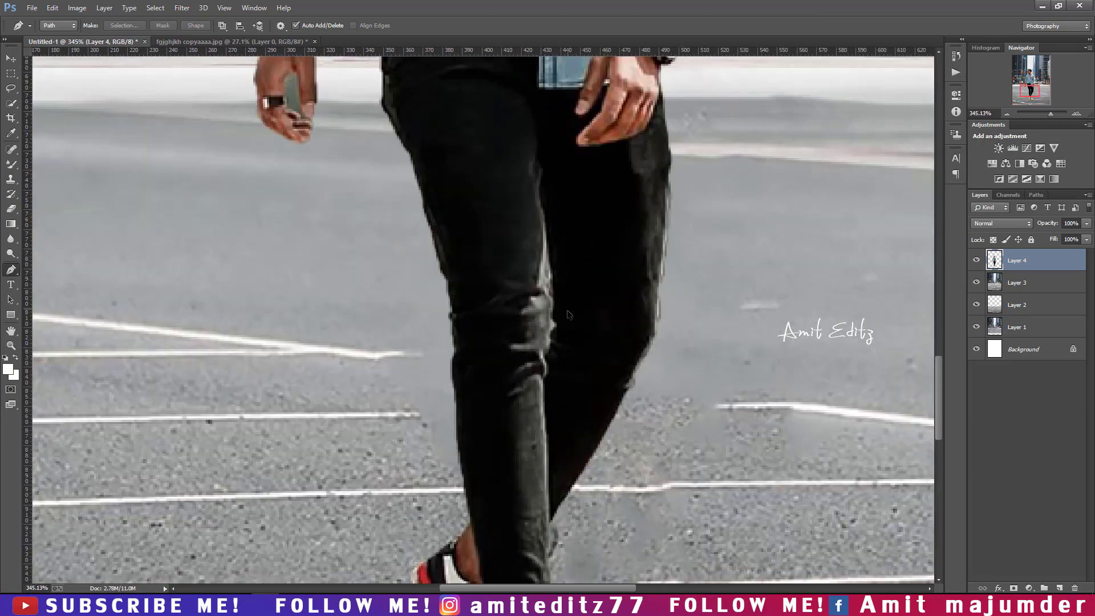
scroll(568, 315, down, 4)
scroll(567, 314, down, 2)
scroll(567, 316, up, 1)
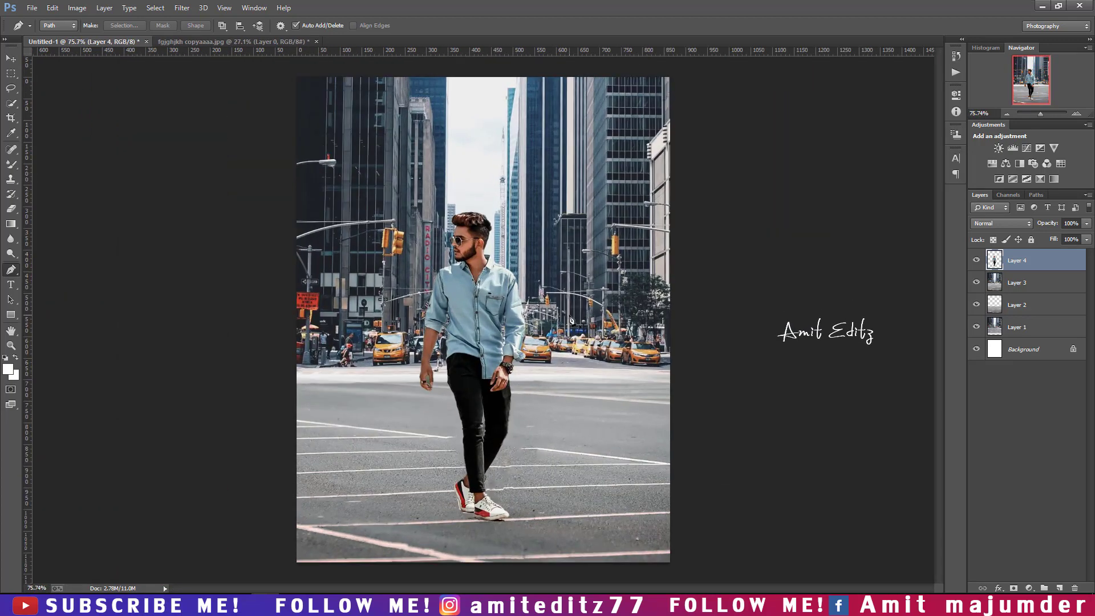
scroll(570, 321, down, 1)
scroll(570, 321, down, 1)
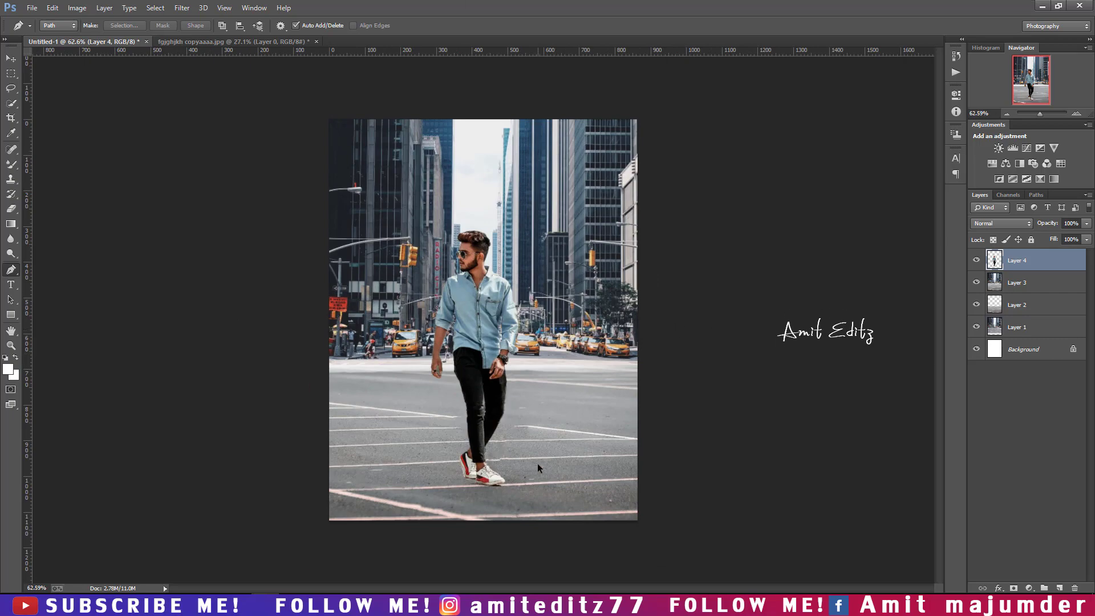
scroll(530, 451, up, 2)
scroll(450, 440, down, 1)
scroll(449, 438, up, 3)
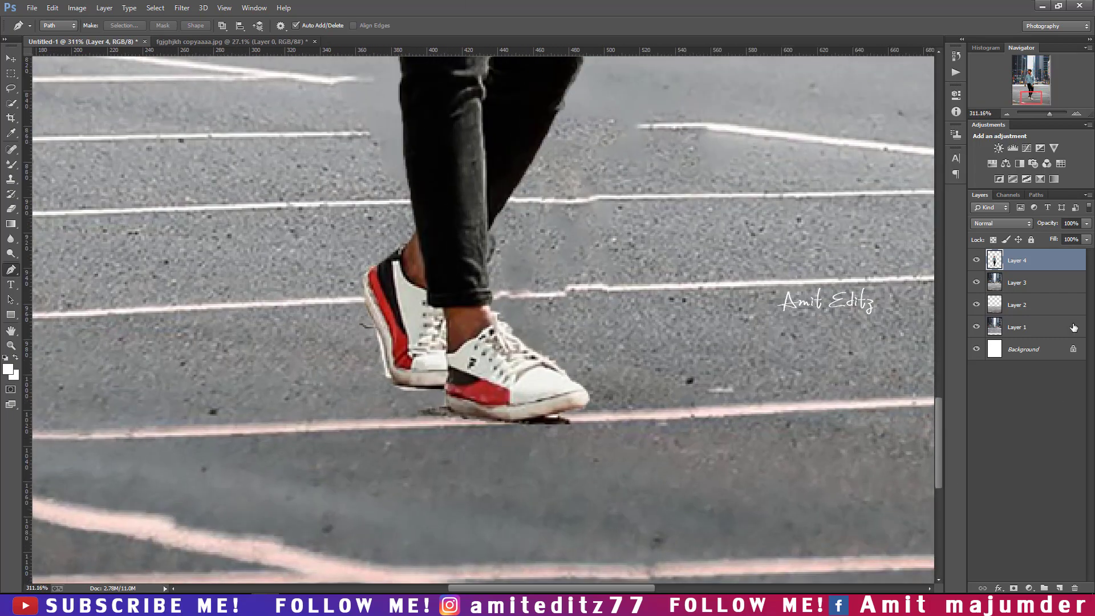
click(12, 209)
scroll(367, 331, up, 1)
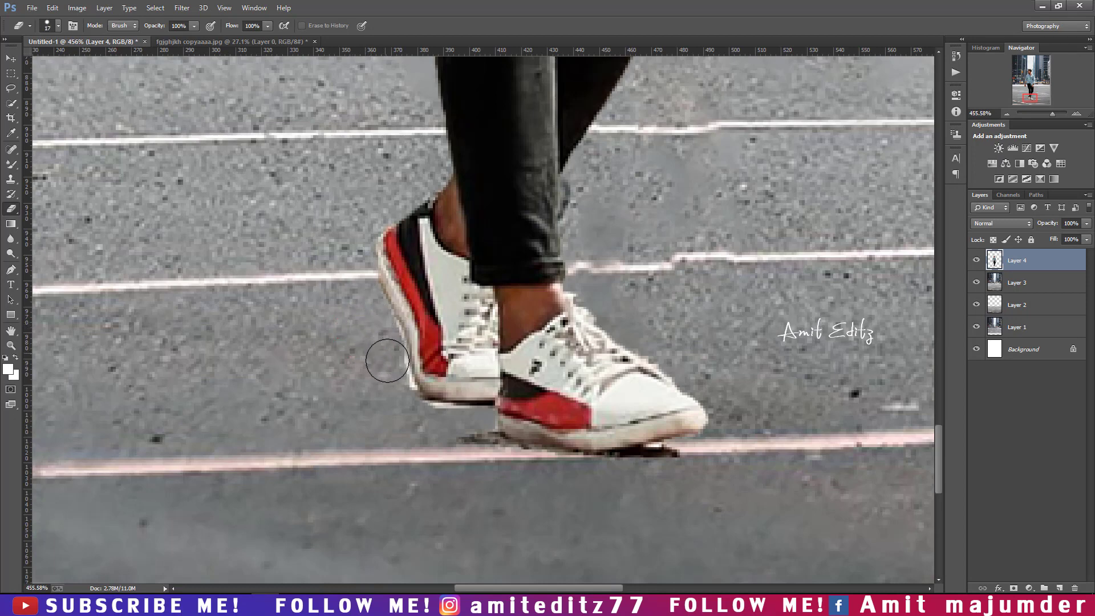
drag(417, 421, 524, 470)
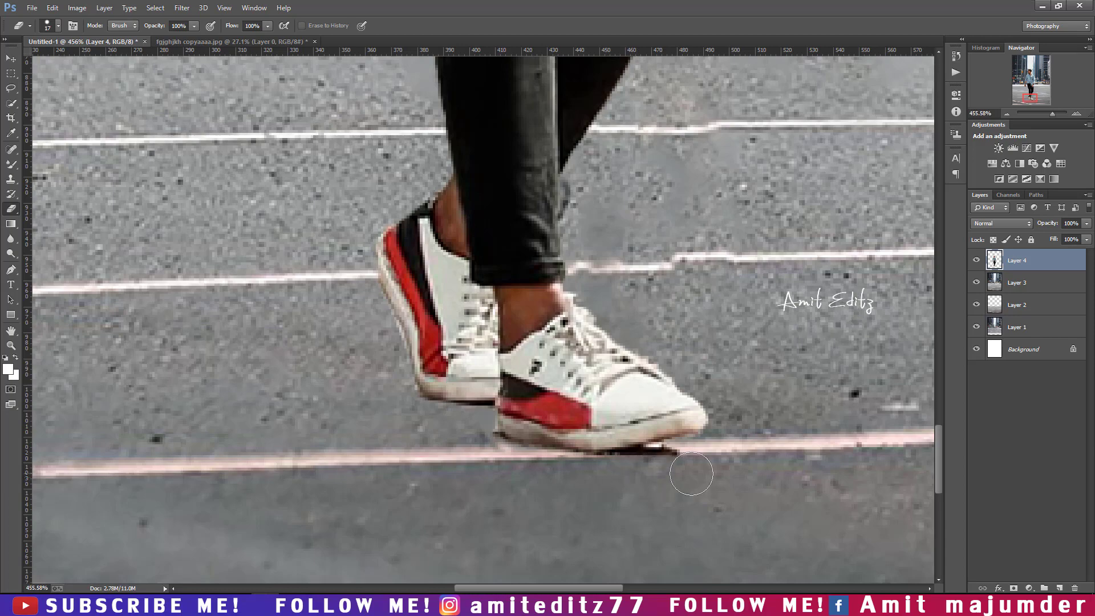
Fit the whole image in the window and return to the Move tool
key(ctrl+0)
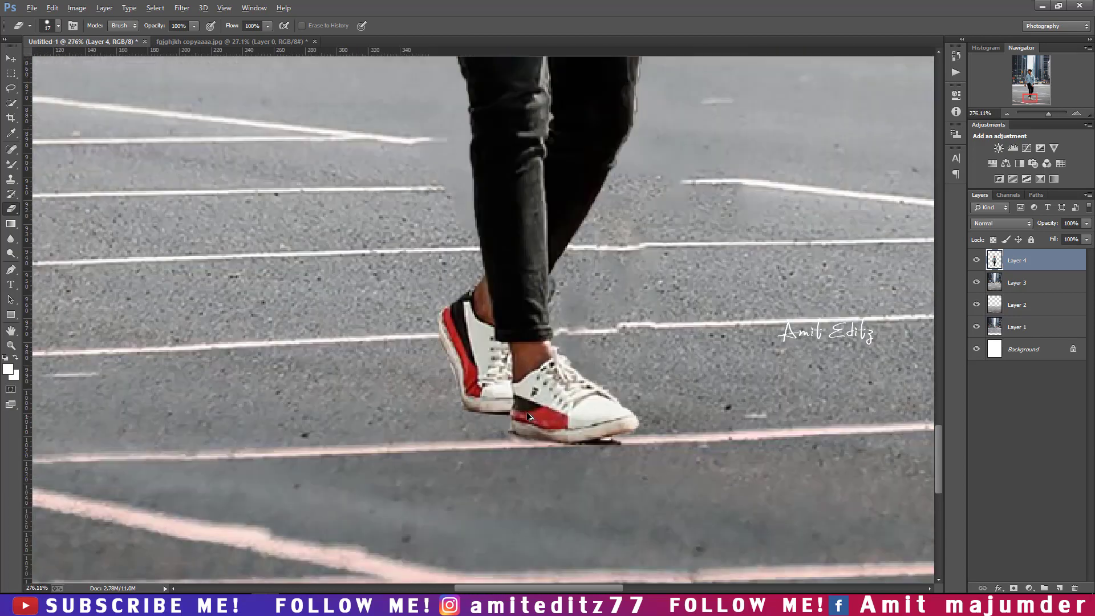
scroll(519, 398, down, 1)
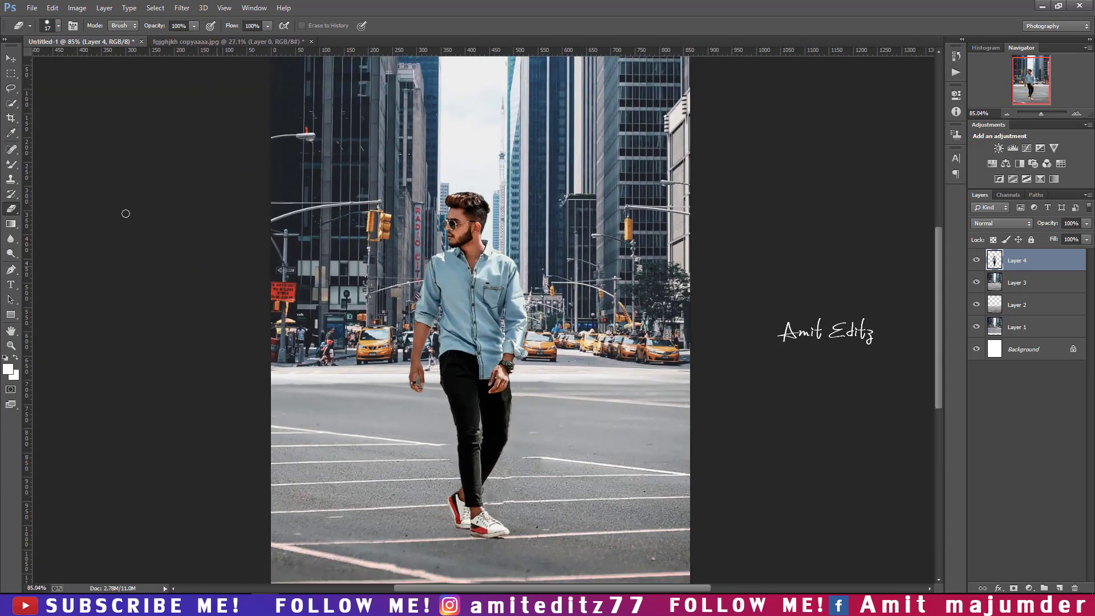
click(12, 60)
scroll(330, 224, down, 1)
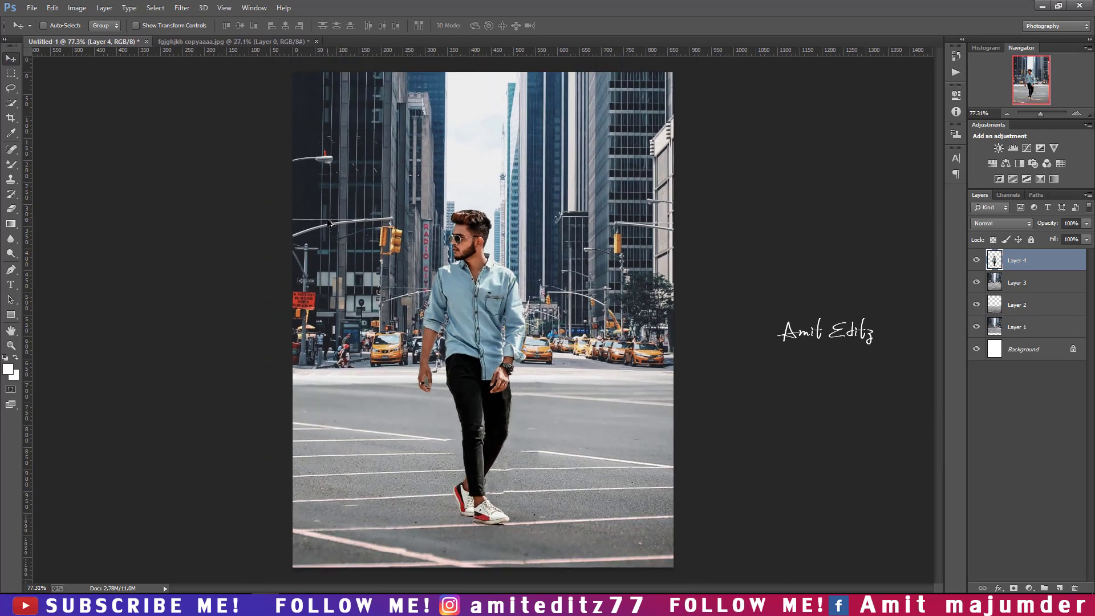
Add a new empty layer above Layer 4 and set up a black brush
click(1059, 588)
click(13, 166)
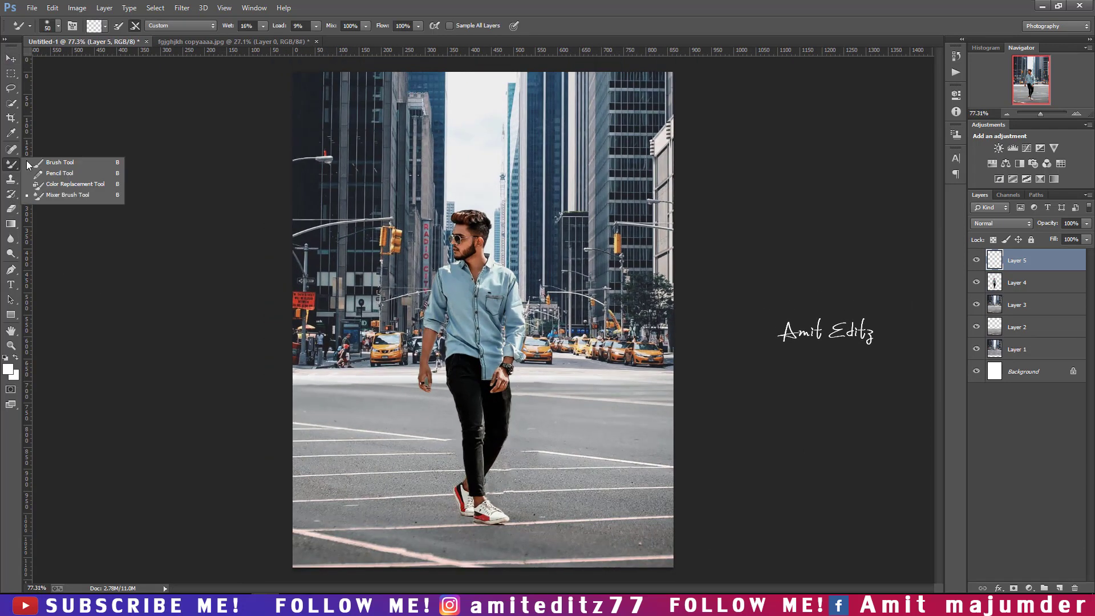
click(57, 163)
click(11, 373)
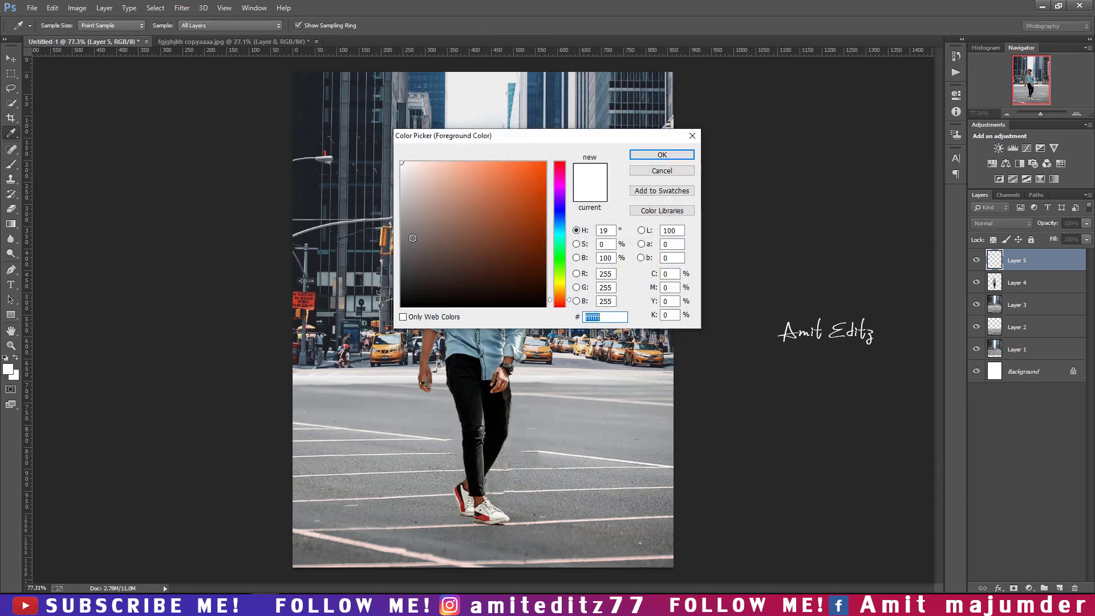
drag(407, 238, 378, 343)
click(661, 155)
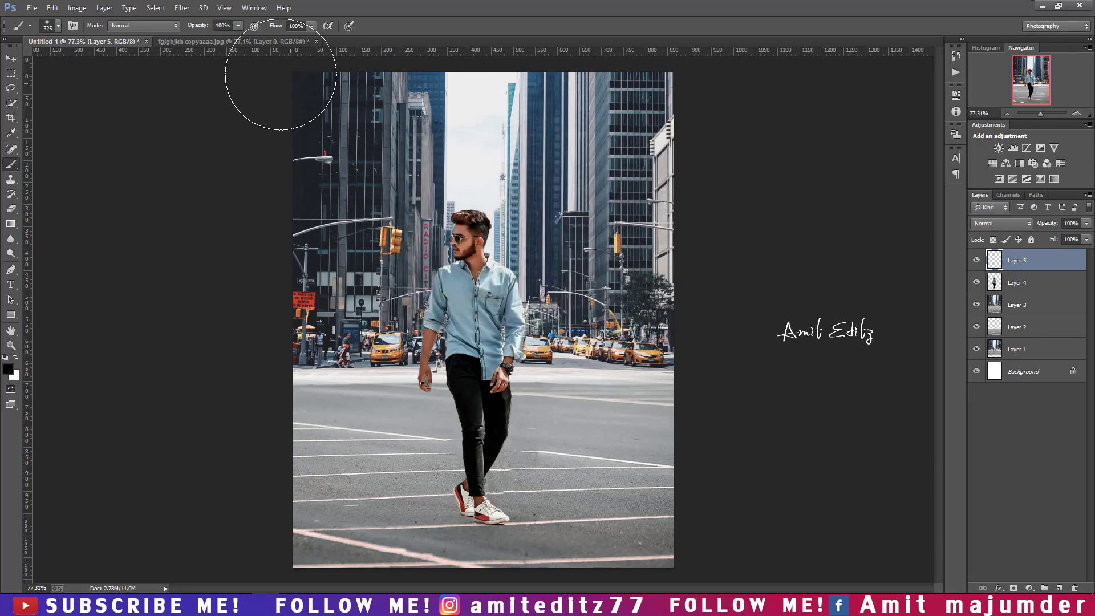
Paint a soft shadow under the man's shoes on Layer 5 at 66% opacity
right_click(483, 272)
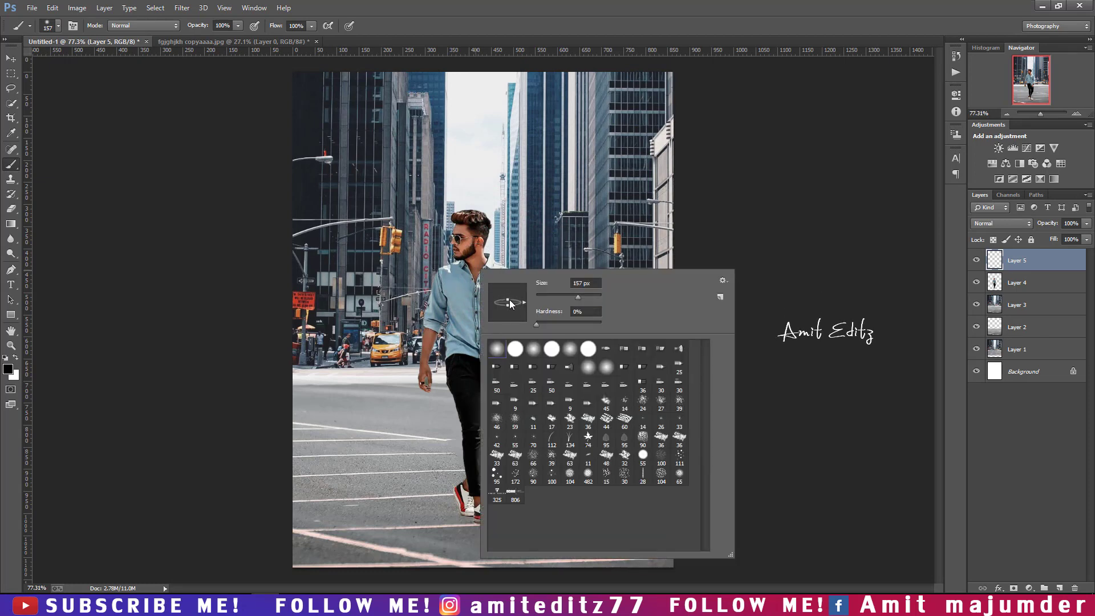
click(422, 518)
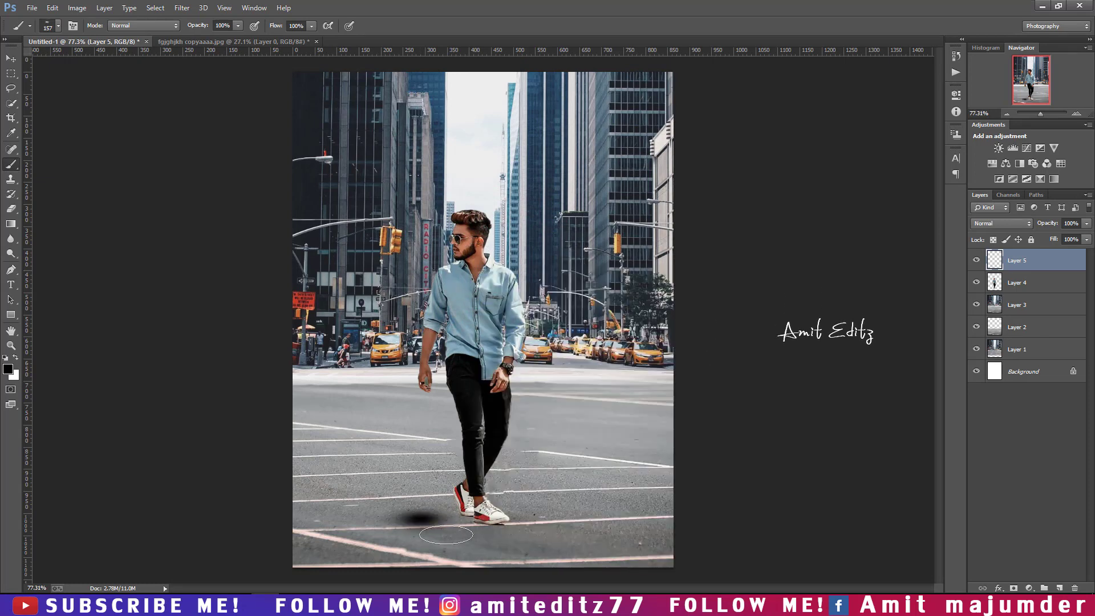
key(ctrl+z)
drag(502, 530, 461, 512)
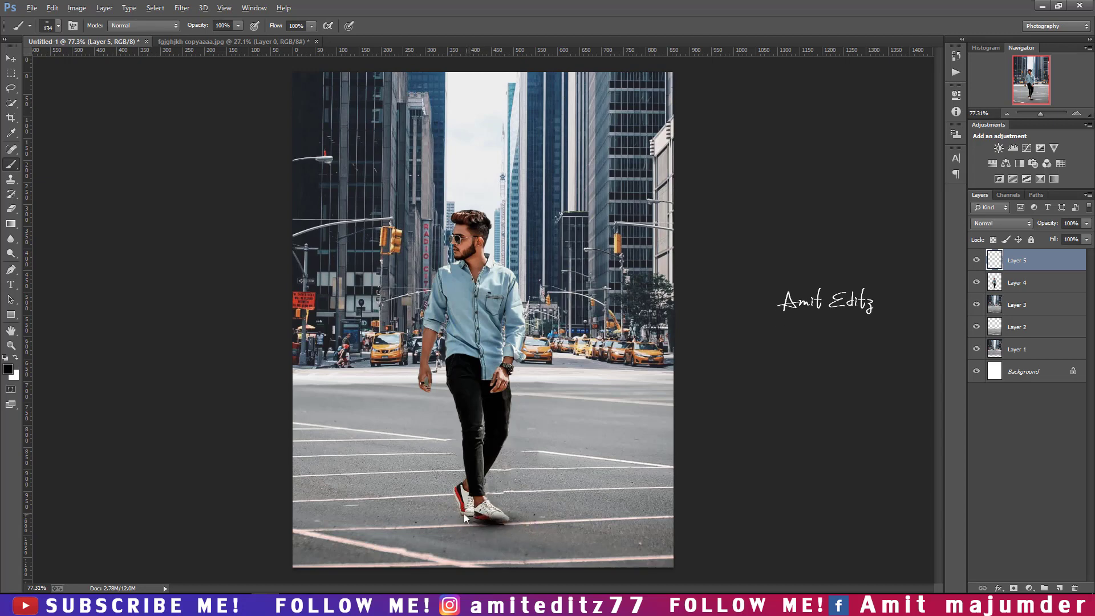
scroll(537, 378, up, 3)
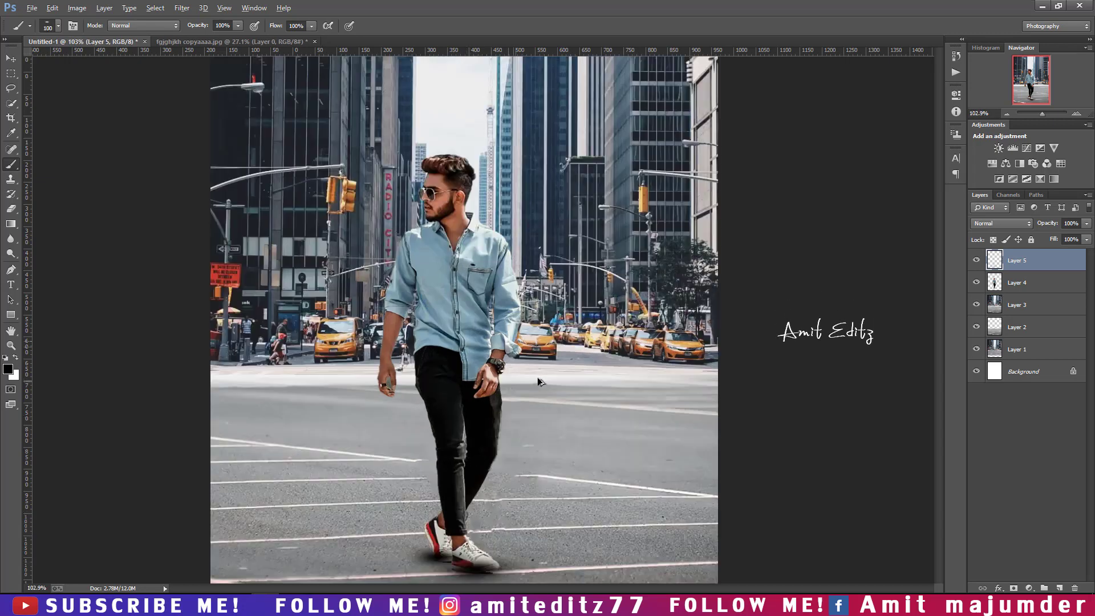
scroll(877, 372, down, 2)
drag(1021, 260, 1033, 286)
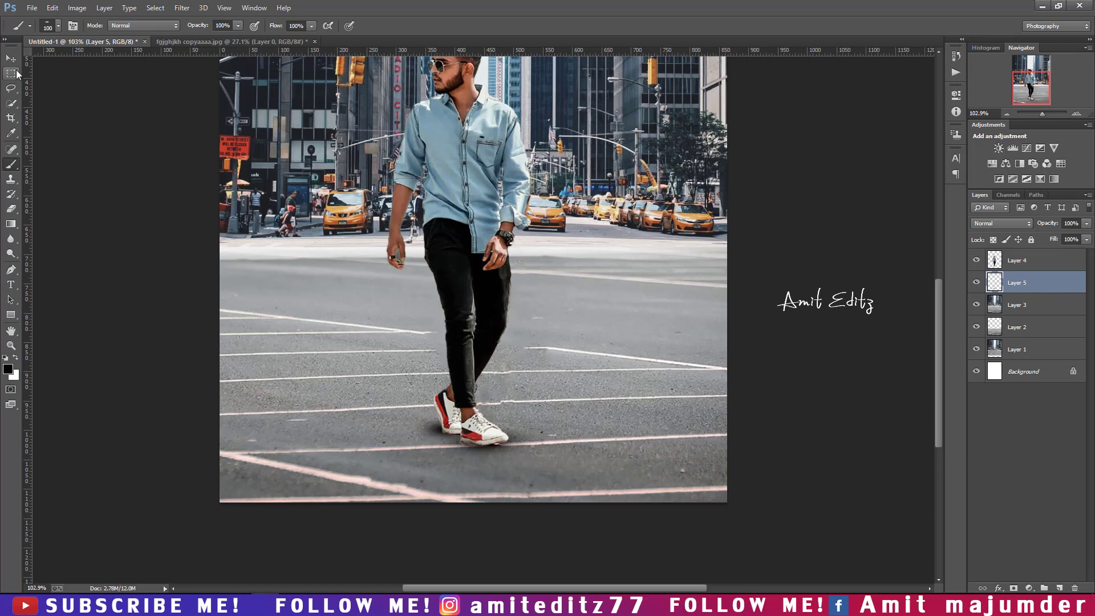
With the Move tool active, select Layer 3, the street background
key(v)
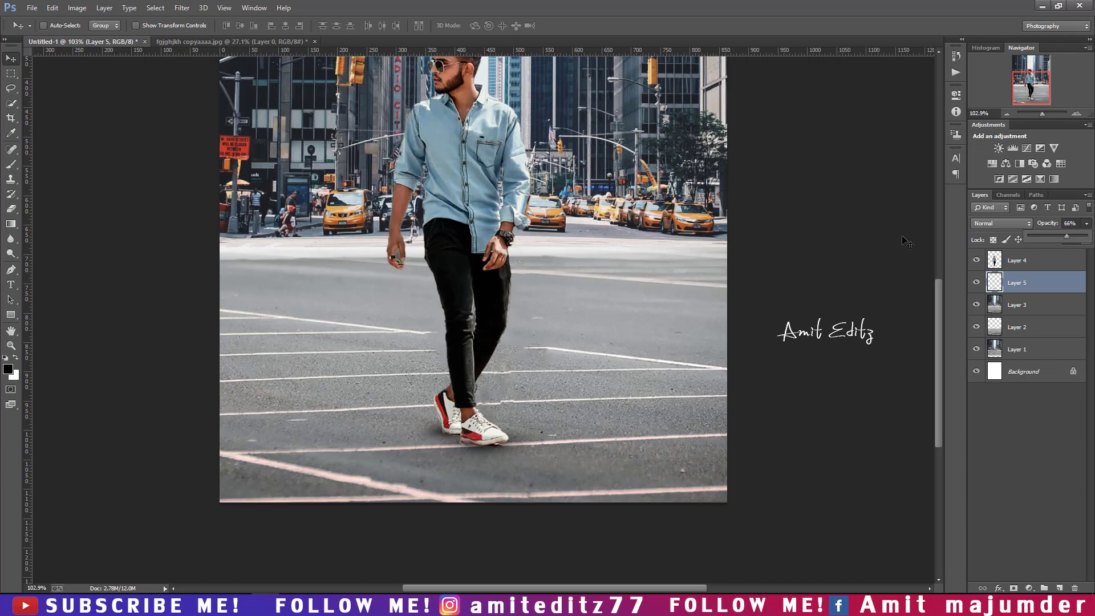
scroll(547, 368, down, 3)
scroll(548, 370, up, 2)
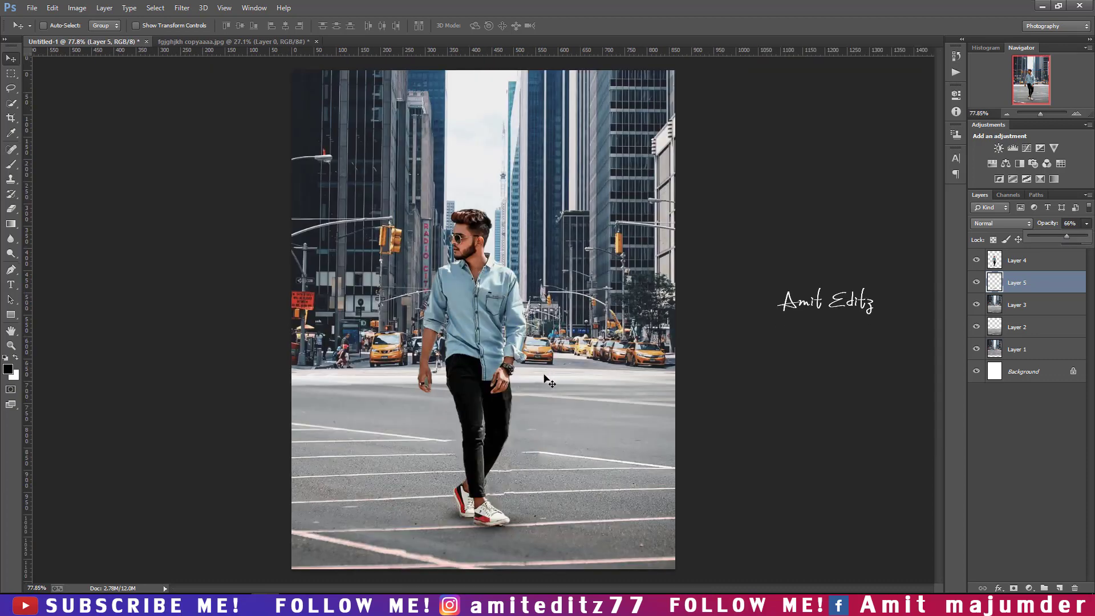
scroll(484, 520, up, 2)
scroll(484, 520, down, 2)
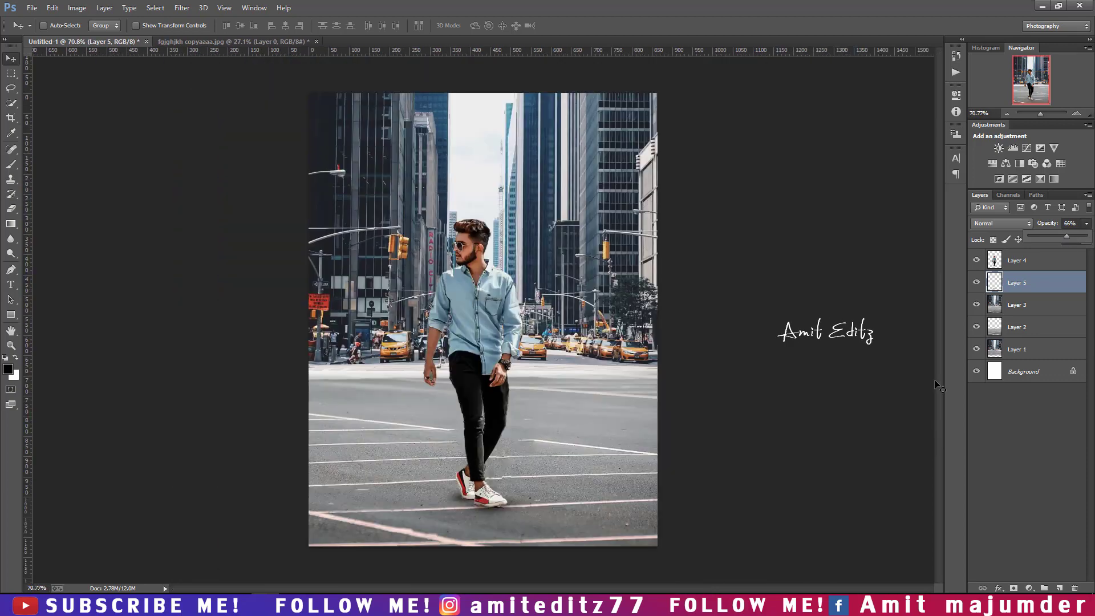
click(1023, 305)
Add a 16 px tilt-shift blur to the background, moving the lower focus line below the image
click(181, 8)
mouse_move(187, 144)
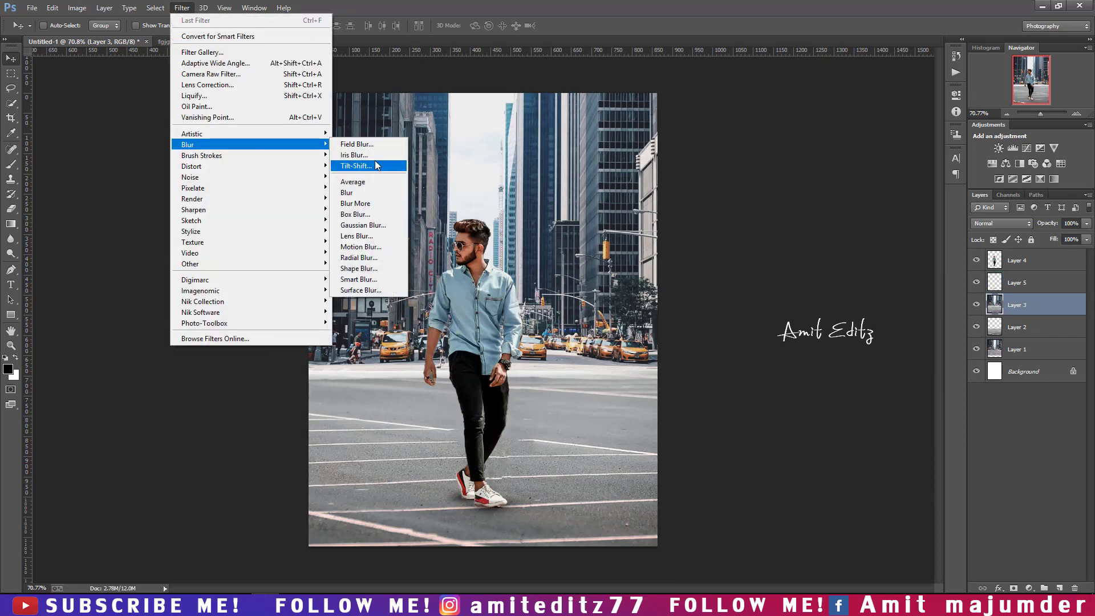
click(375, 160)
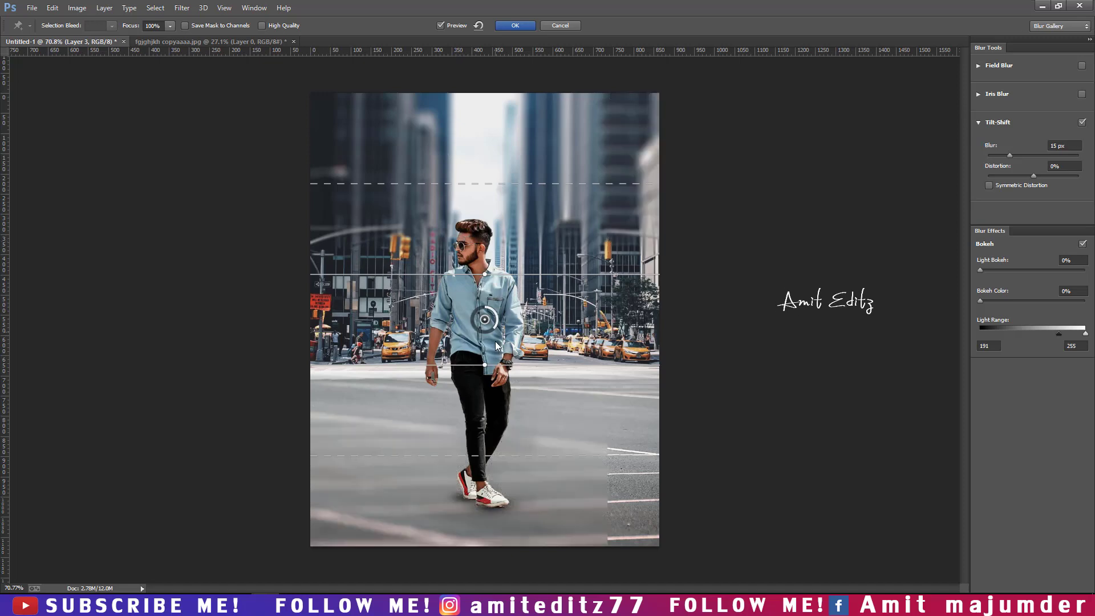
drag(490, 328, 480, 476)
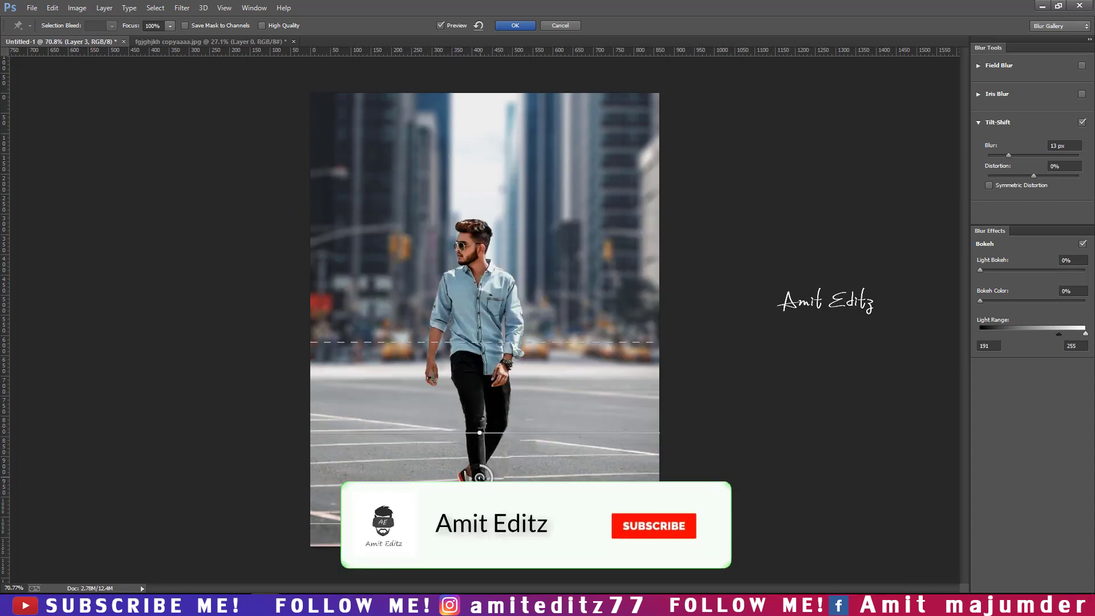
scroll(484, 319, down, 3)
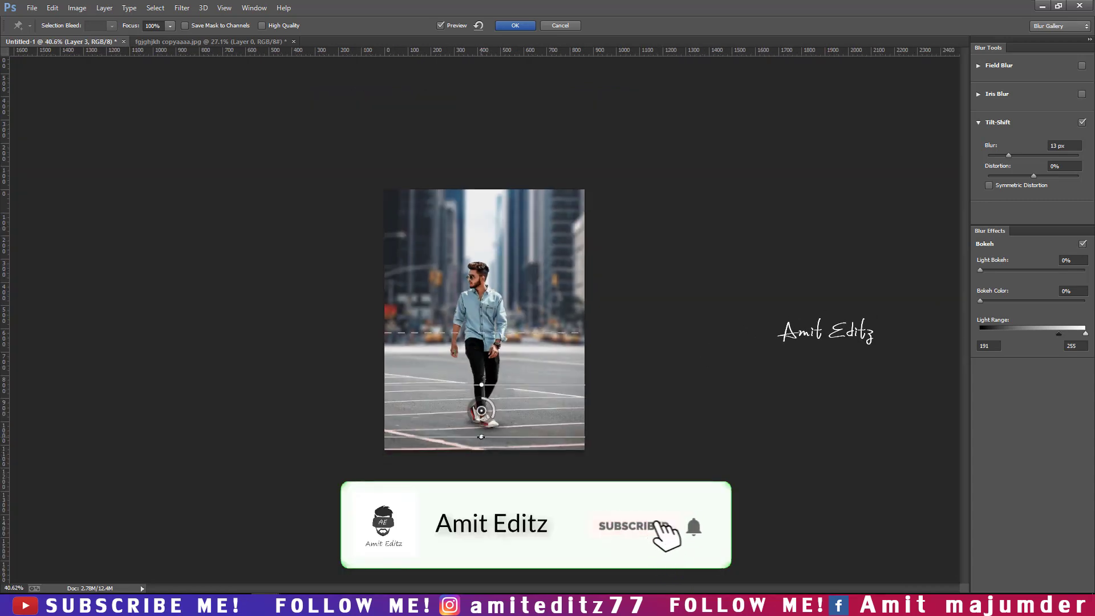
drag(480, 437, 480, 460)
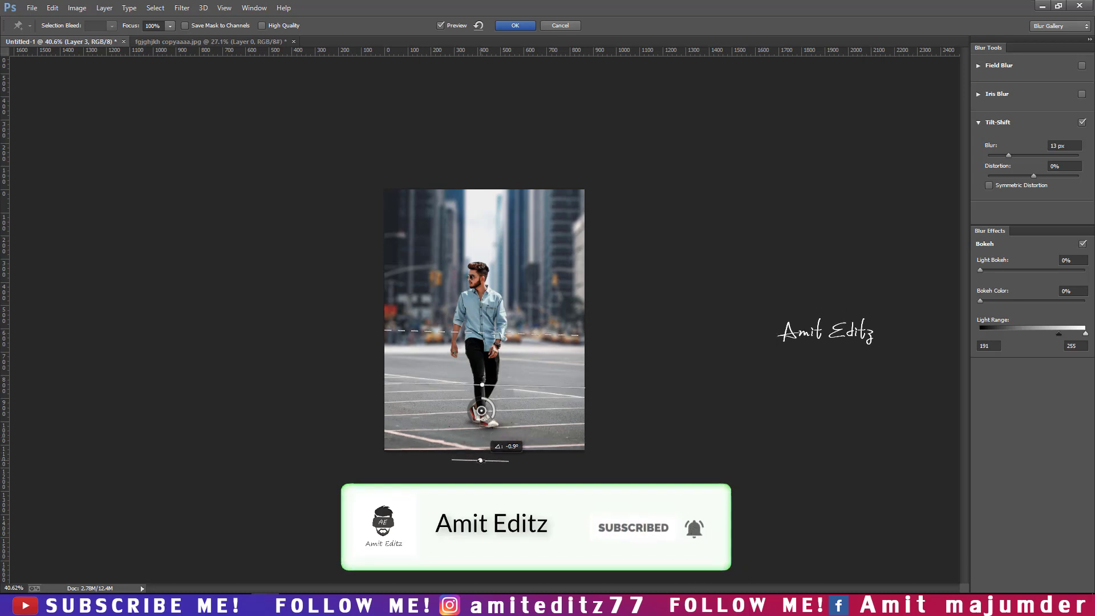
scroll(514, 328, up, 1)
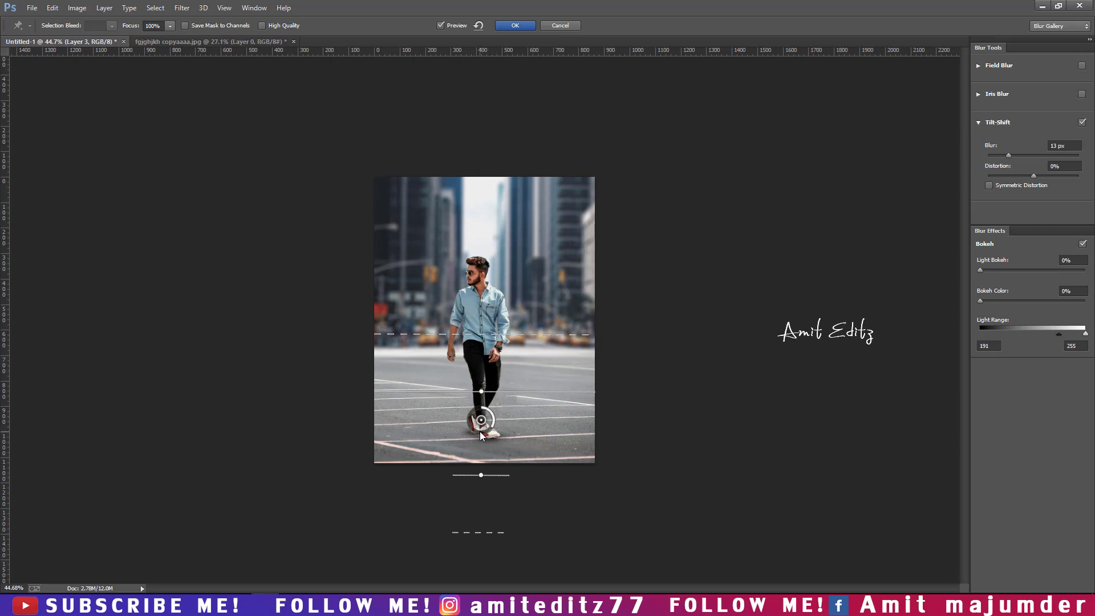
drag(489, 432, 487, 439)
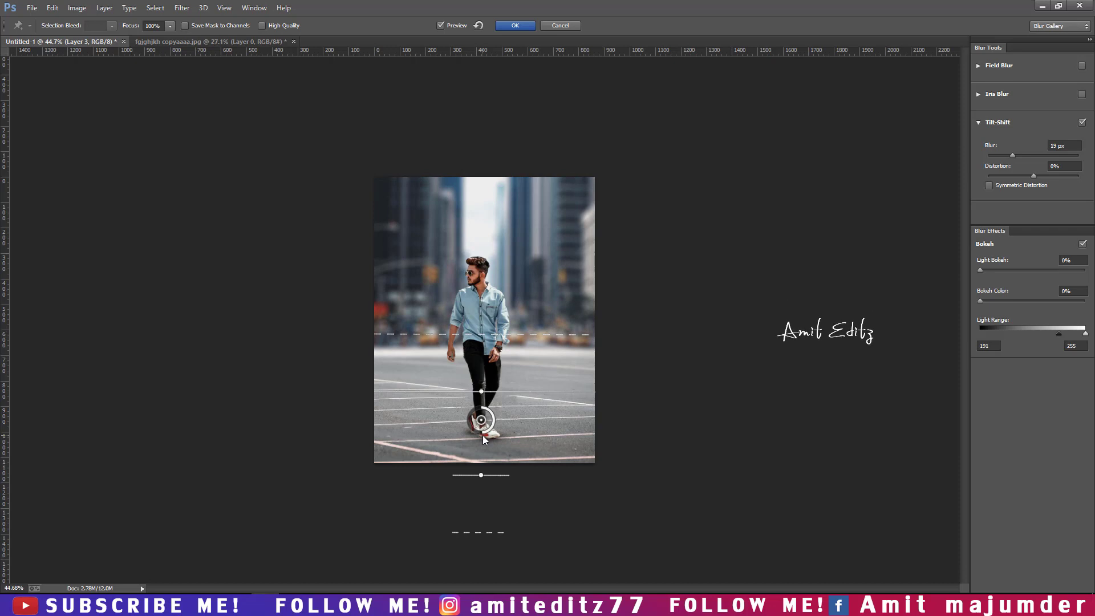
drag(479, 437, 475, 435)
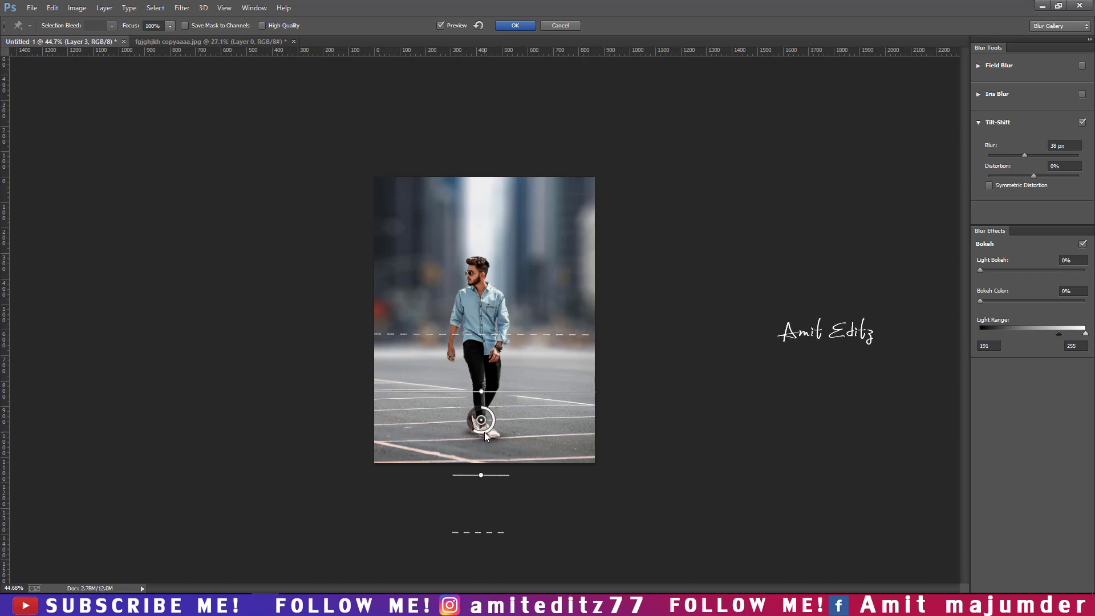
drag(484, 436, 488, 435)
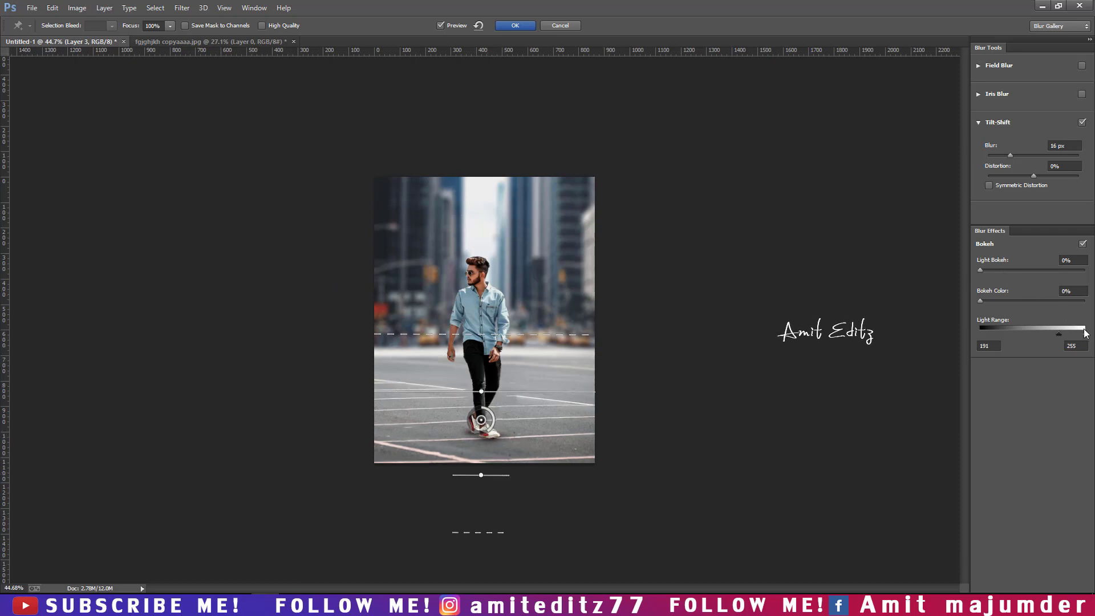
Give the tilt-shift blur 15% light bokeh and light range 182–255, then apply it
drag(1085, 333, 1079, 336)
drag(1061, 335, 1035, 333)
mouse_move(1036, 333)
mouse_down()
mouse_move(1084, 337)
mouse_move(1073, 336)
mouse_up()
click(998, 270)
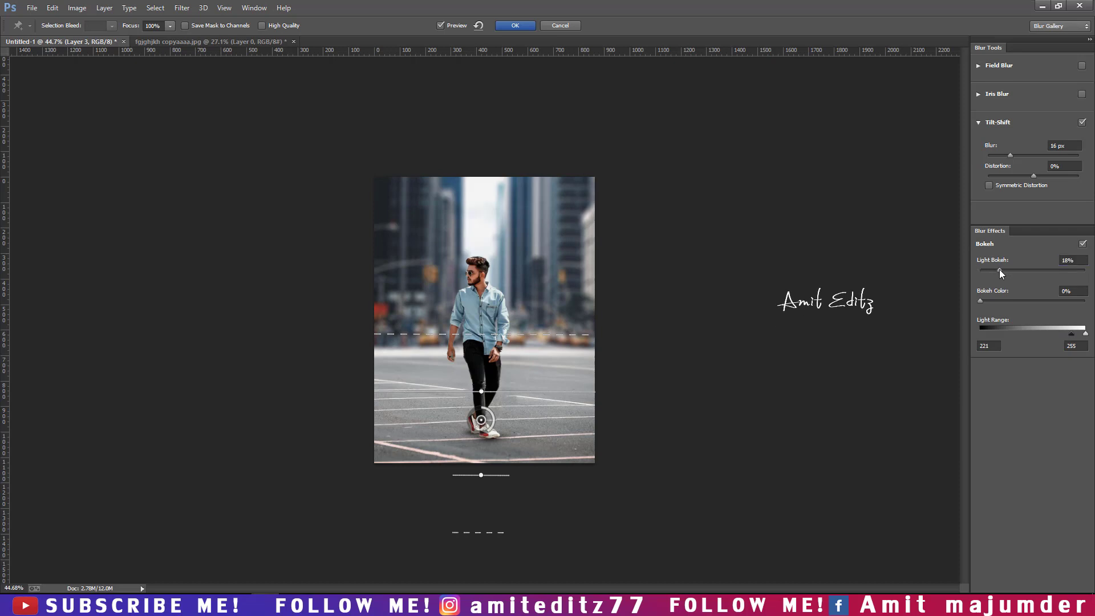
scroll(1004, 274, up, 5)
click(996, 272)
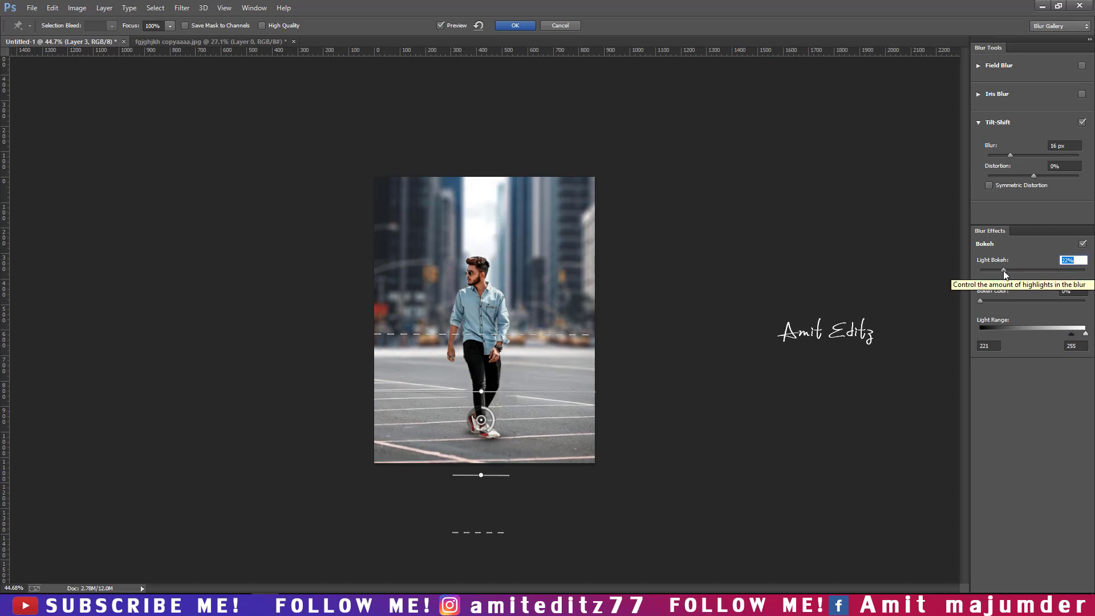
scroll(997, 275, up, 1)
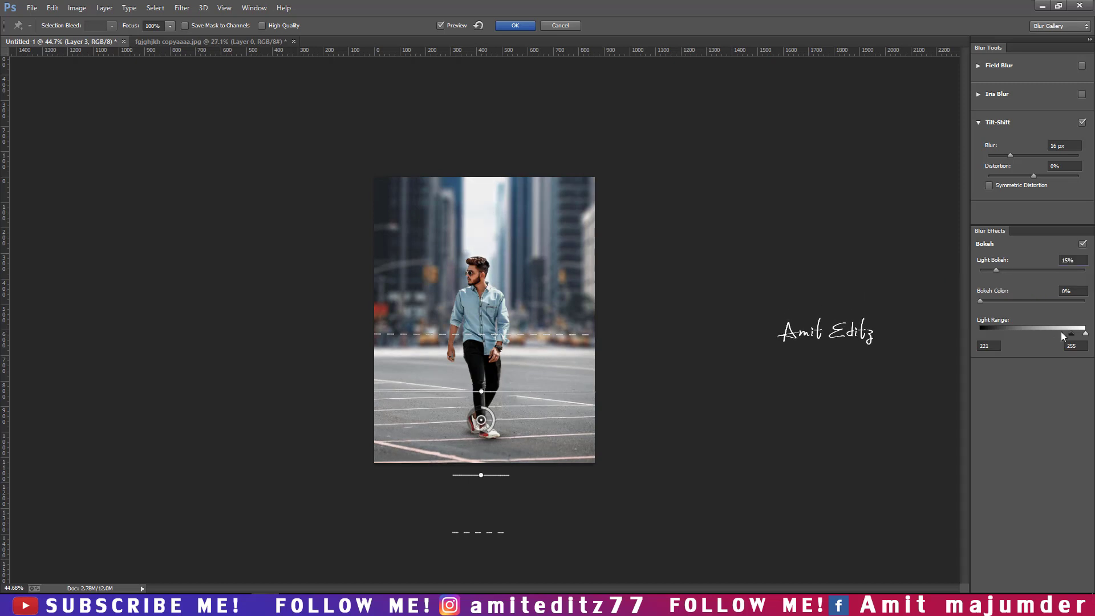
drag(1074, 337, 1055, 335)
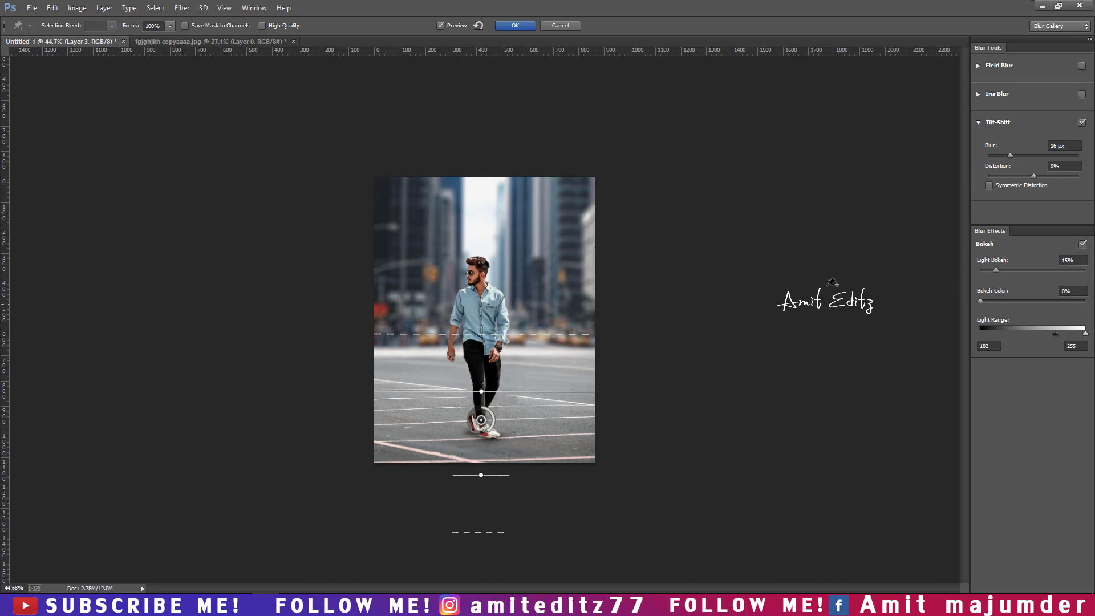
click(514, 25)
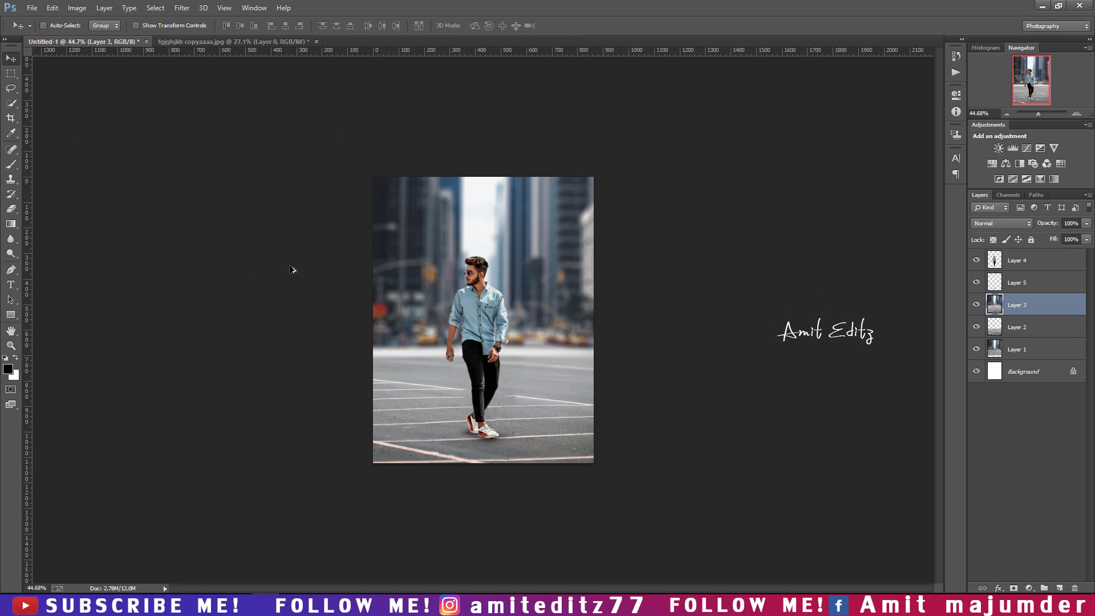
In Camera Raw on the street layer, fully desaturate the greens and blues
scroll(318, 231, up, 5)
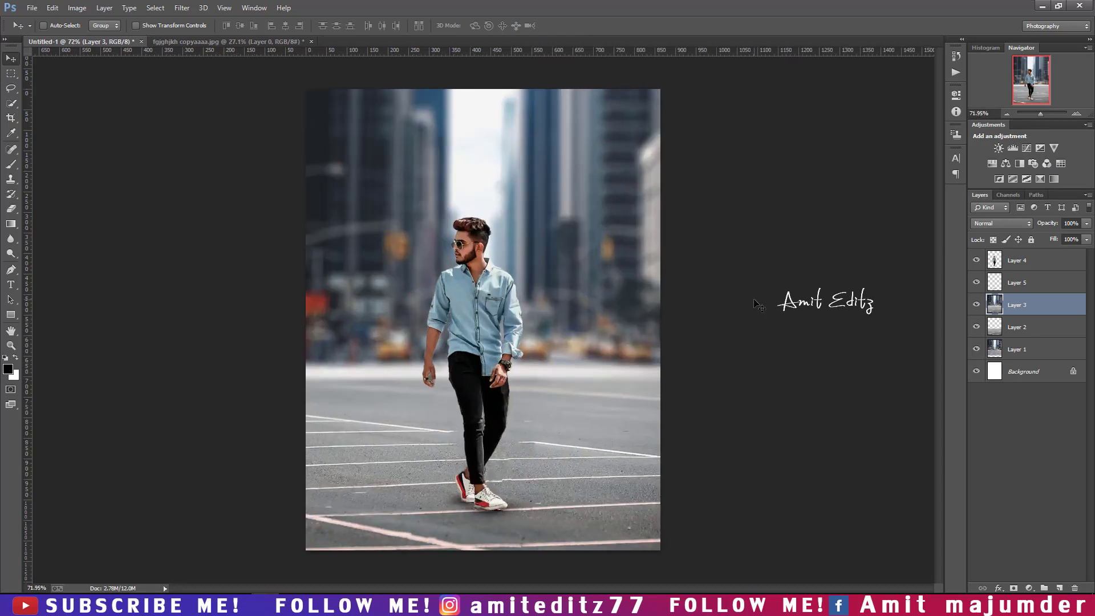
scroll(551, 194, down, 3)
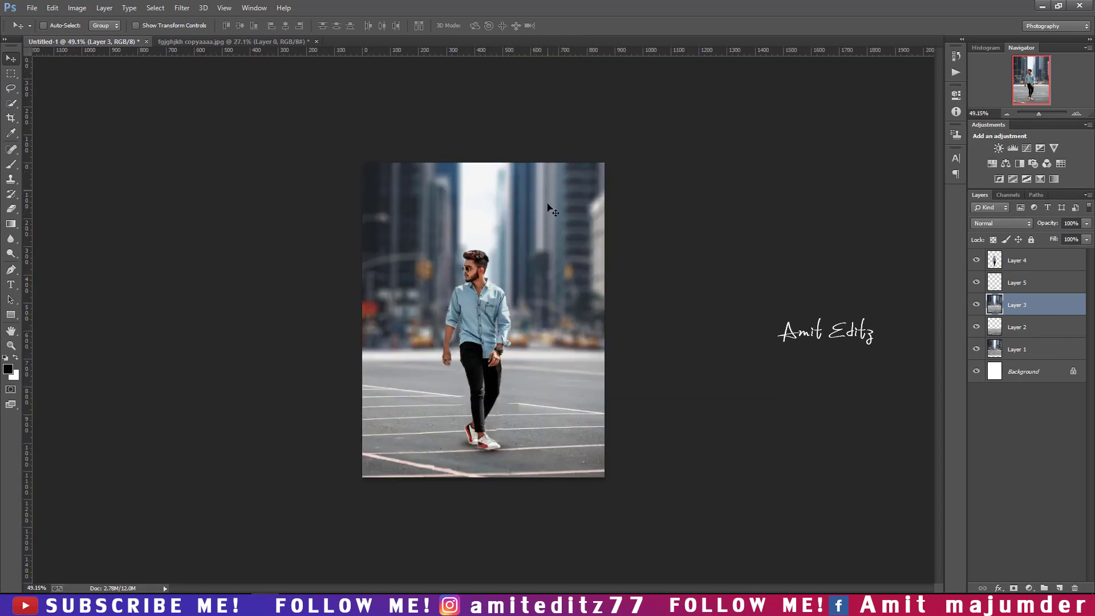
click(182, 8)
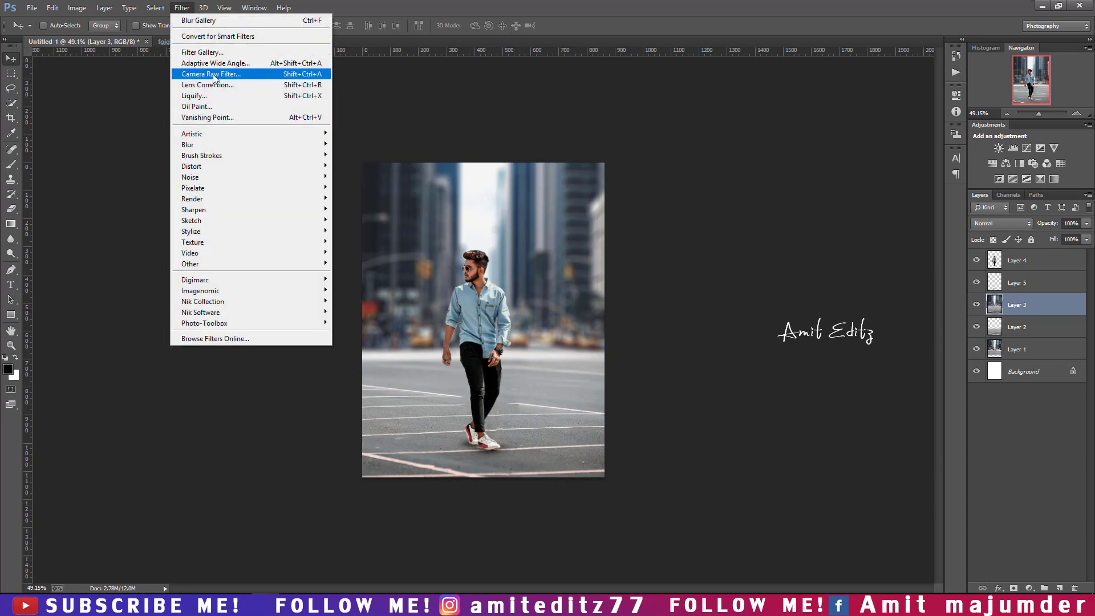
click(213, 75)
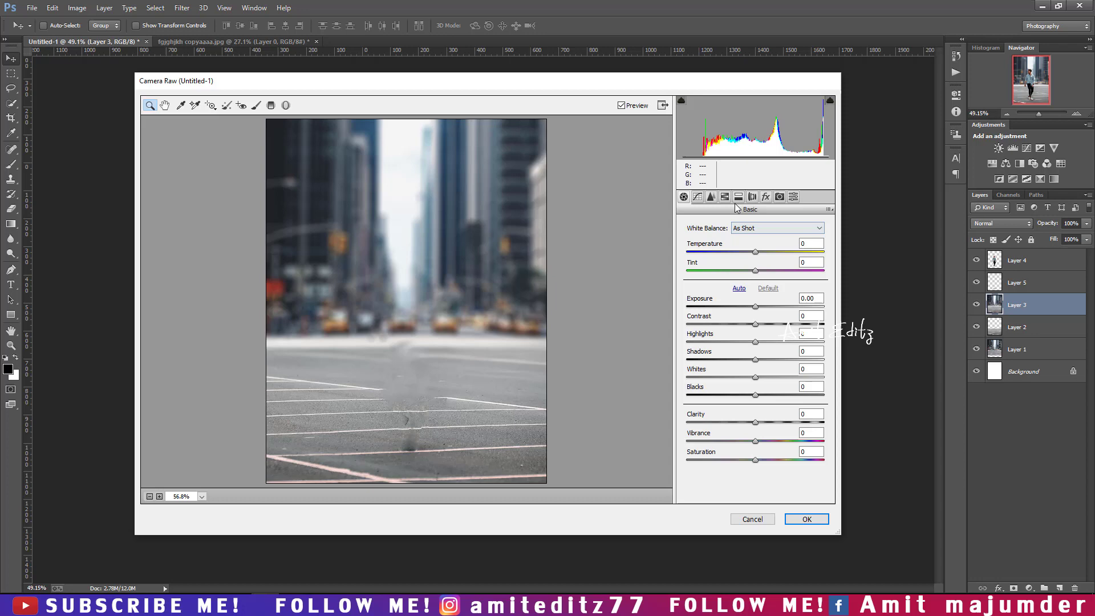
click(724, 196)
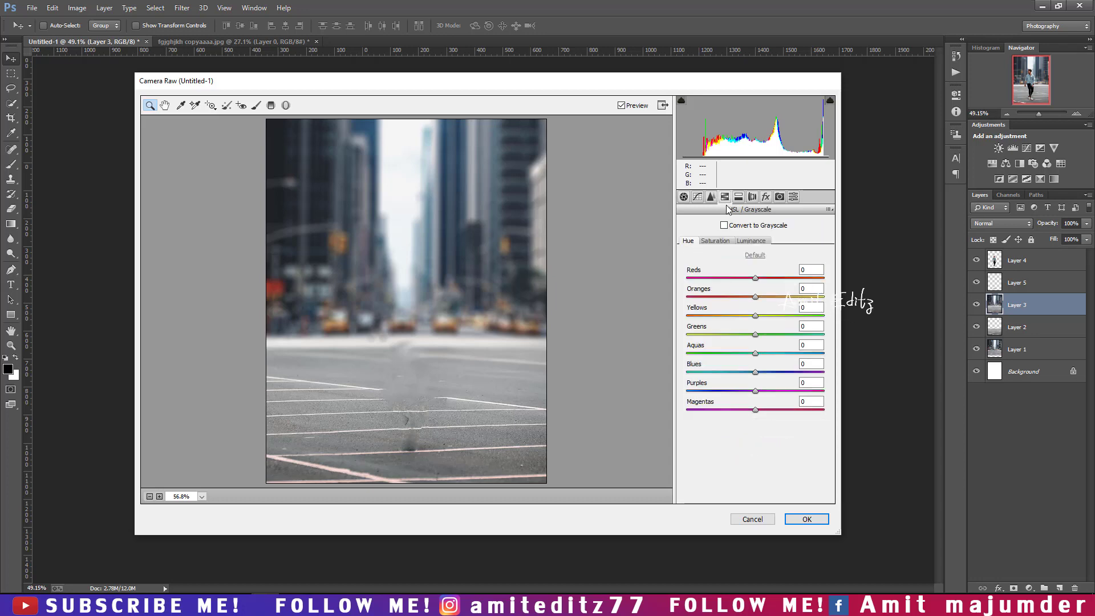
click(721, 241)
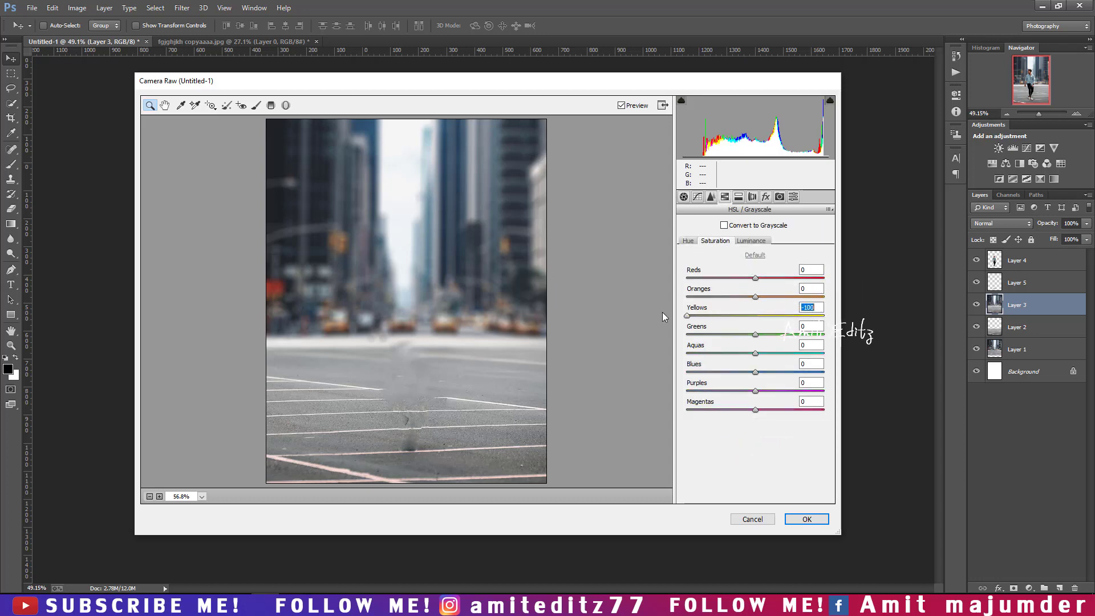
drag(755, 334, 686, 334)
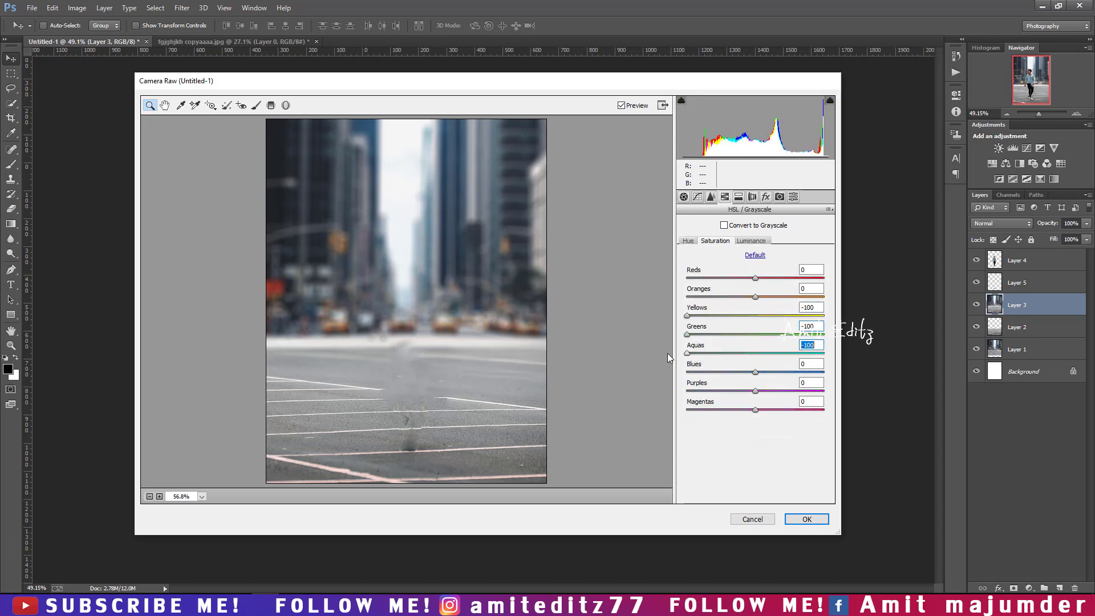
drag(755, 372, 686, 372)
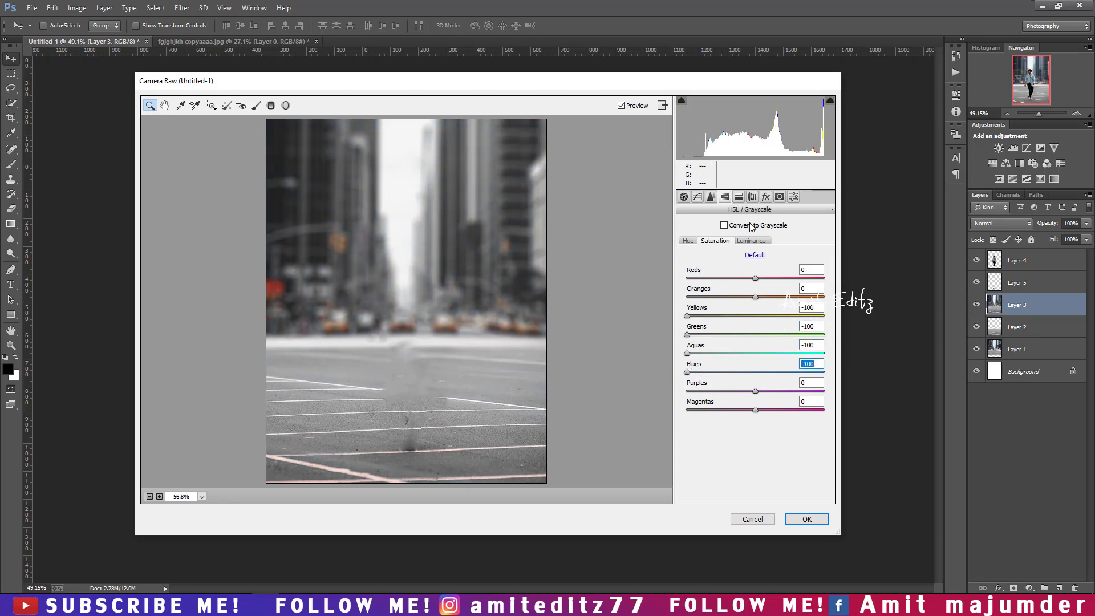
Darken aqua, blue and yellow luminance, set yellow saturation -36 and contrast +28, then apply
click(749, 240)
mouse_move(755, 353)
mouse_down()
mouse_move(722, 353)
mouse_move(708, 371)
mouse_up()
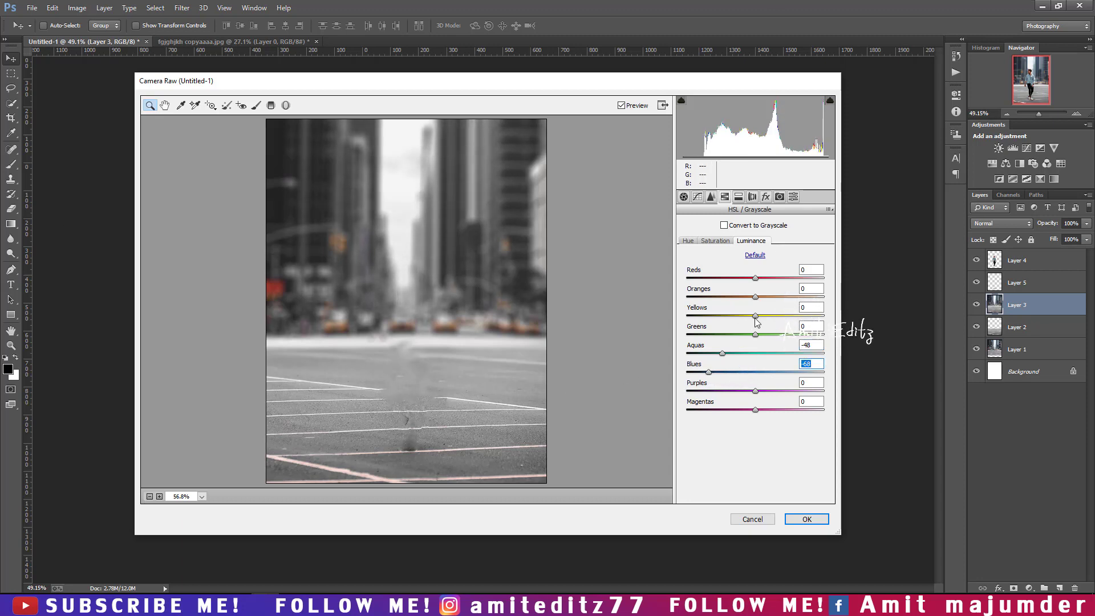
drag(717, 317, 729, 318)
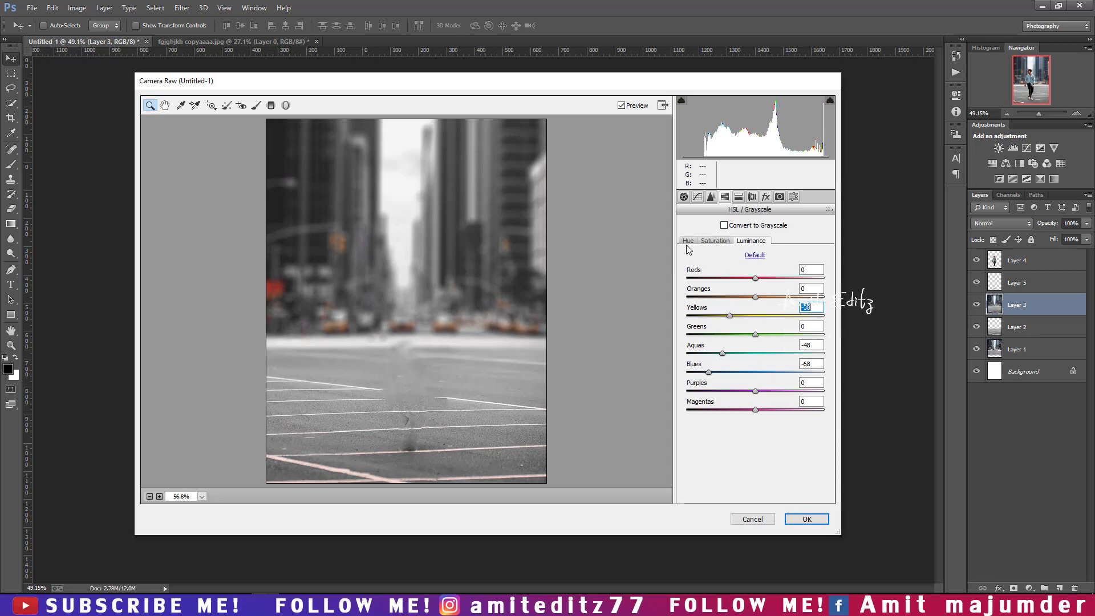
click(715, 240)
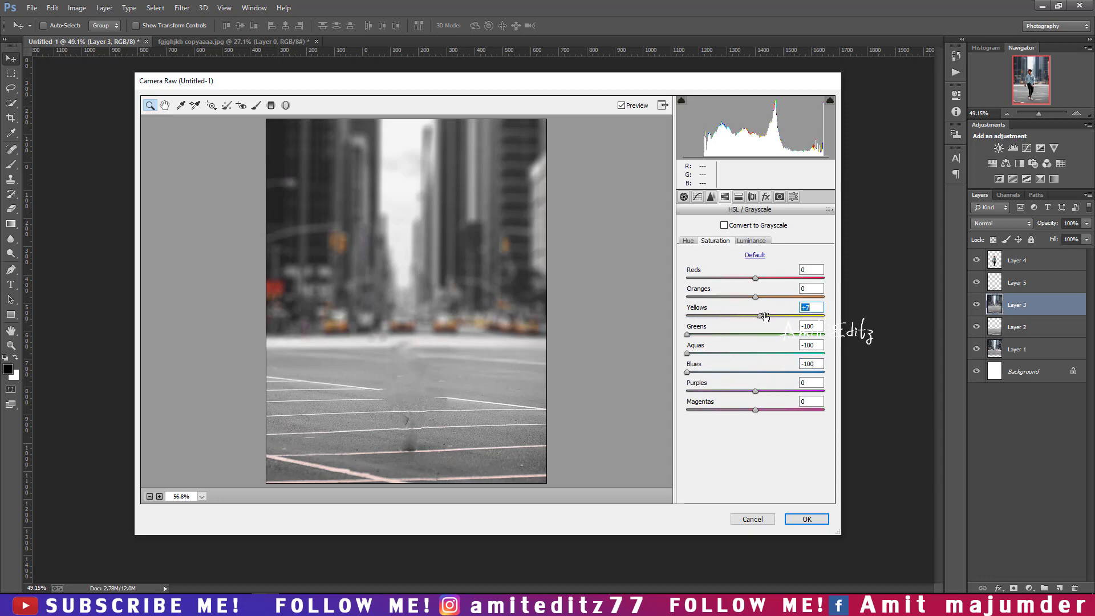
drag(764, 315, 731, 317)
click(683, 196)
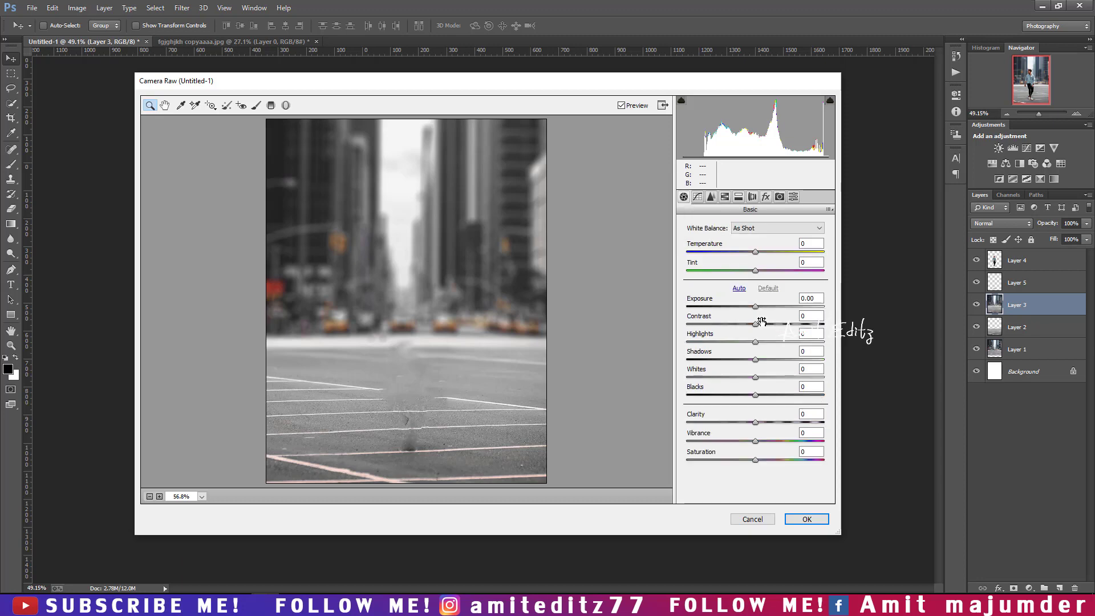
drag(761, 321, 778, 329)
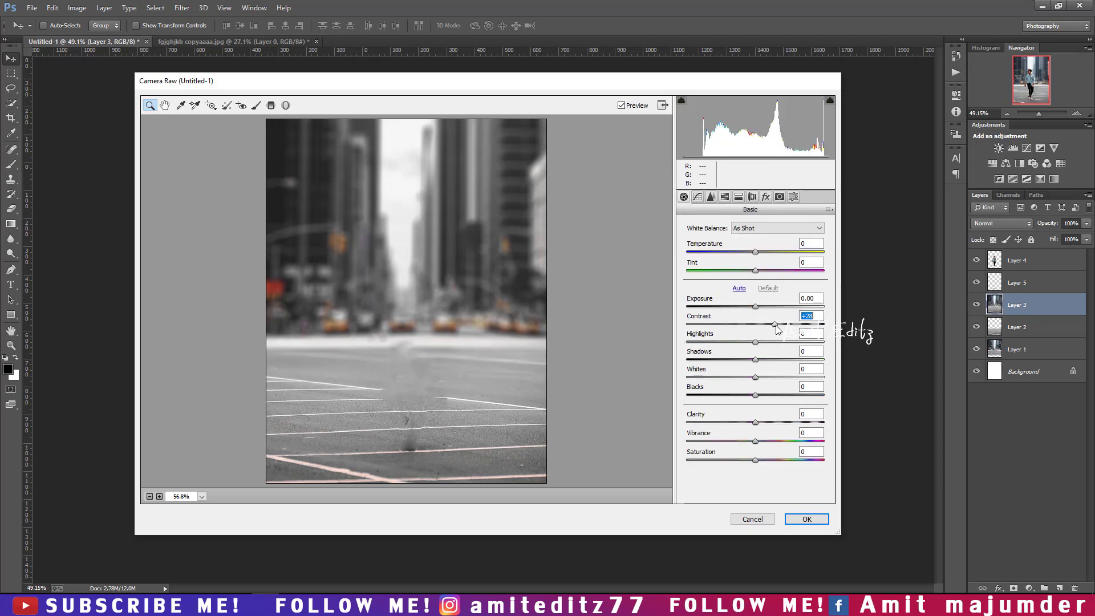
click(806, 519)
Zoom the canvas to about 72% and select Layer 4, the cut-out man
key(ctrl+plus)
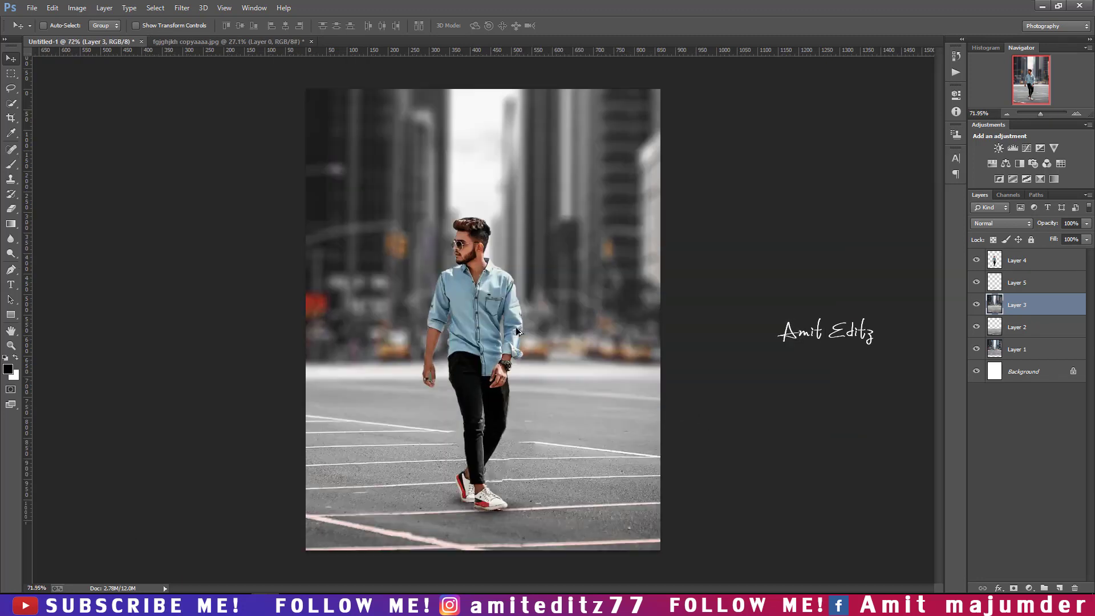
click(1021, 261)
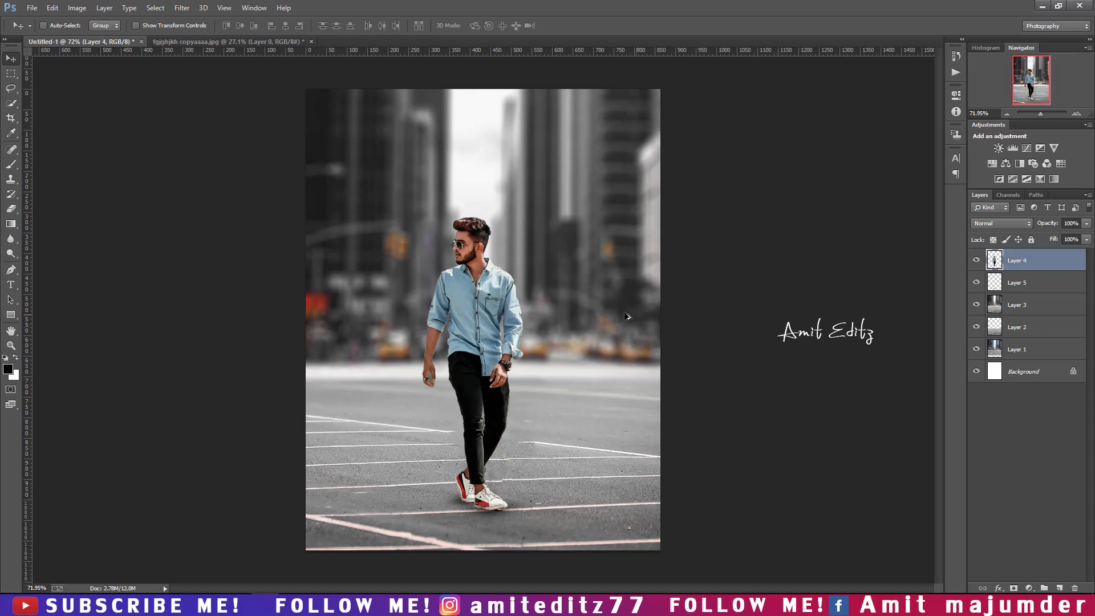
scroll(477, 231, up, 3)
scroll(478, 230, down, 3)
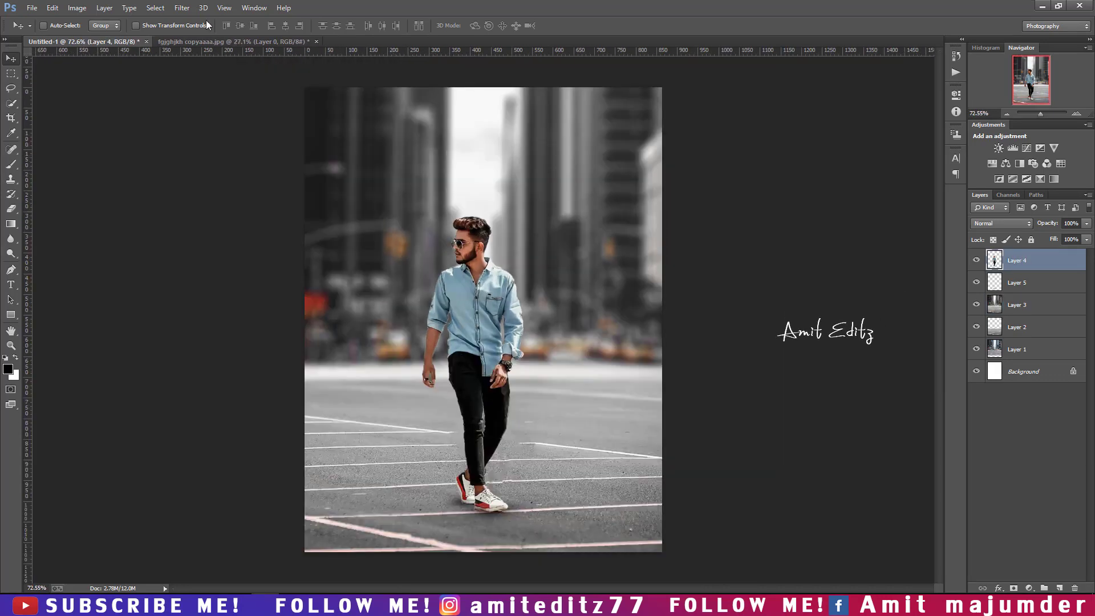
click(182, 7)
In Camera Raw, set the man's Oranges saturation -12, Greens +2, Aquas +4, Blues +3
click(206, 74)
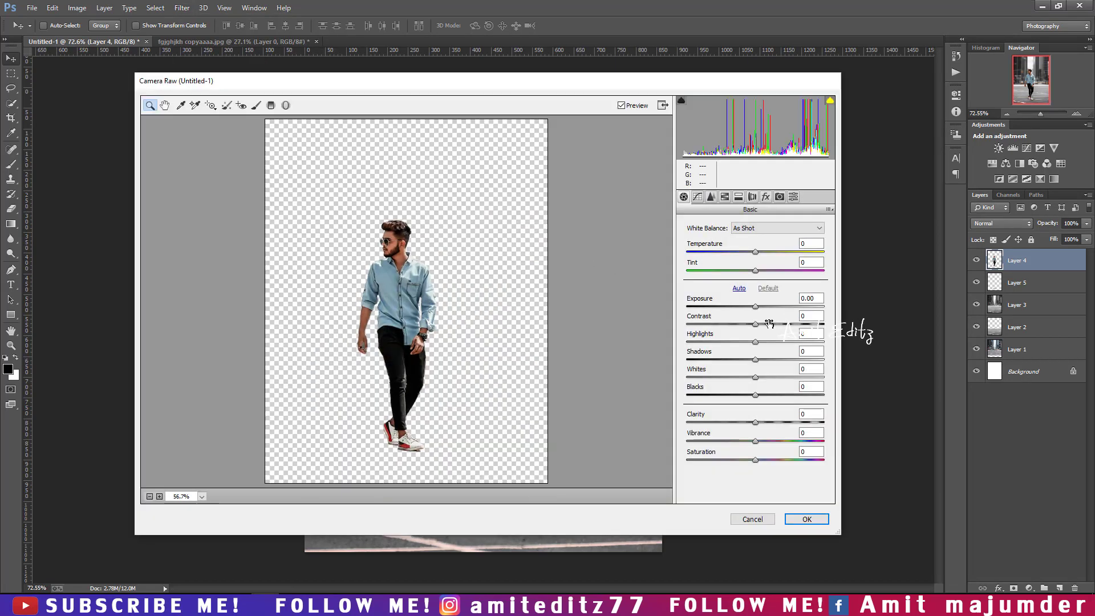
mouse_move(769, 323)
mouse_down()
mouse_move(745, 342)
mouse_move(766, 359)
mouse_move(748, 377)
mouse_move(764, 394)
mouse_move(758, 441)
mouse_up()
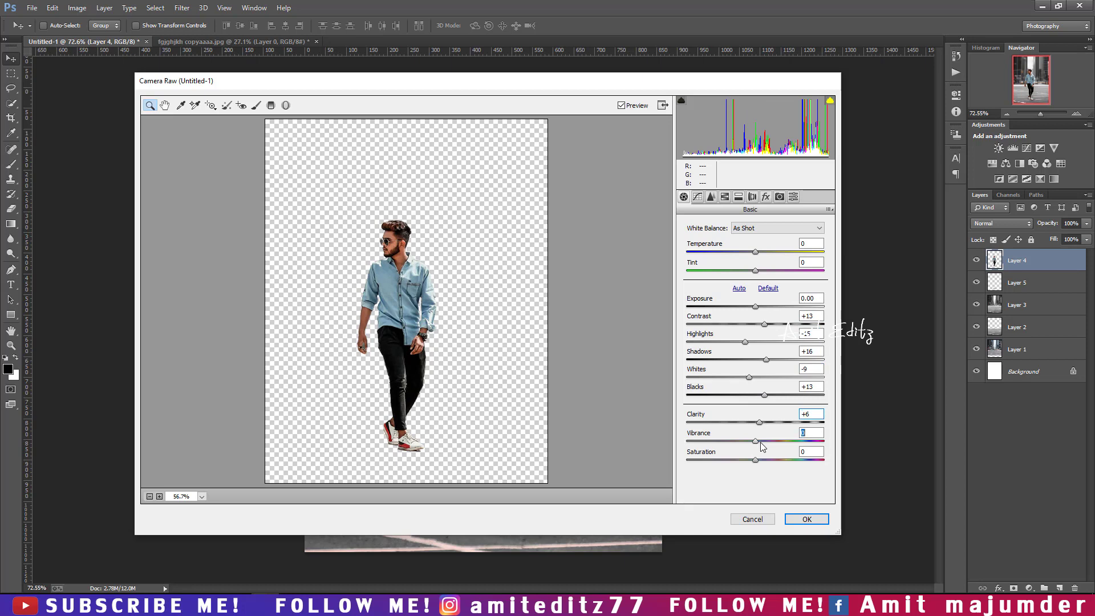
click(725, 196)
click(751, 241)
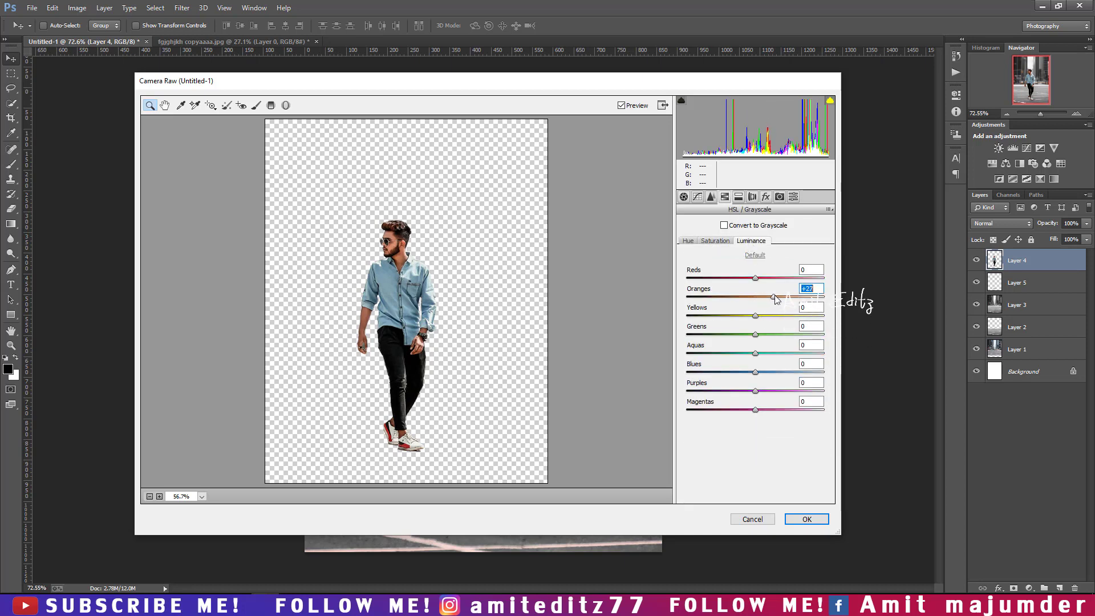
click(715, 240)
drag(755, 297, 748, 297)
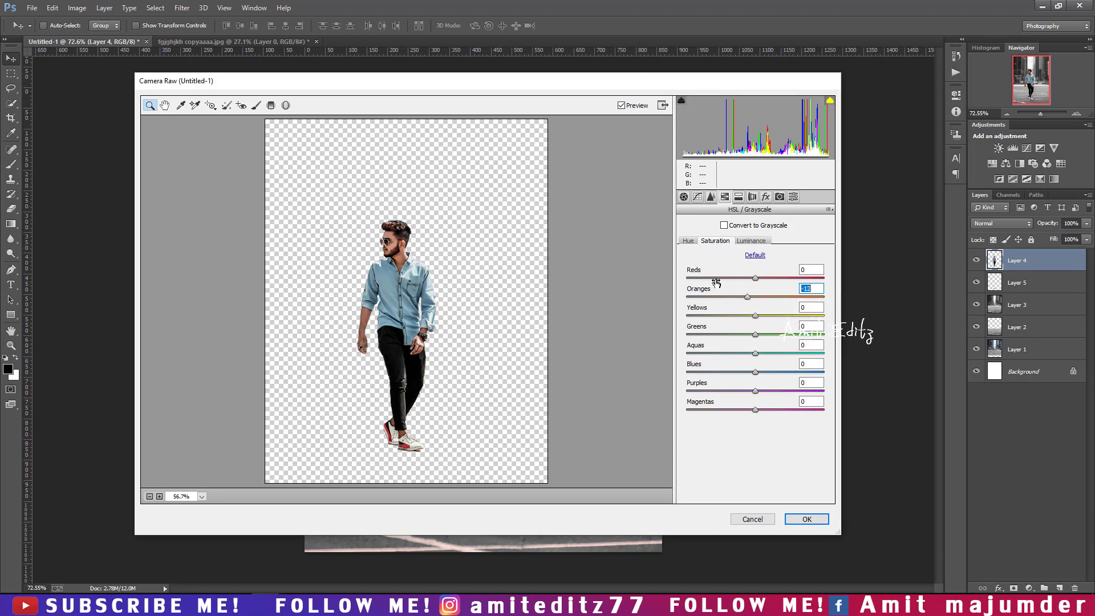
click(756, 334)
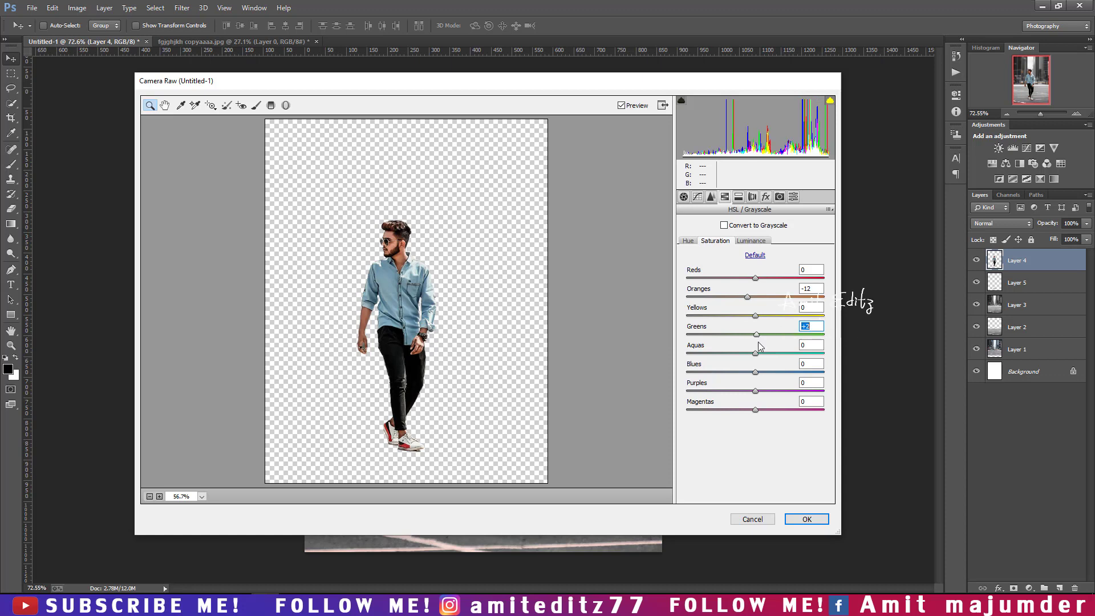
mouse_move(755, 353)
mouse_down()
mouse_move(714, 356)
mouse_move(760, 361)
mouse_move(667, 373)
mouse_up()
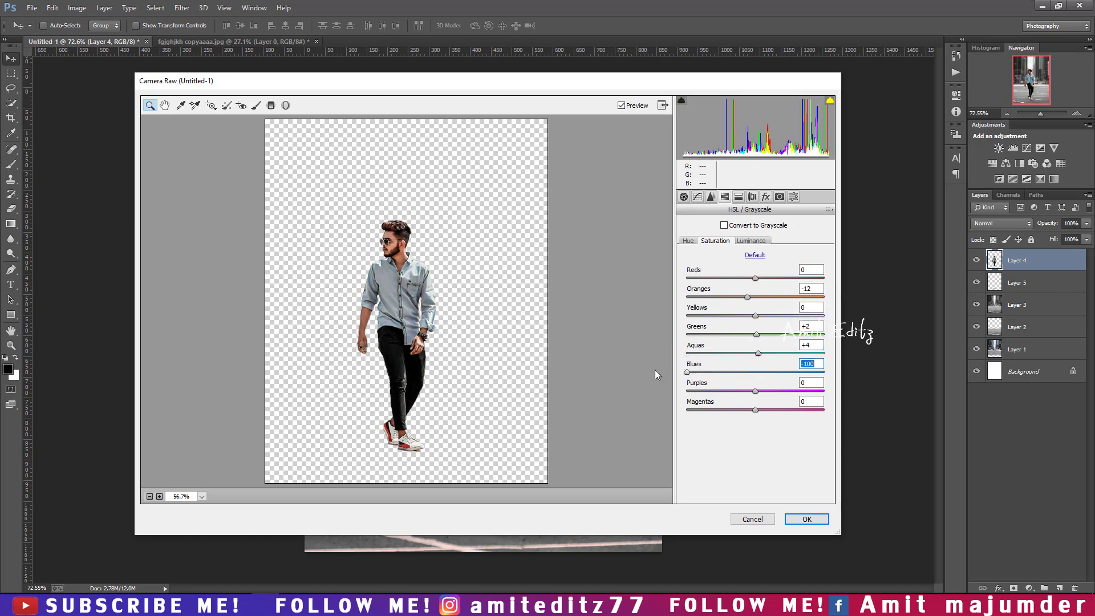
drag(686, 371, 757, 372)
click(806, 519)
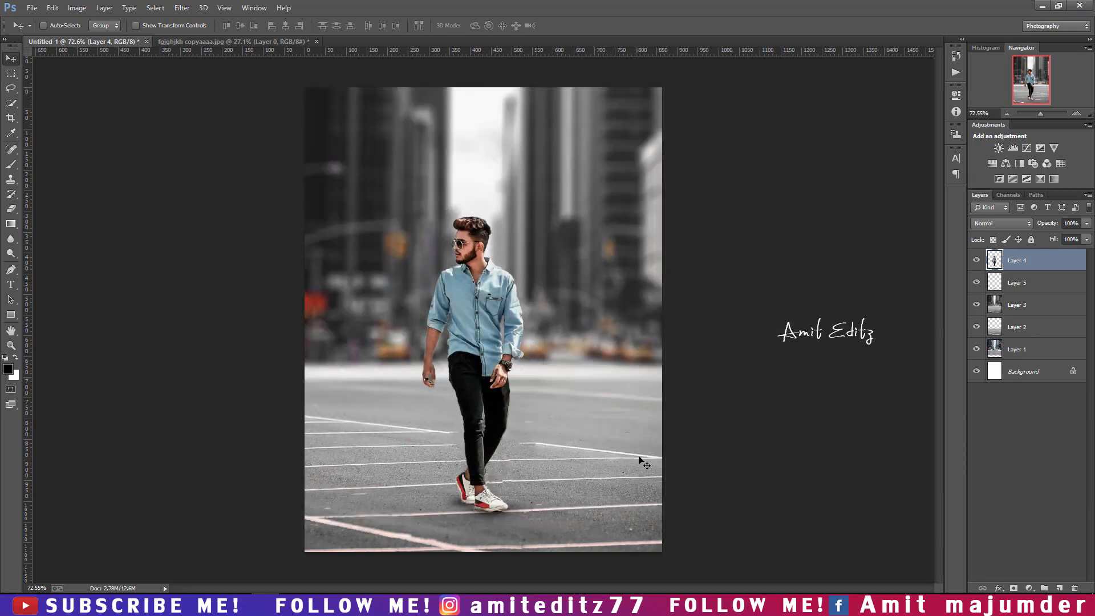
Select Layers 4 and 5 together and rotate them by about 0.93°
scroll(509, 362, up, 2)
scroll(509, 362, up, 2)
scroll(510, 362, up, 2)
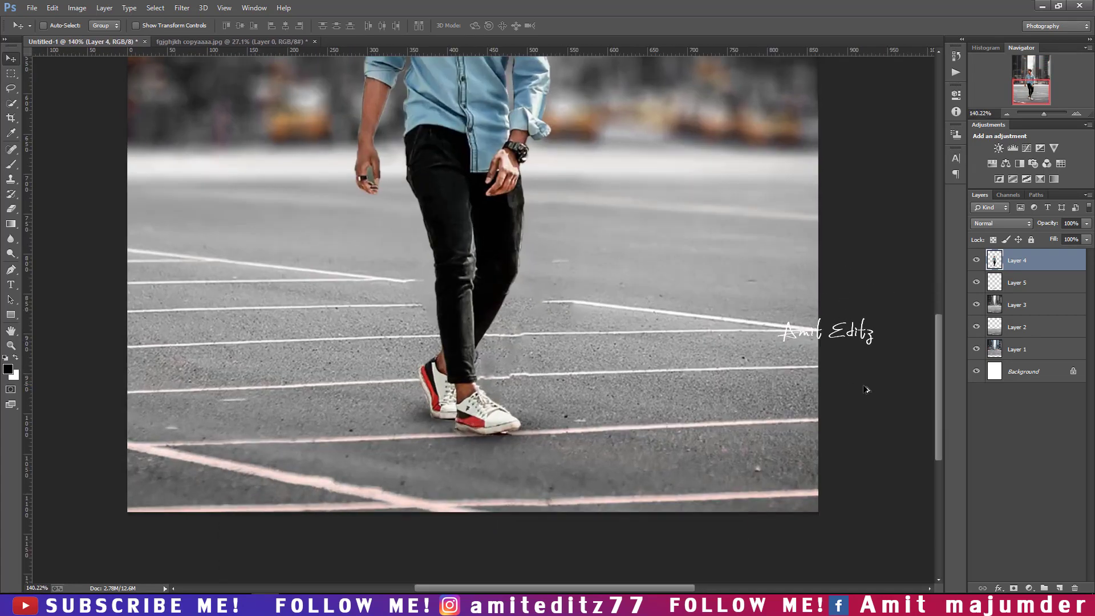
scroll(867, 389, down, 2)
ctrl+click(1028, 283)
scroll(638, 337, down, 2)
scroll(639, 336, down, 1)
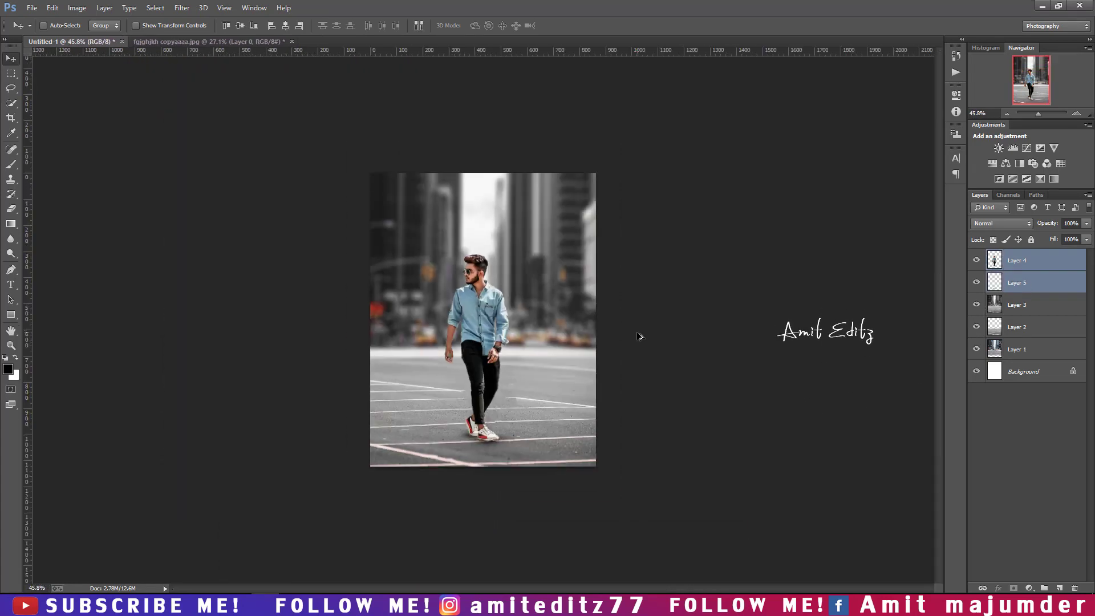
key(ctrl+t)
drag(635, 383, 637, 390)
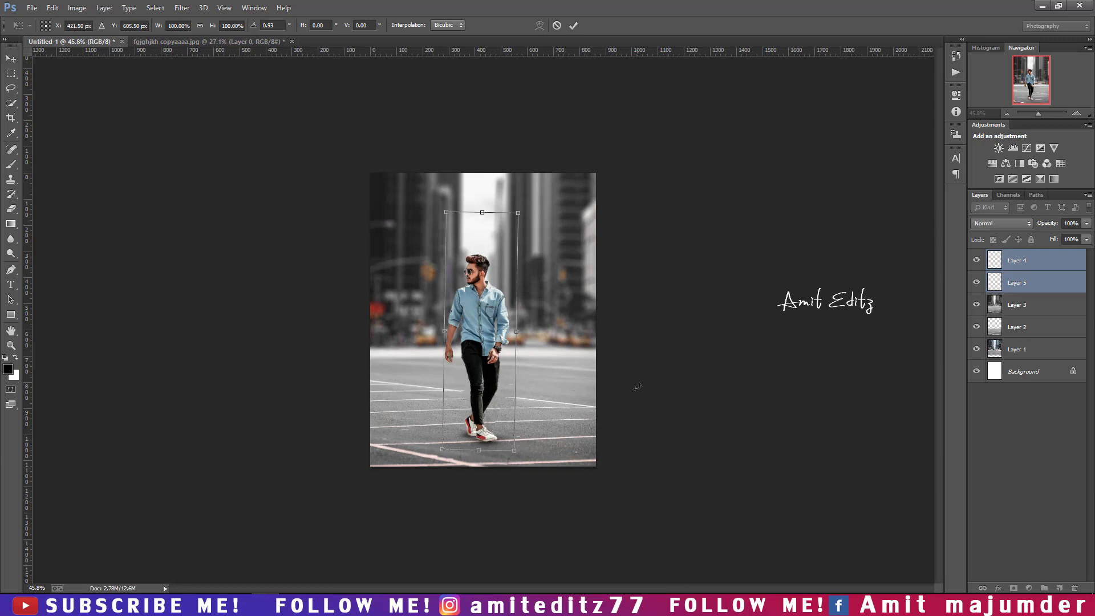
key(Return)
Set up a small Smudge brush of about 26 px on Layer 4 for the hair edge
scroll(519, 406, up, 1)
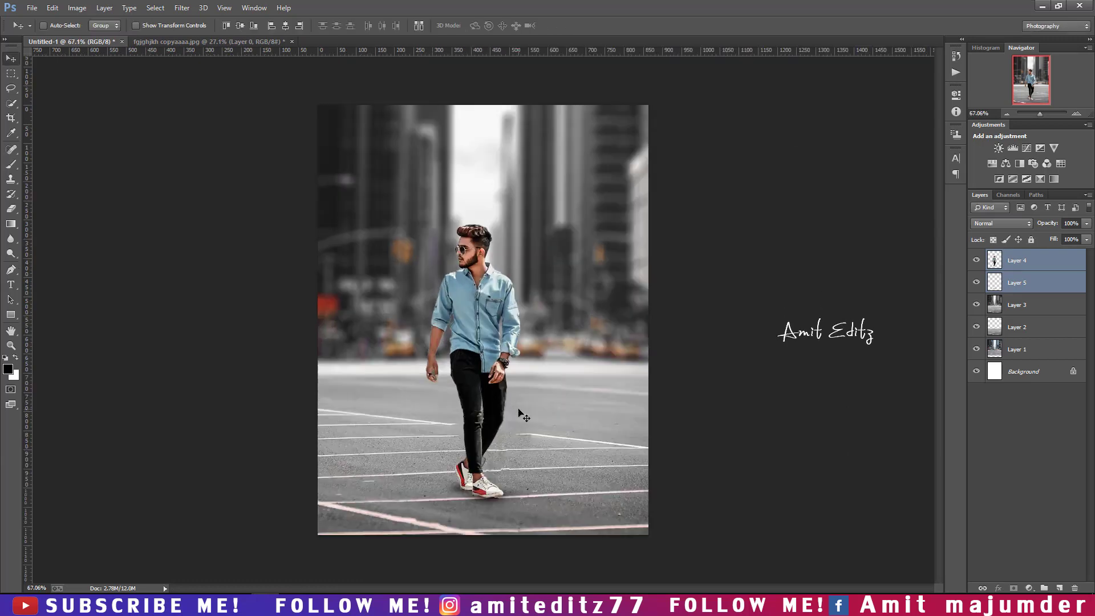
scroll(472, 193, up, 1)
scroll(472, 189, up, 2)
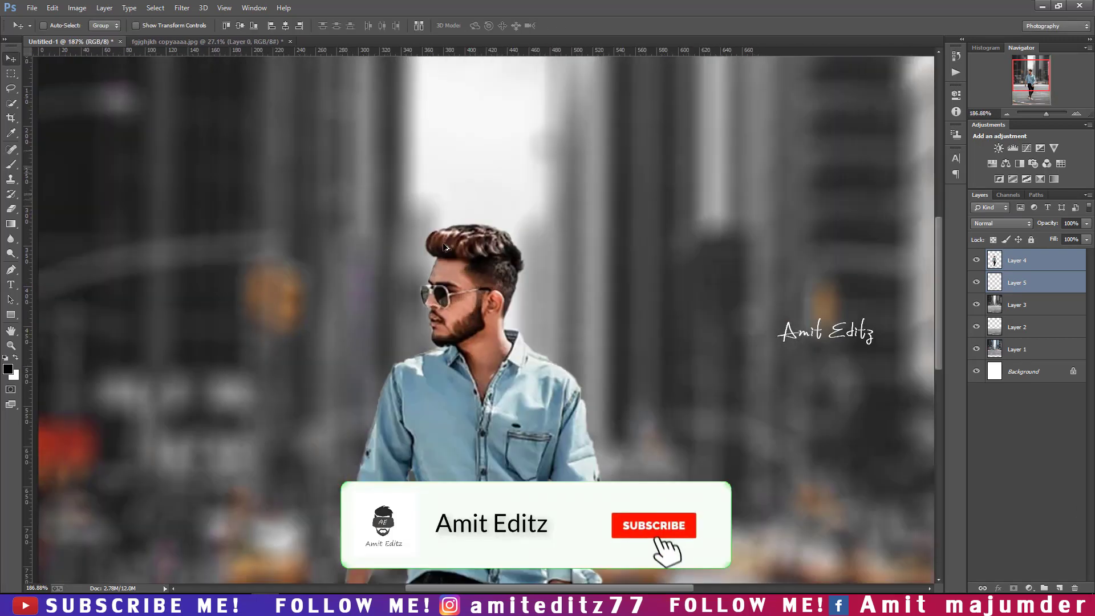
scroll(472, 189, up, 2)
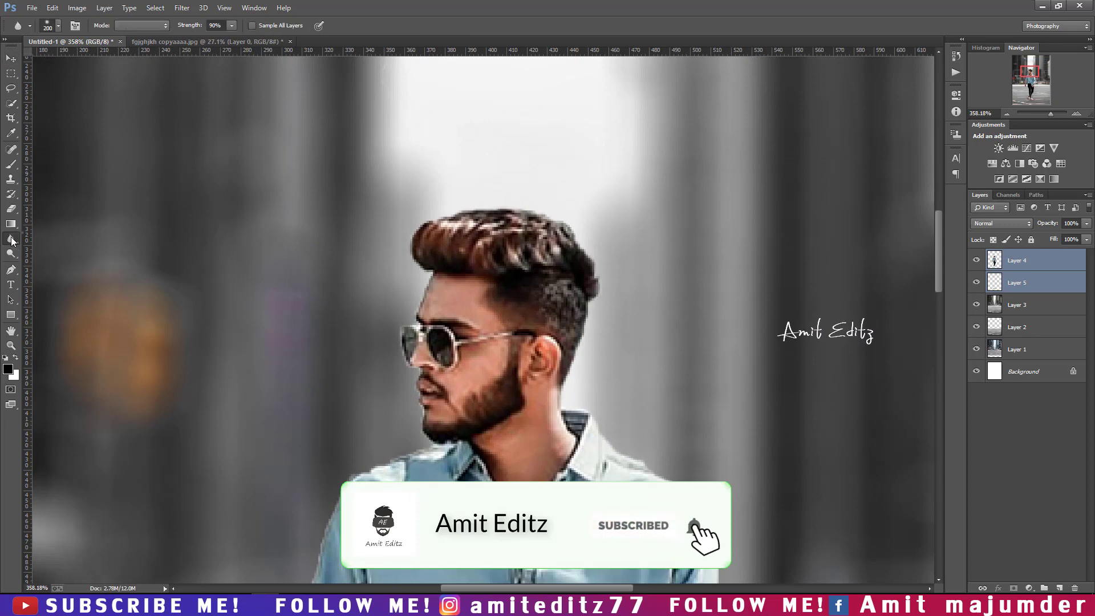
drag(11, 240, 52, 262)
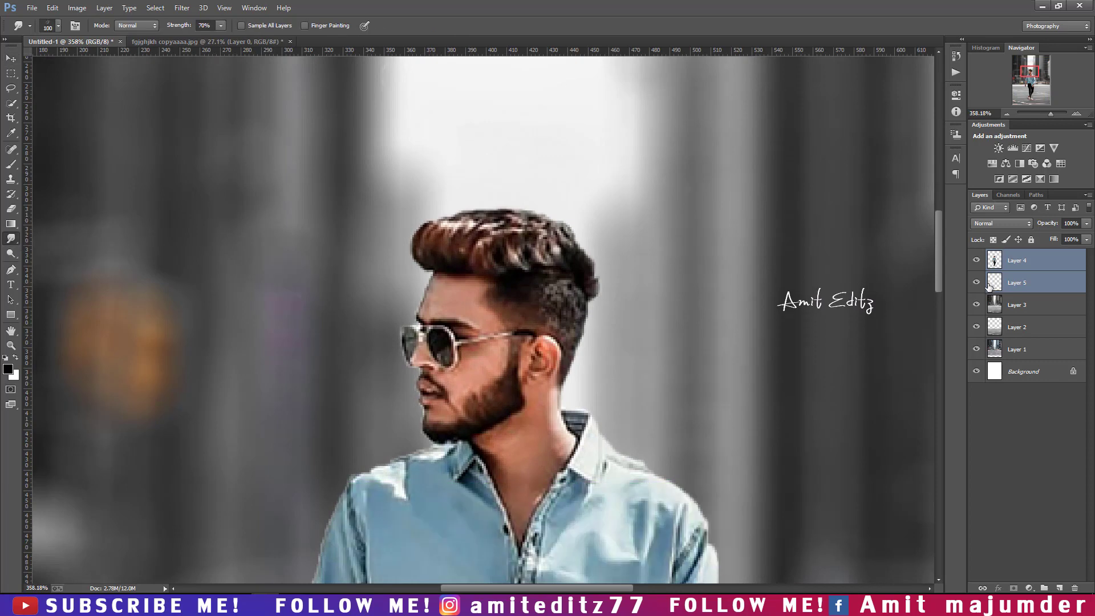
click(1017, 260)
right_click(453, 260)
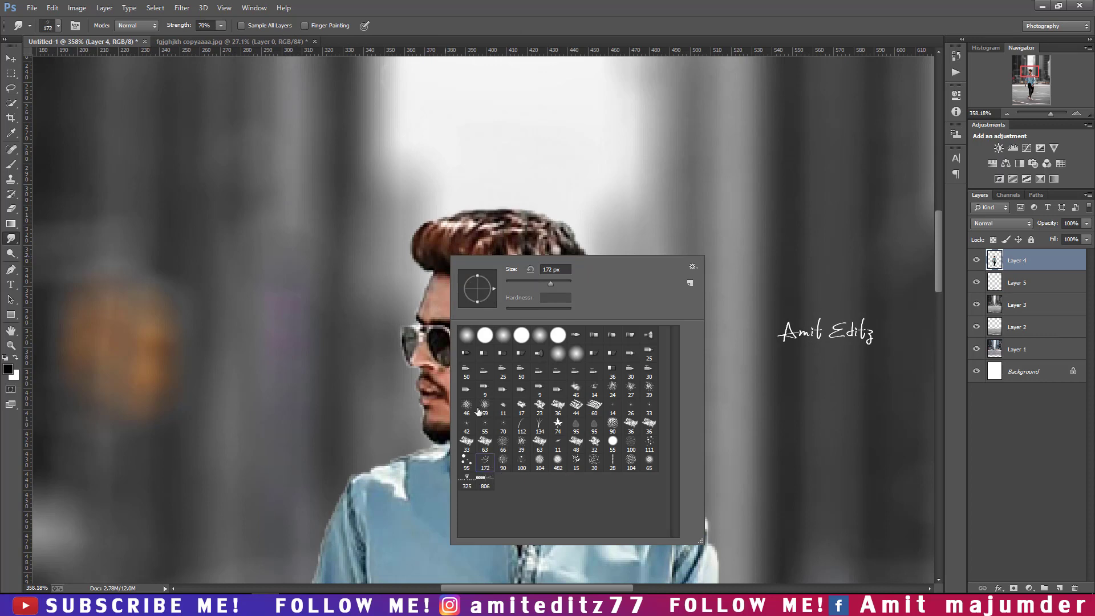
drag(399, 221, 243, 221)
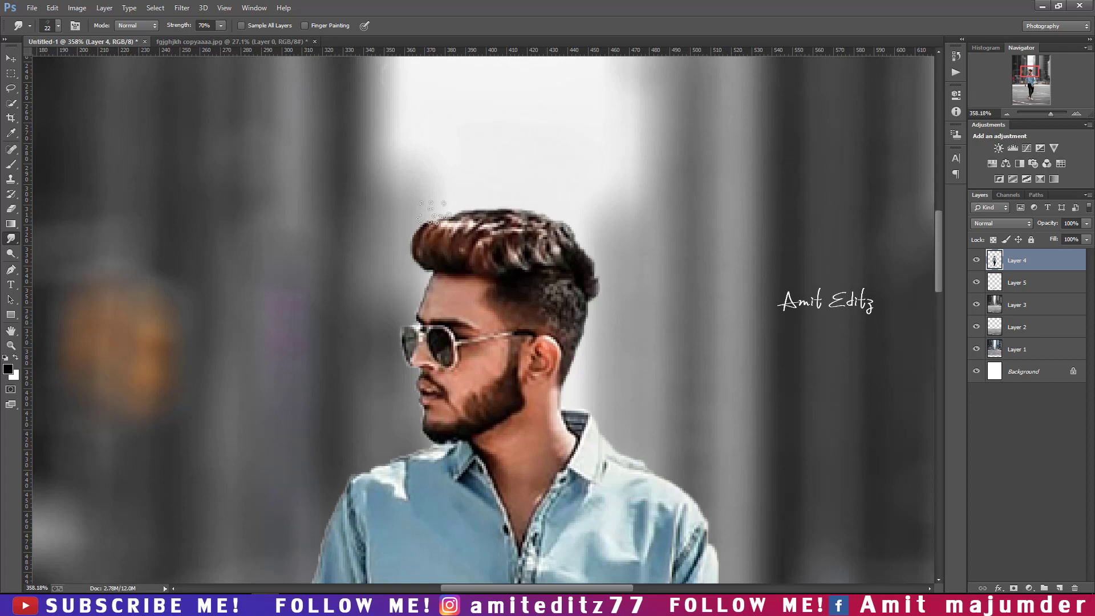
drag(462, 249, 457, 247)
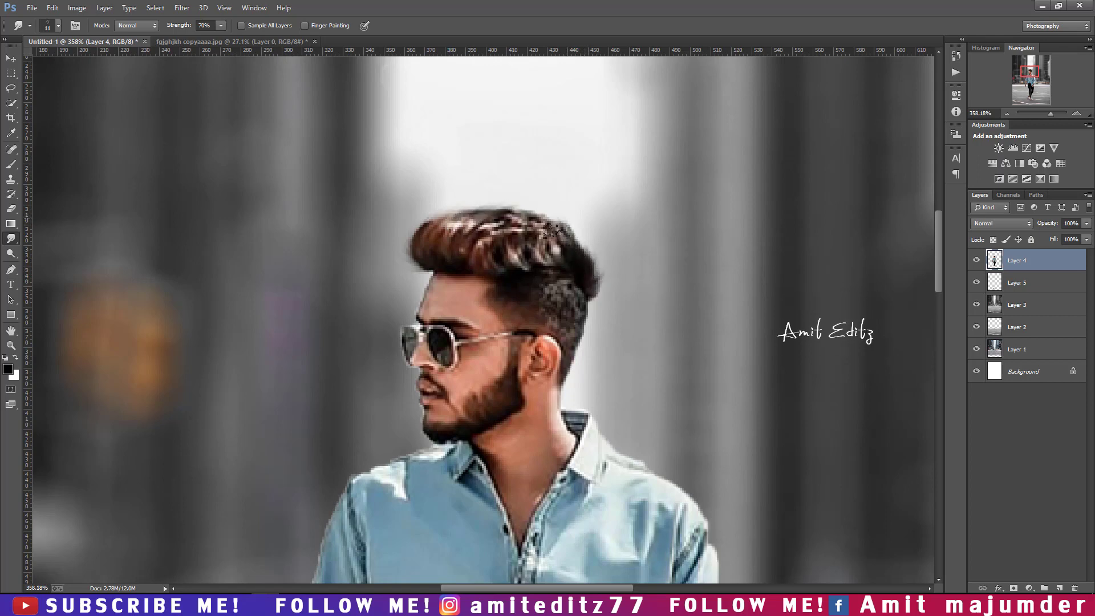
Trace the grey object in the man's left hand with the Pen tool and make it a selection
scroll(140, 206, down, 2)
scroll(453, 267, down, 3)
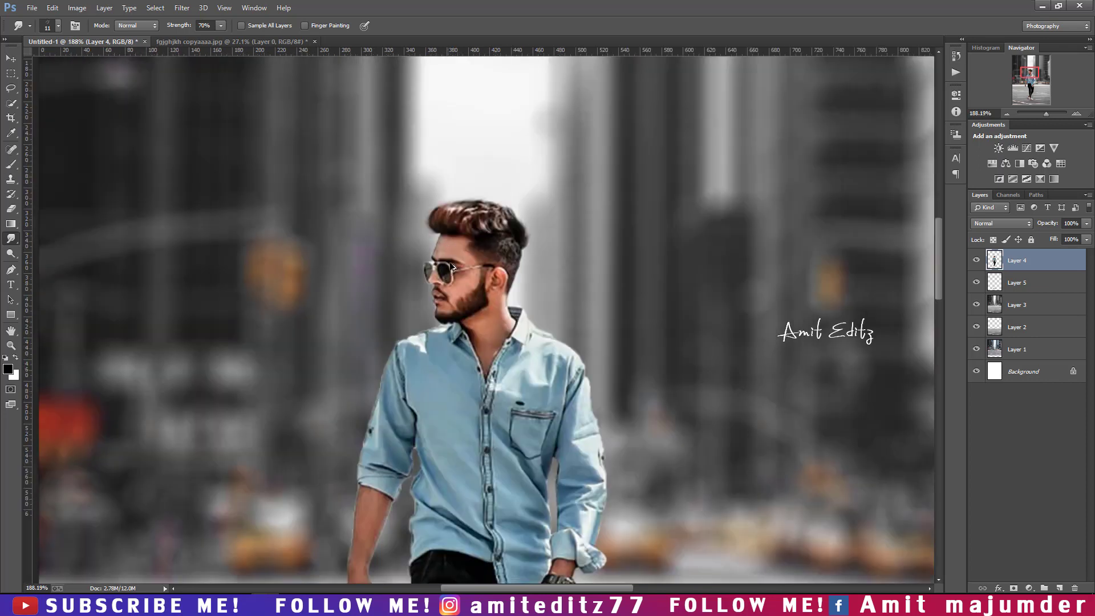
scroll(454, 267, down, 3)
scroll(426, 409, up, 2)
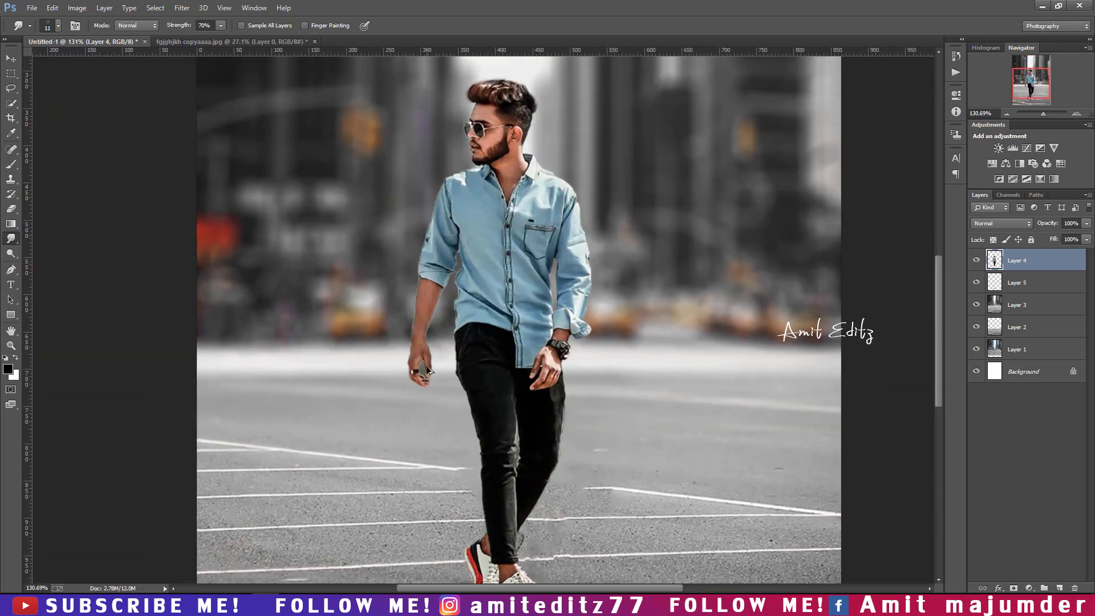
scroll(426, 410, up, 2)
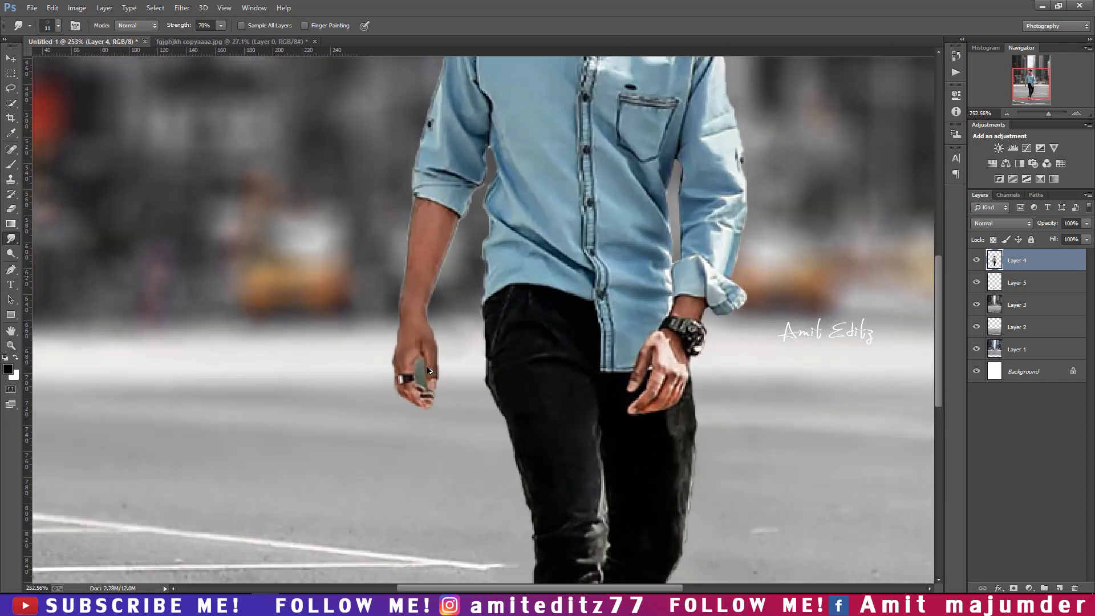
click(11, 270)
scroll(422, 411, up, 1)
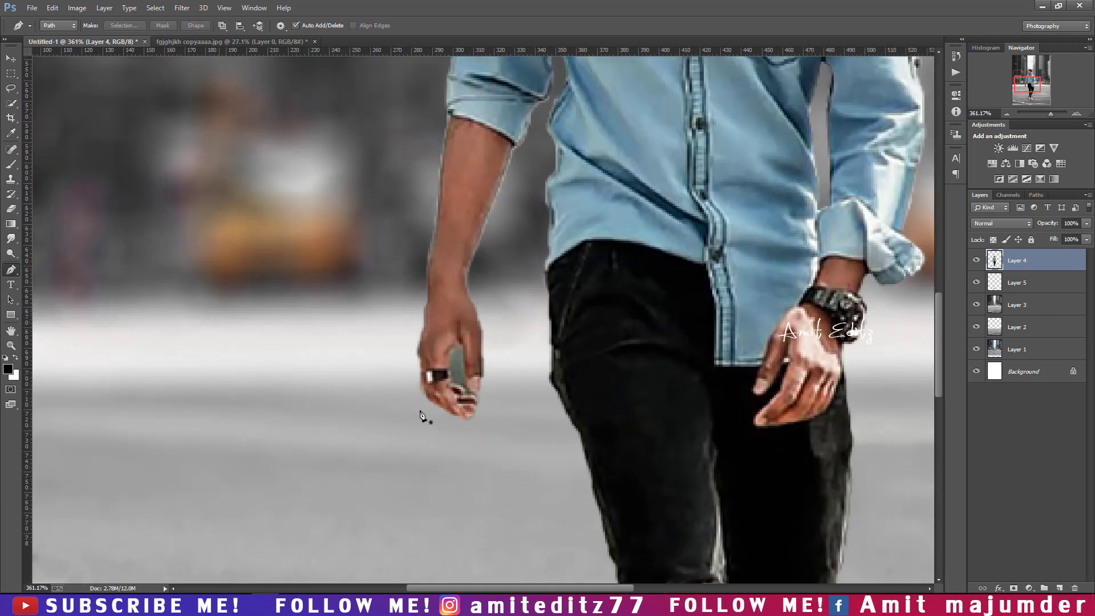
click(464, 390)
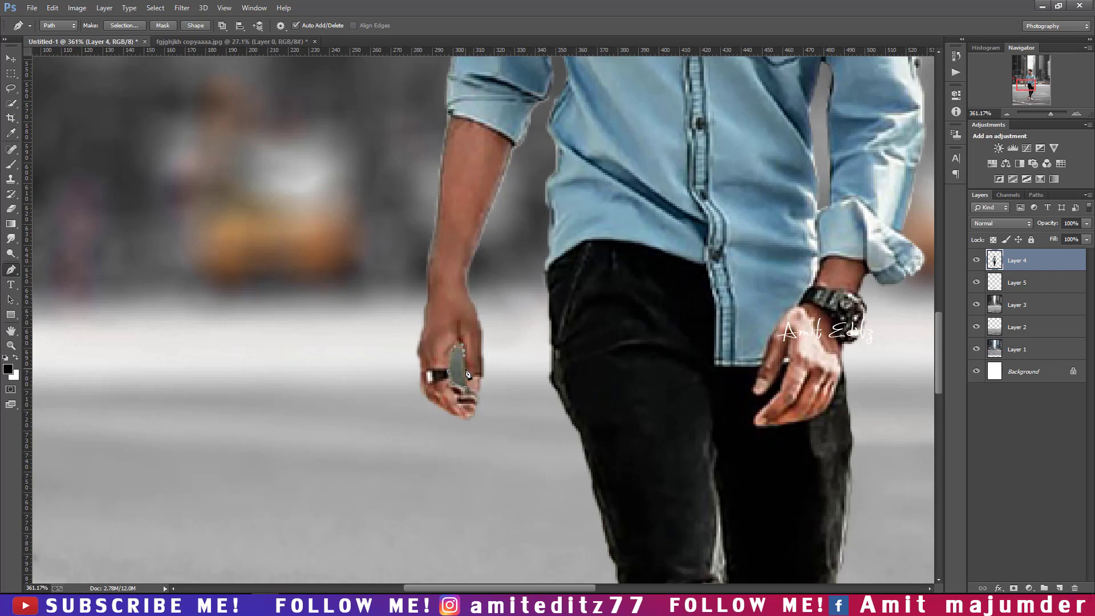
right_click(457, 369)
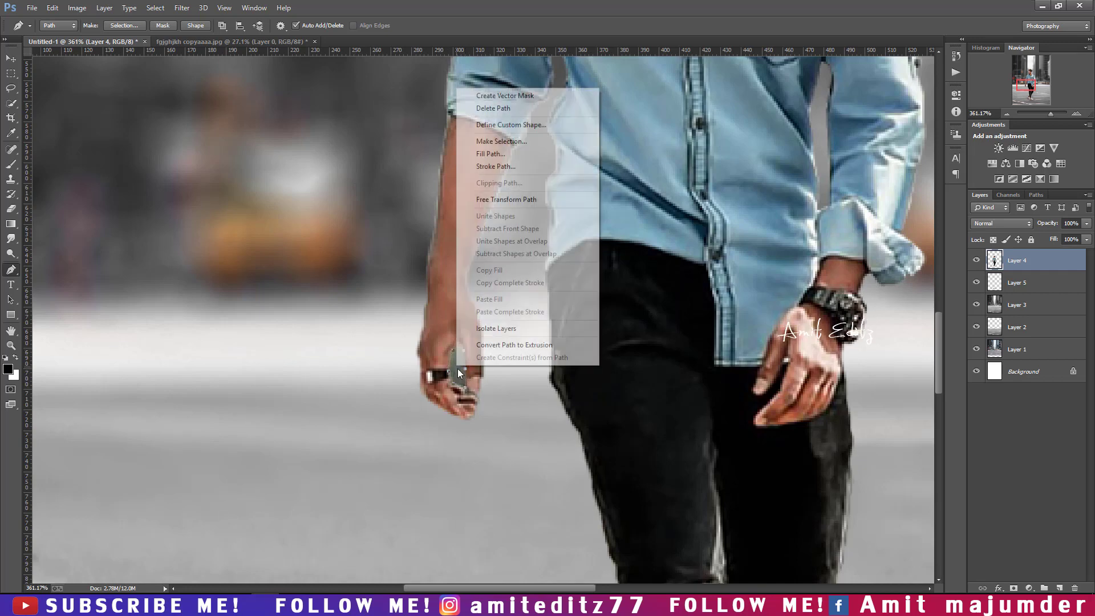
click(508, 142)
key(Return)
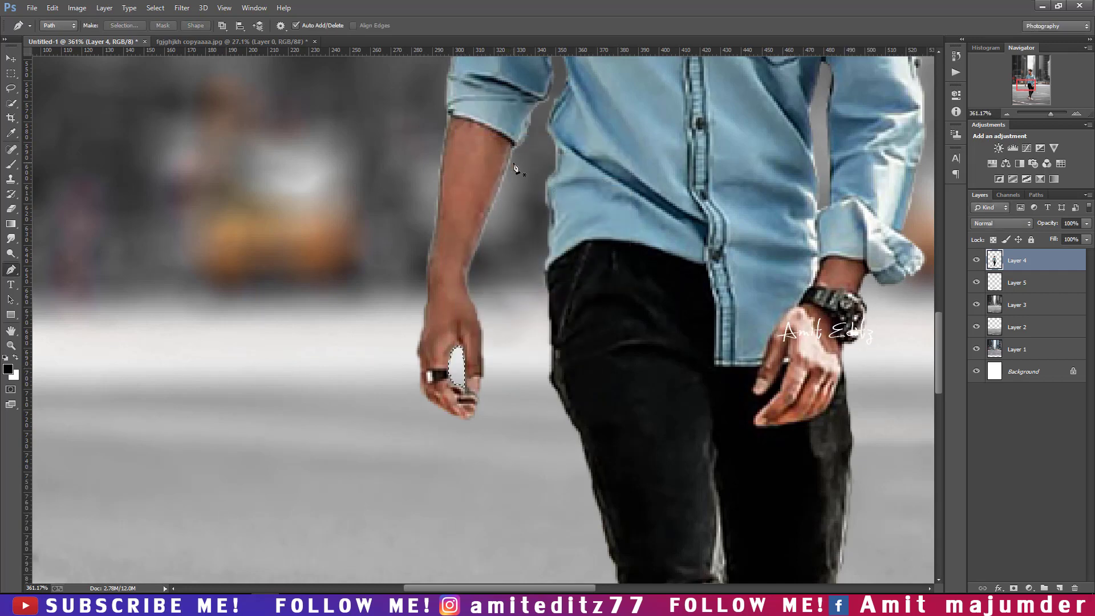
Zoom in and out around the man's hand to review the new selection
scroll(536, 194, down, 3)
scroll(576, 273, down, 2)
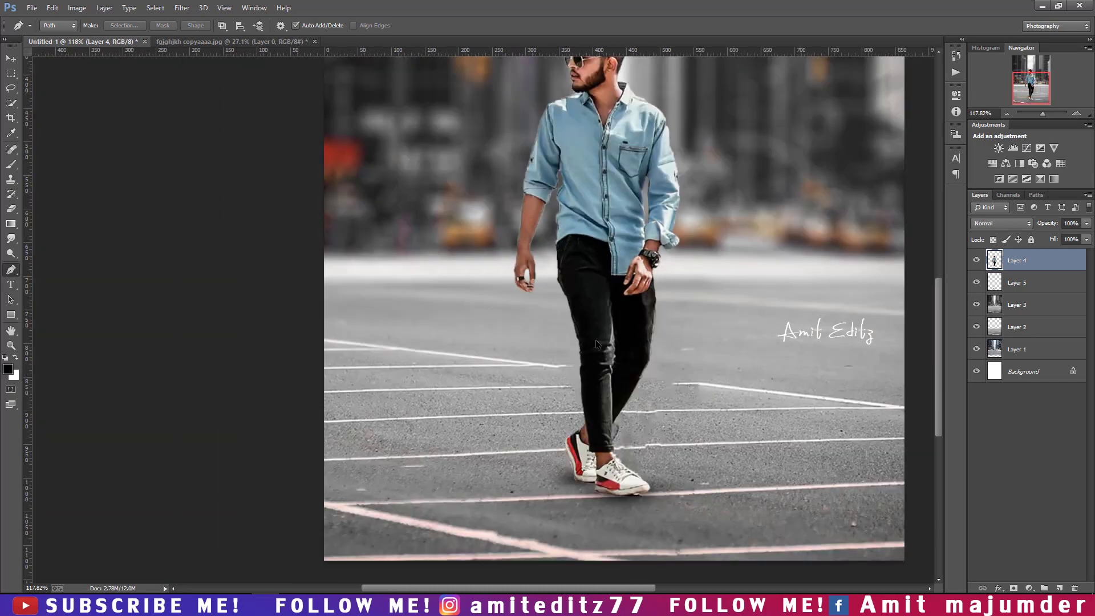
scroll(605, 376, down, 2)
scroll(611, 402, up, 1)
scroll(598, 426, up, 2)
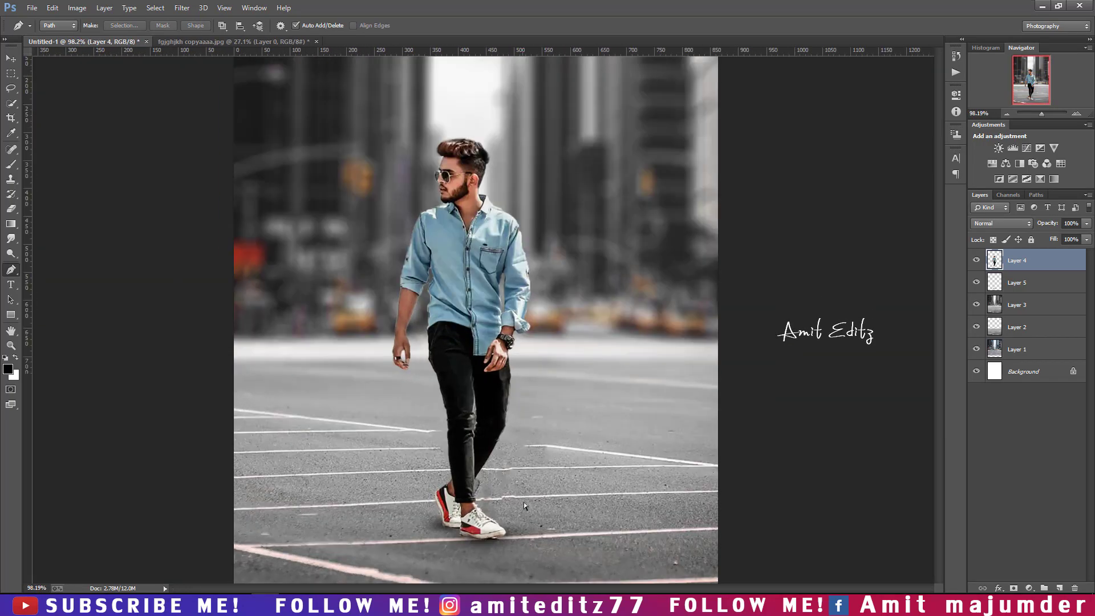
scroll(524, 490, up, 2)
scroll(509, 450, up, 3)
scroll(509, 450, down, 2)
scroll(512, 452, down, 2)
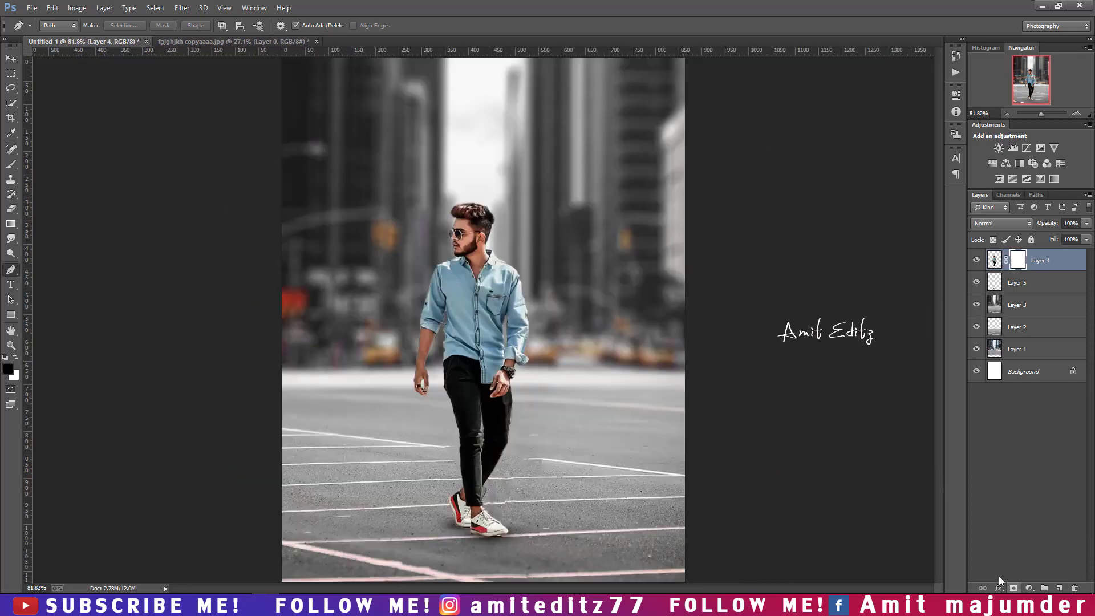
Make white the foreground colour and give the Brush a fully round tip
scroll(528, 479, up, 3)
key(x)
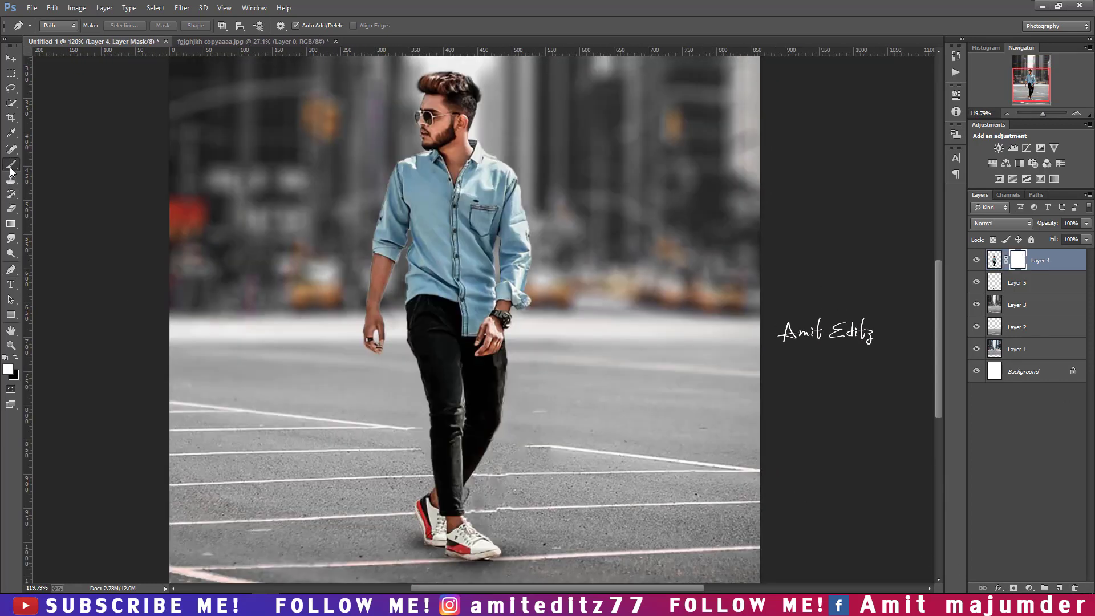
click(10, 167)
right_click(498, 276)
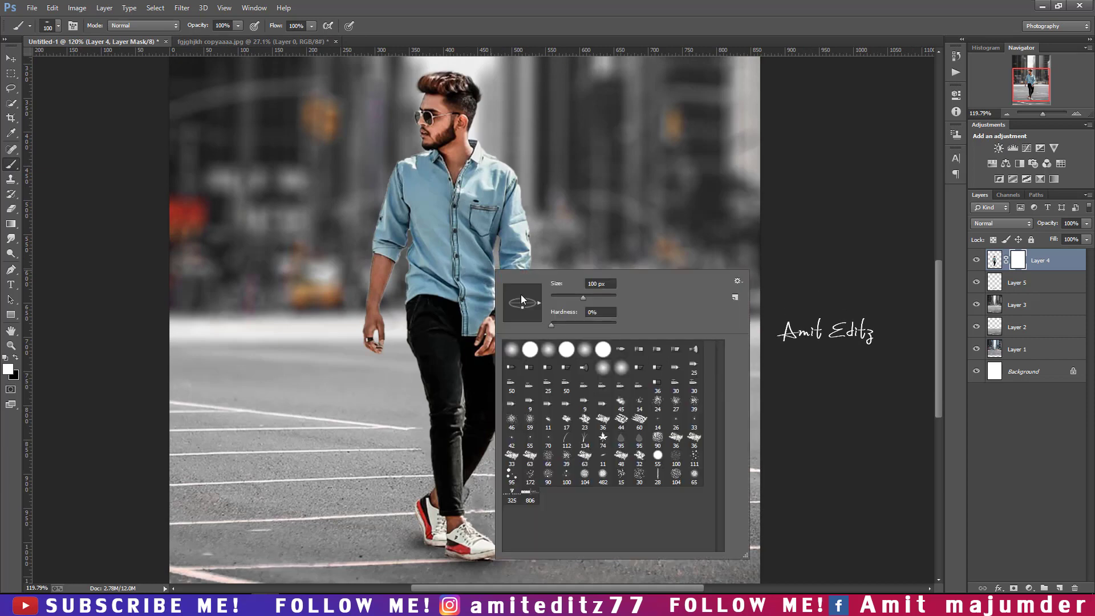
drag(526, 305, 542, 303)
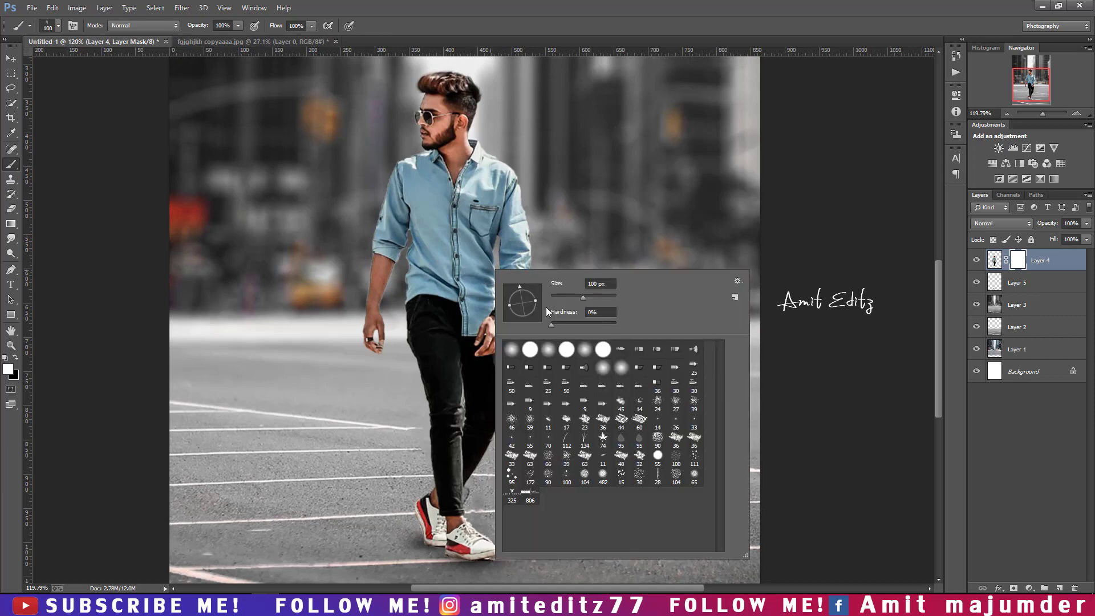
click(394, 293)
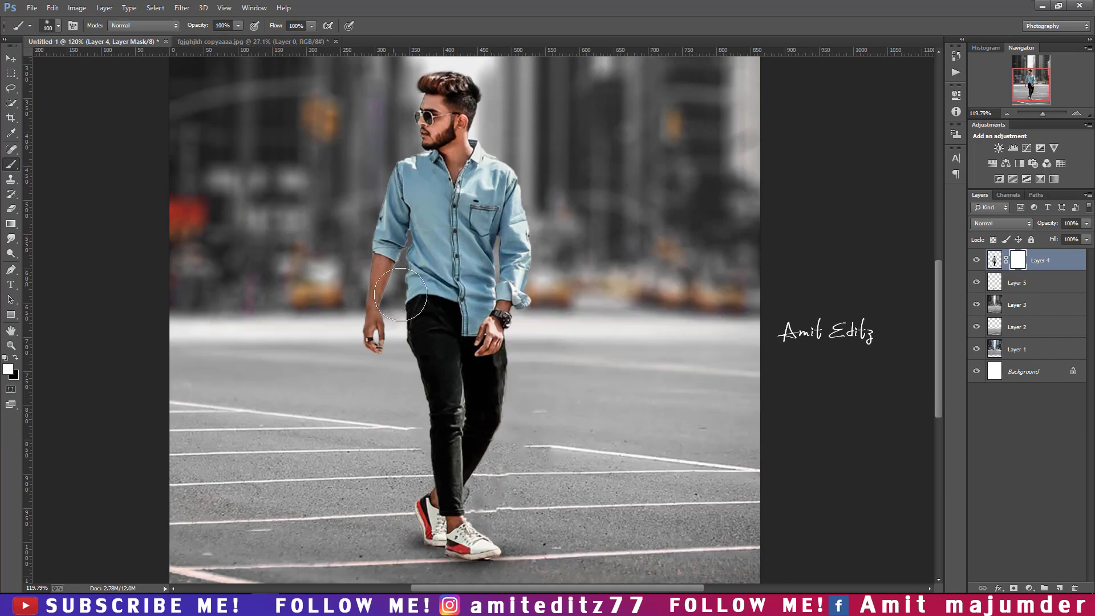
At 66% brush opacity, paint Layer 4's mask around the shoes, then zoom out to the full image
scroll(435, 339, down, 4)
scroll(436, 388, down, 1)
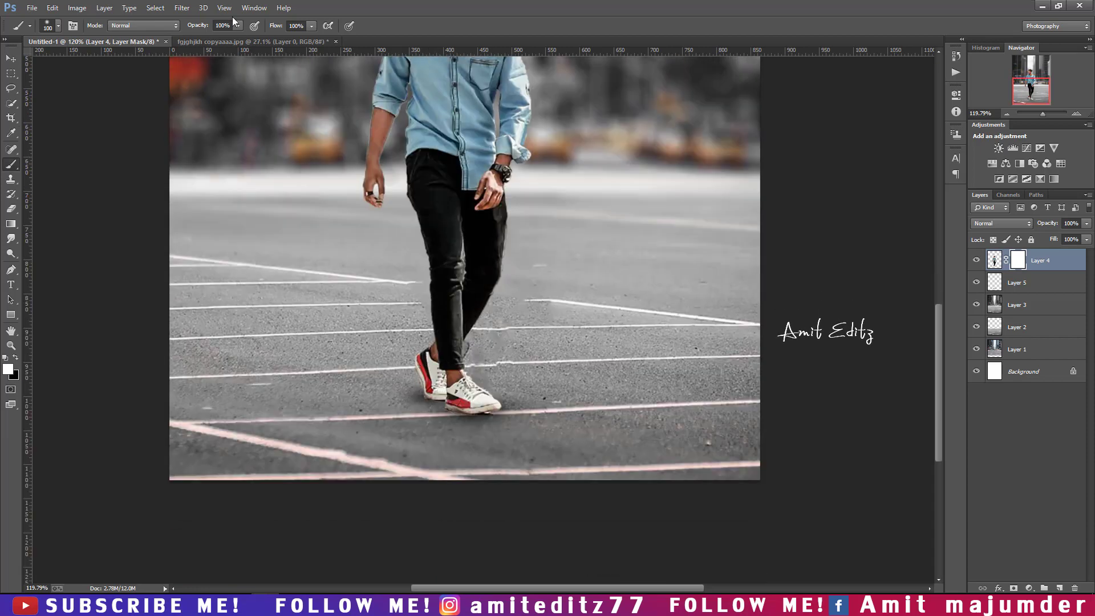
drag(208, 34, 207, 34)
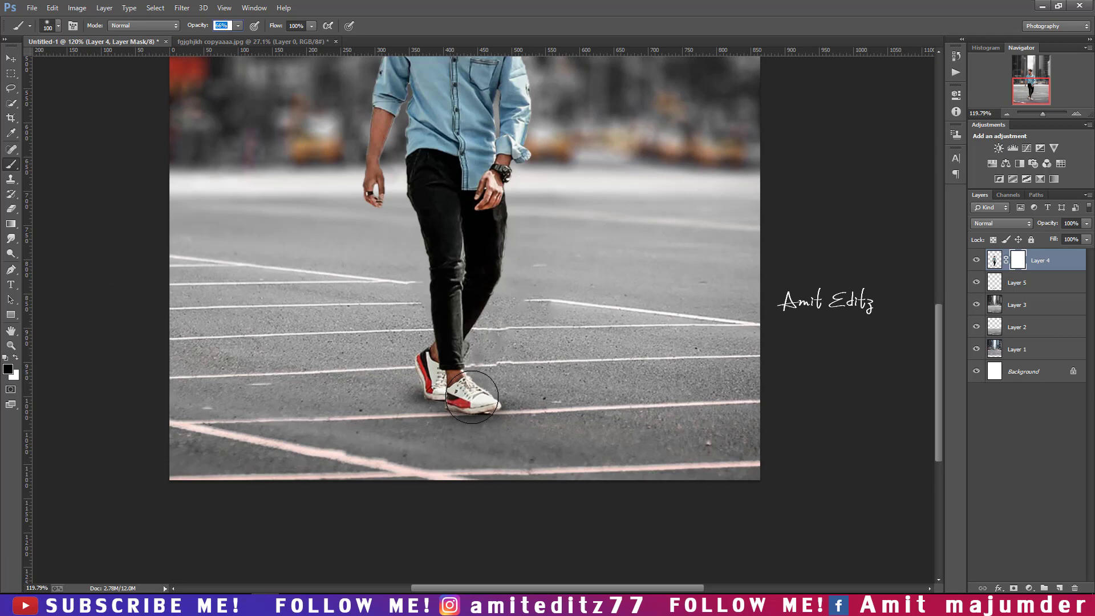
scroll(454, 440, up, 2)
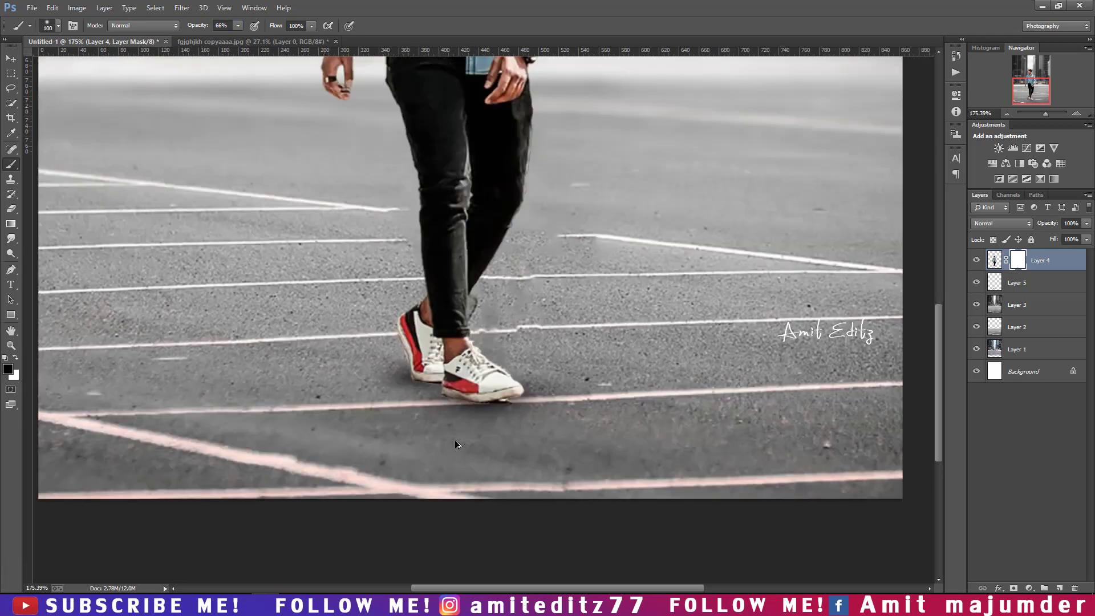
scroll(453, 440, up, 2)
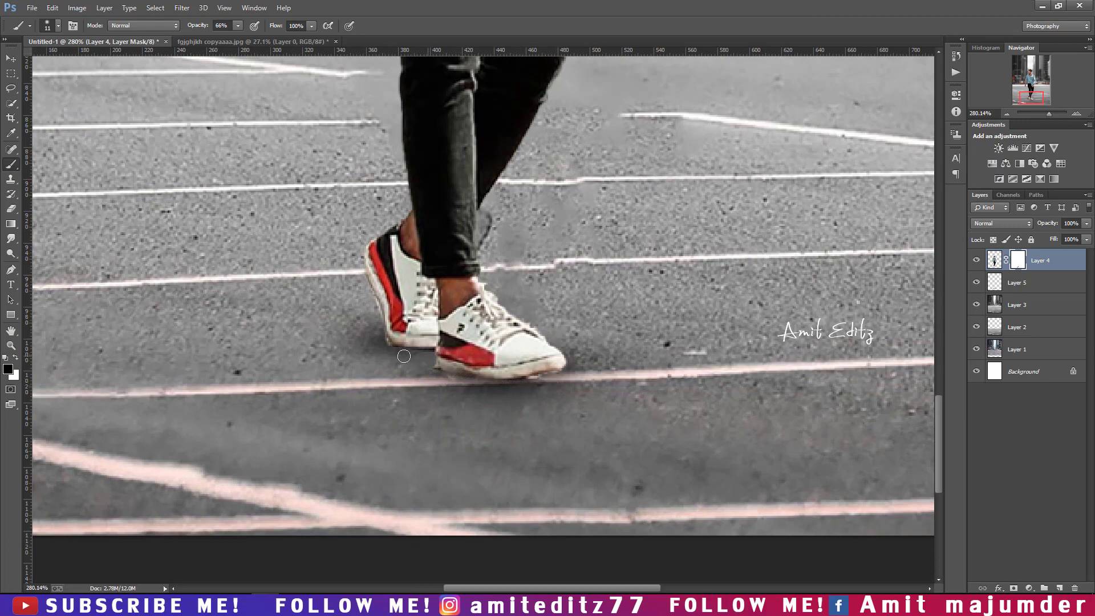
alt+scroll(567, 429, down, 5)
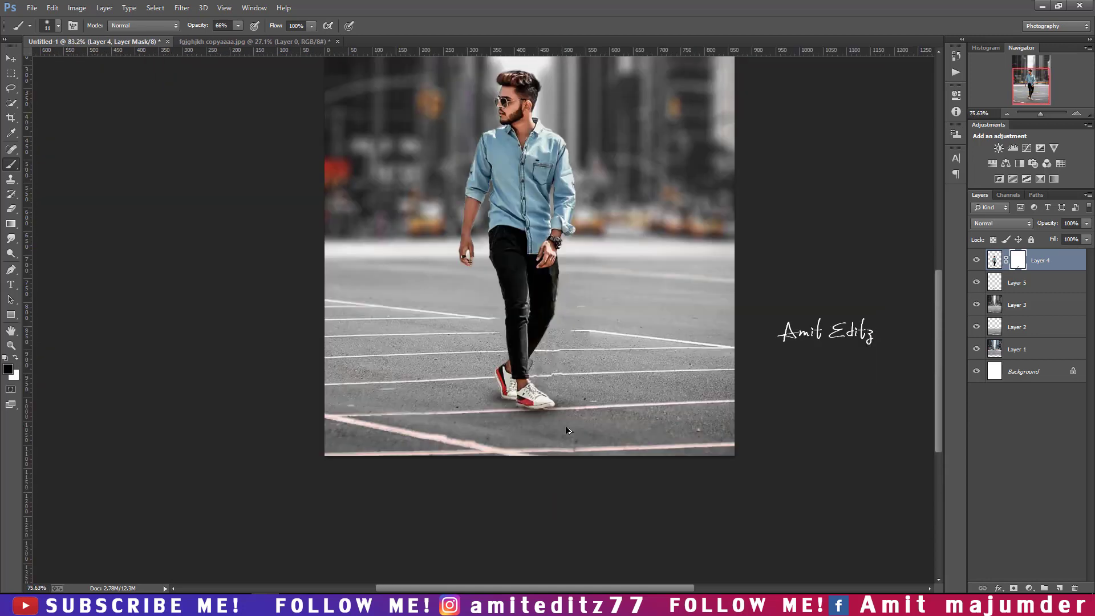
alt+scroll(566, 427, down, 2)
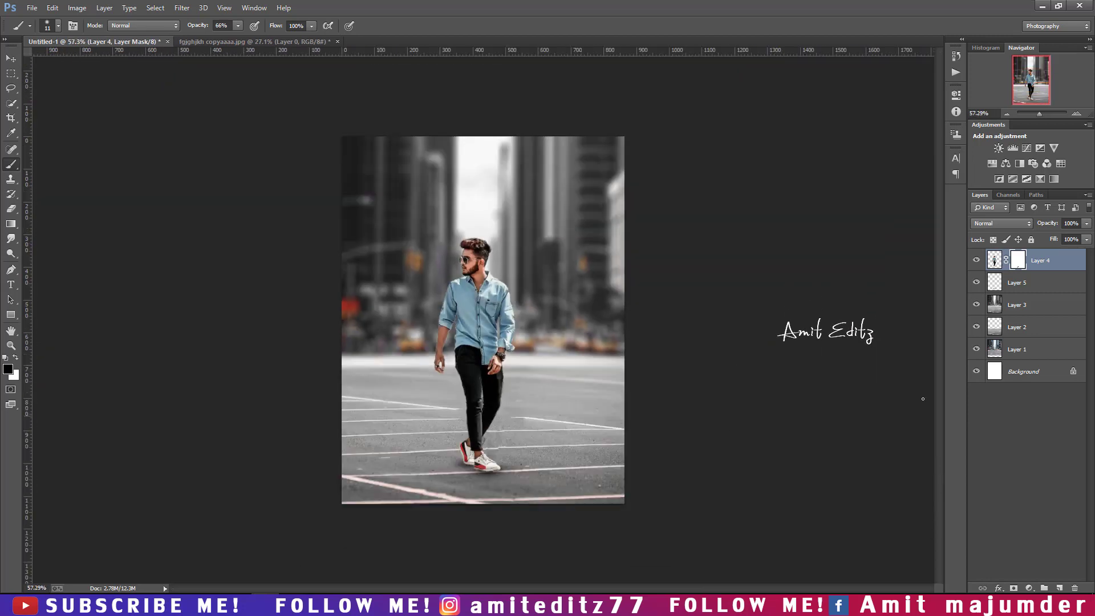
Apply Layer 4's mask, merge all visible layers into a new Layer 6, and commit a crop
right_click(1018, 261)
click(1015, 291)
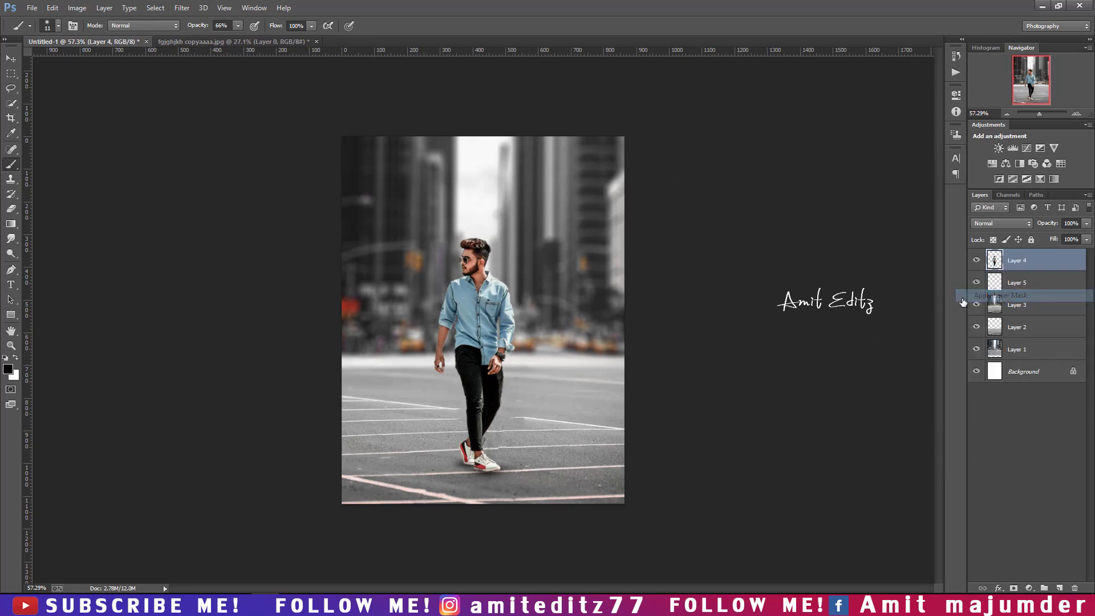
key(ctrl+alt+shift+e)
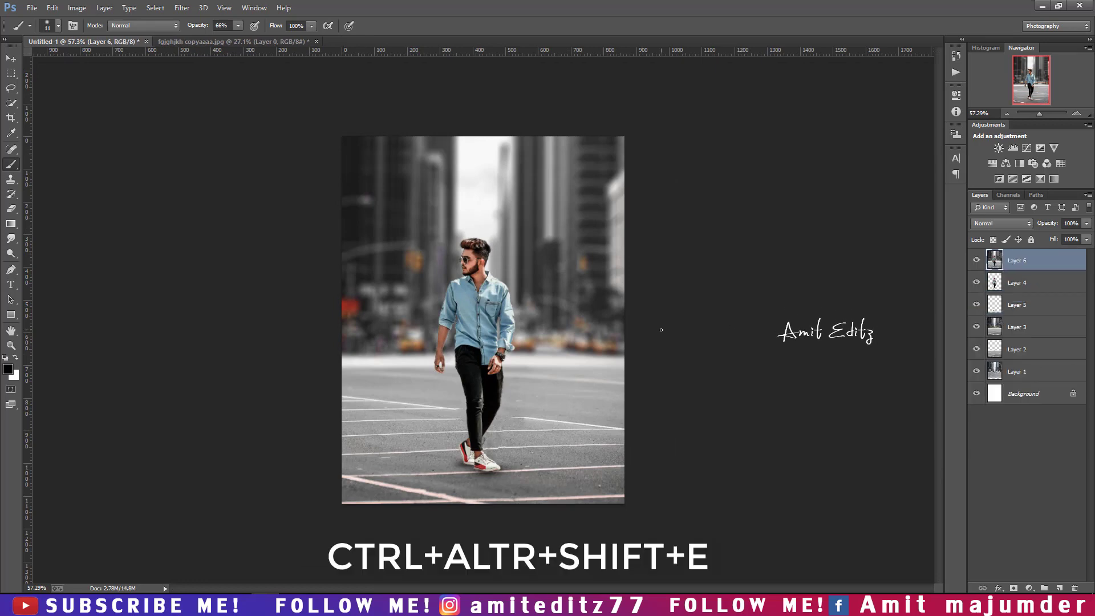
key(c)
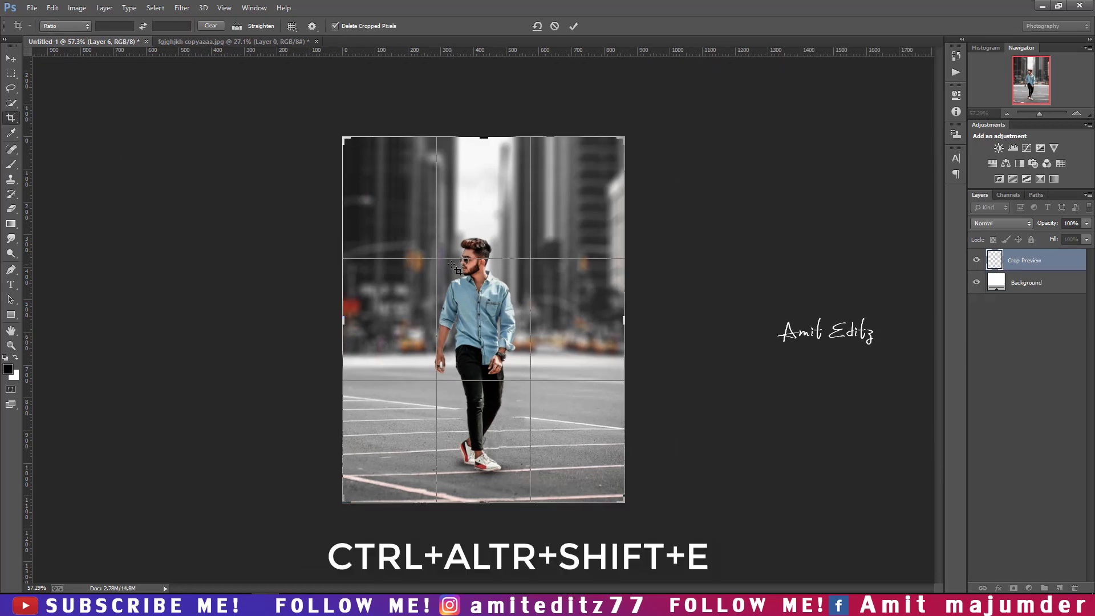
key(Return)
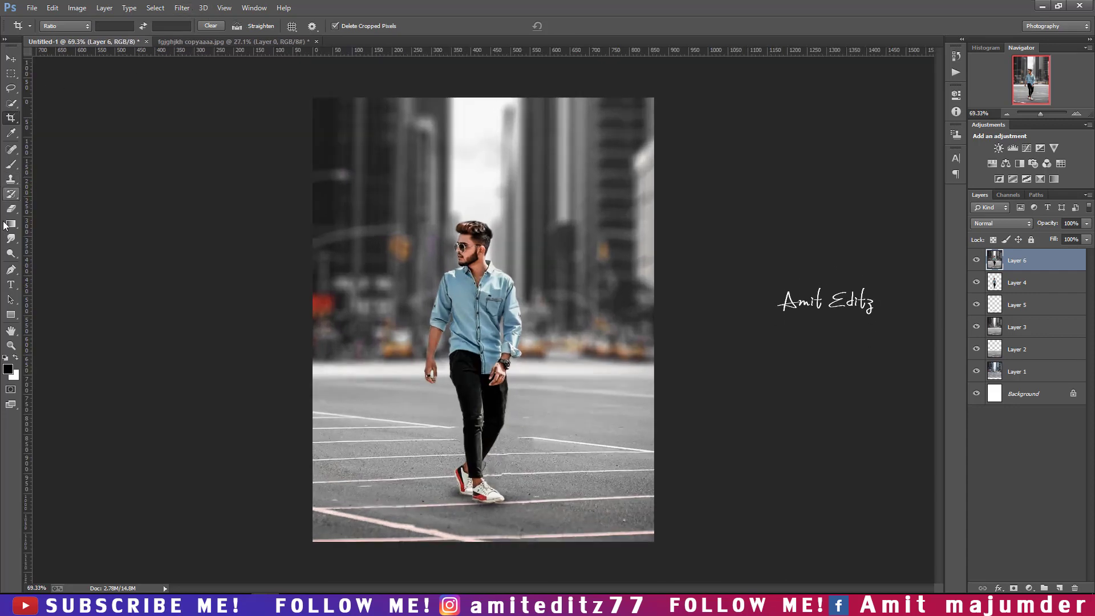
Select the Smudge tool and bring up its brush size and preset choices
click(10, 253)
click(11, 238)
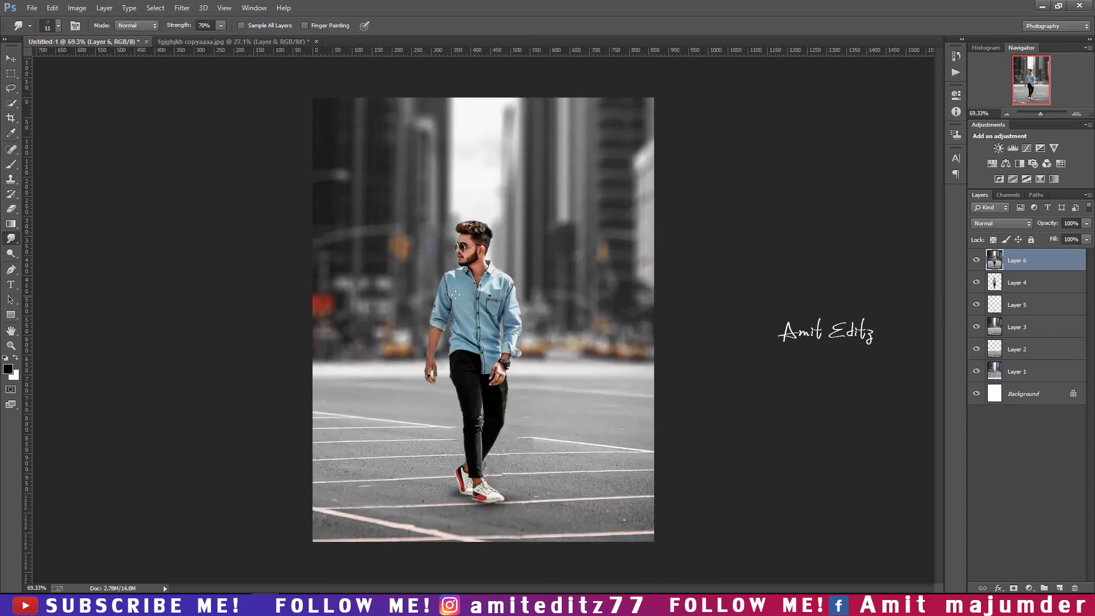
right_click(458, 289)
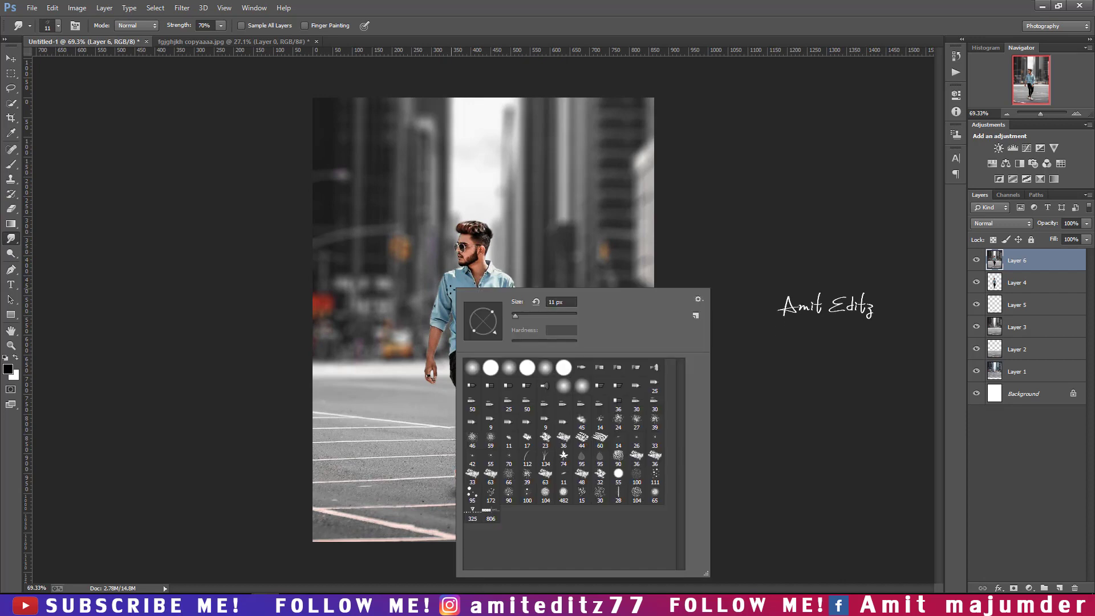
Set up the 65 px smudge brush at a smaller size with 10% strength
double_click(655, 492)
scroll(465, 234, up, 5)
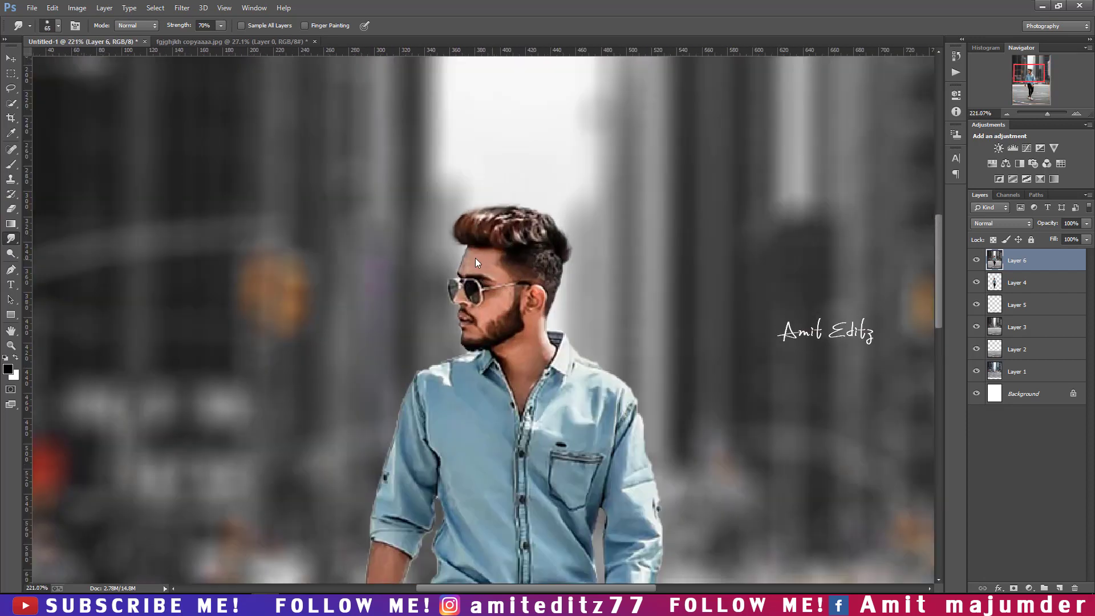
key(bracketleft)
key(bracketleft)
key(bracketleft)
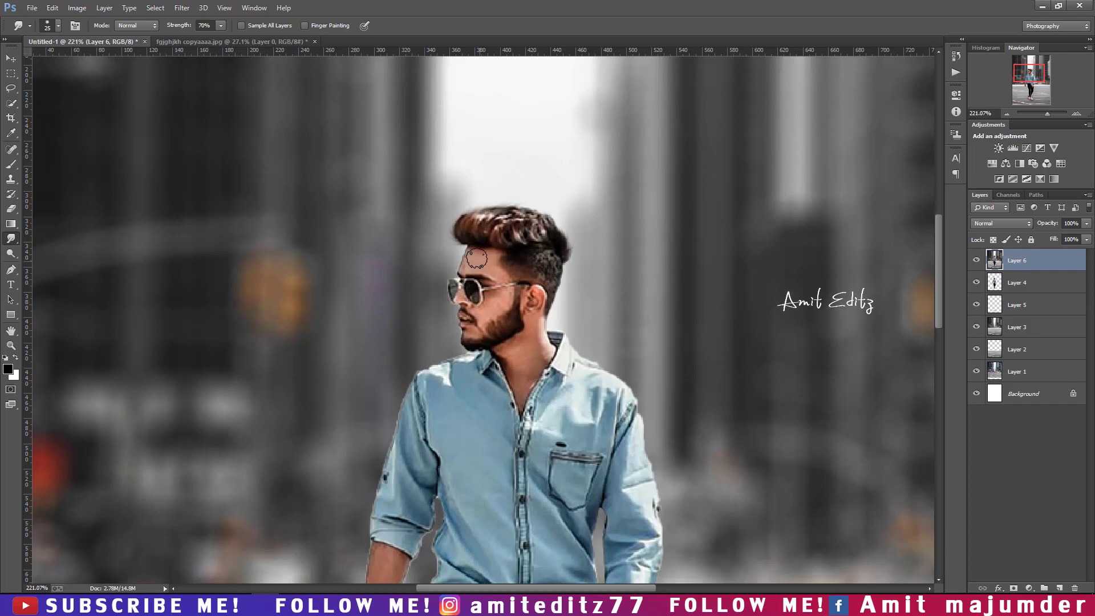
key(bracketleft)
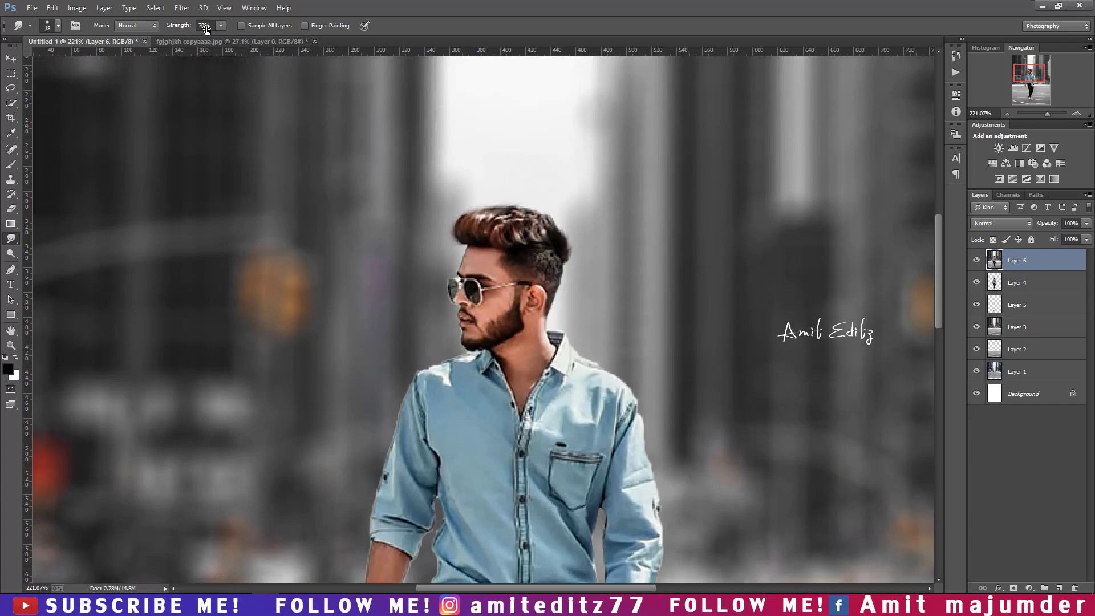
text(10)
key(Return)
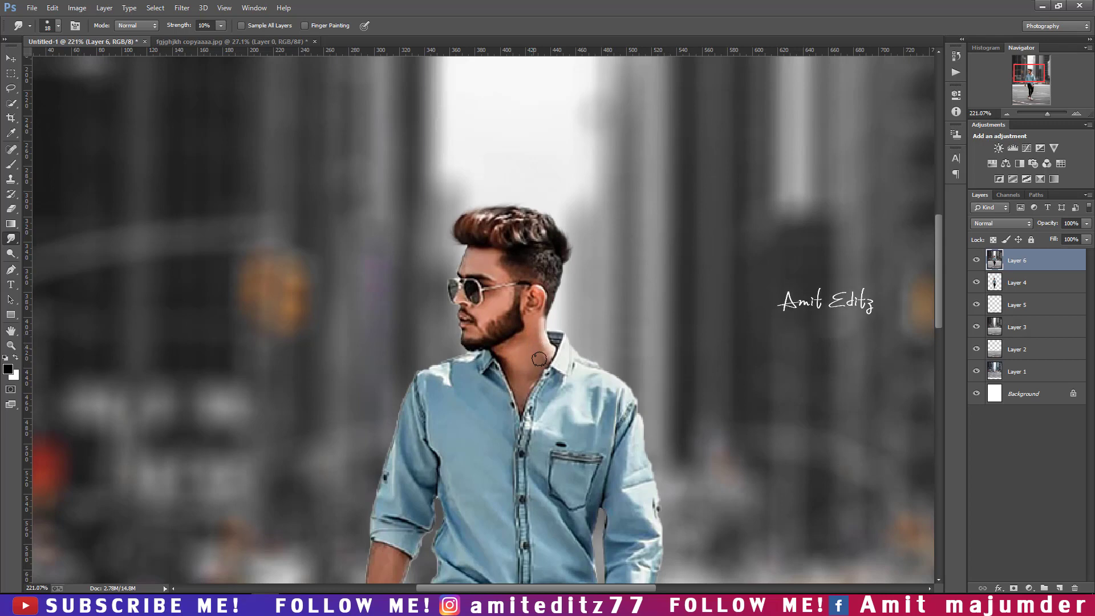
Smudge the man's hair, neck and arm edges into the blurred street
scroll(461, 463, down, 1)
scroll(460, 464, down, 2)
scroll(460, 463, down, 1)
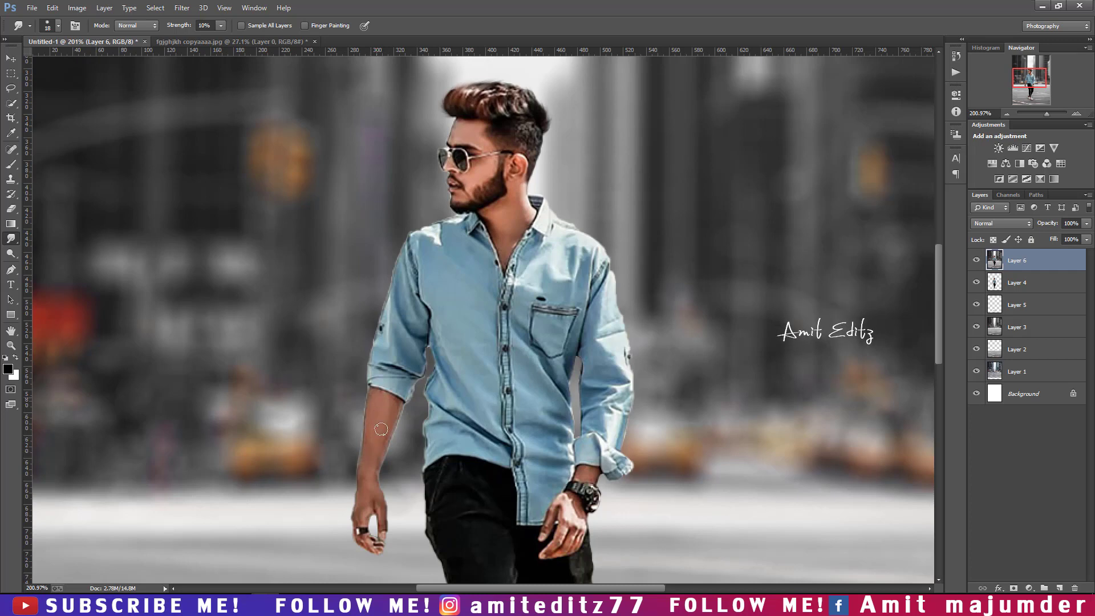
scroll(372, 424, down, 1)
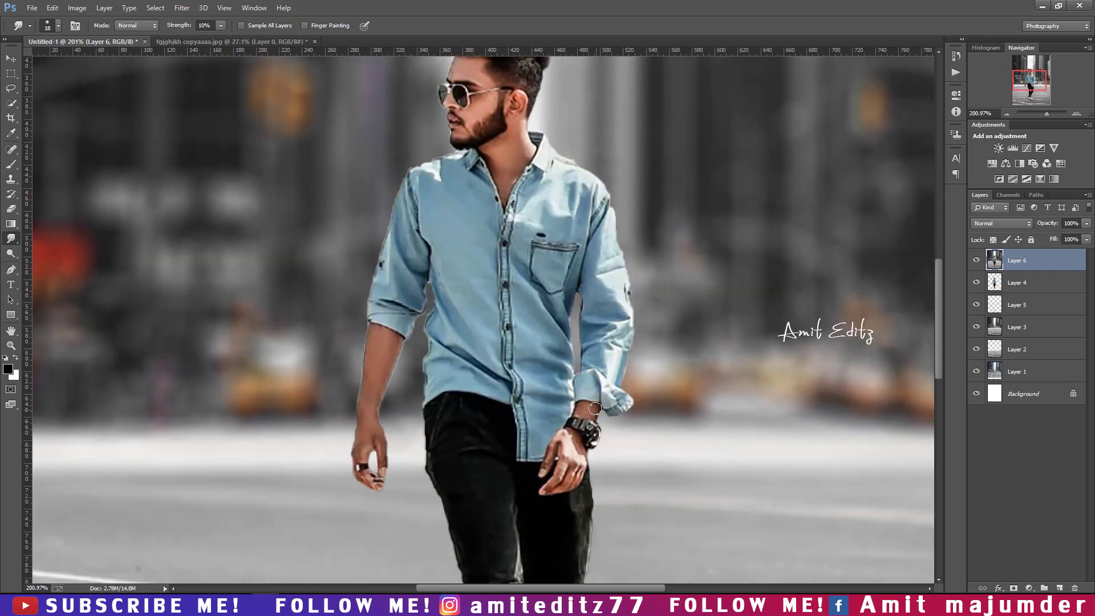
scroll(559, 320, down, 1)
scroll(558, 320, down, 4)
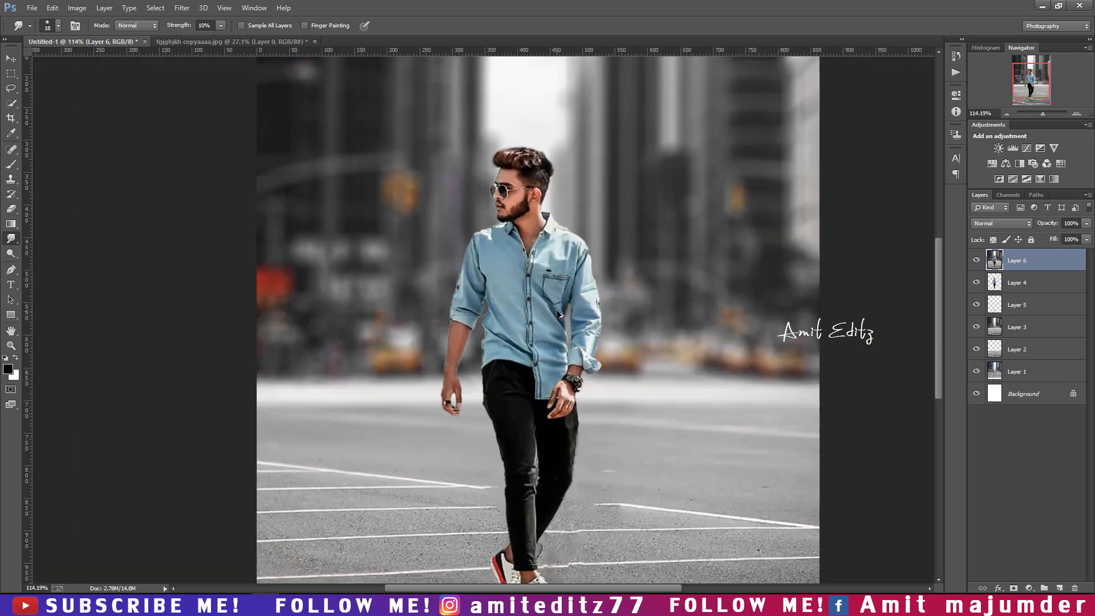
scroll(560, 312, down, 2)
scroll(560, 313, down, 2)
In Camera Raw, boost contrast, lift shadows and blacks, darken whites and add clarity
click(180, 8)
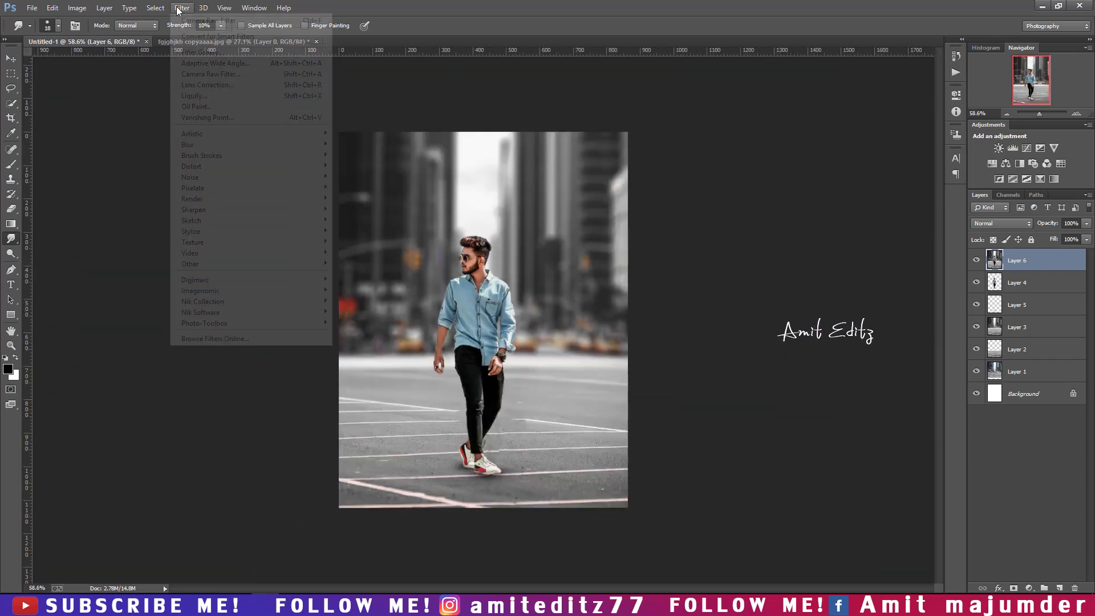
click(215, 74)
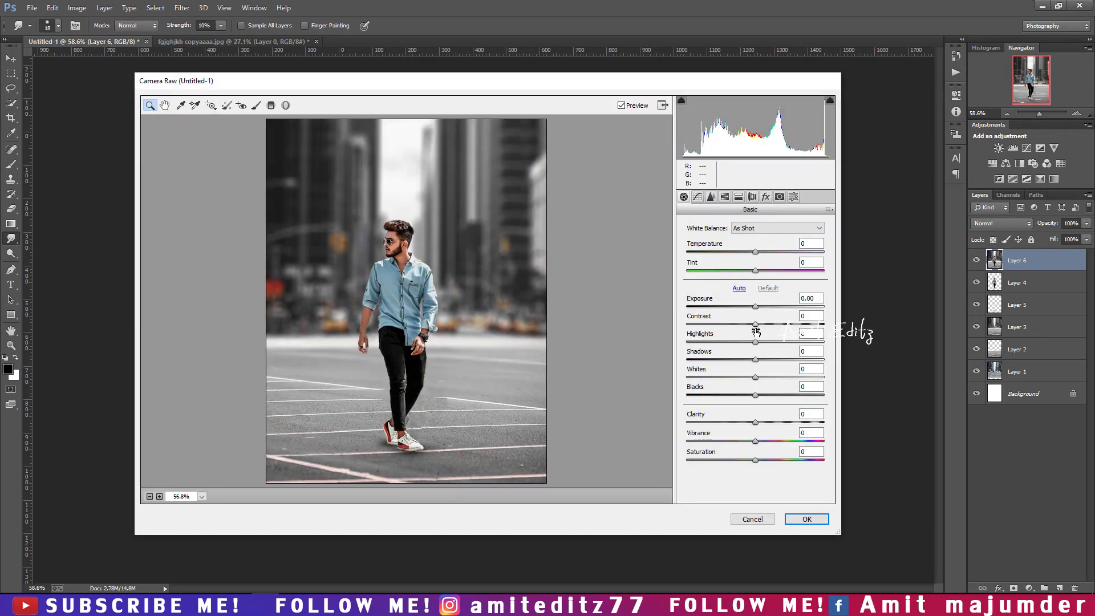
drag(756, 329, 770, 329)
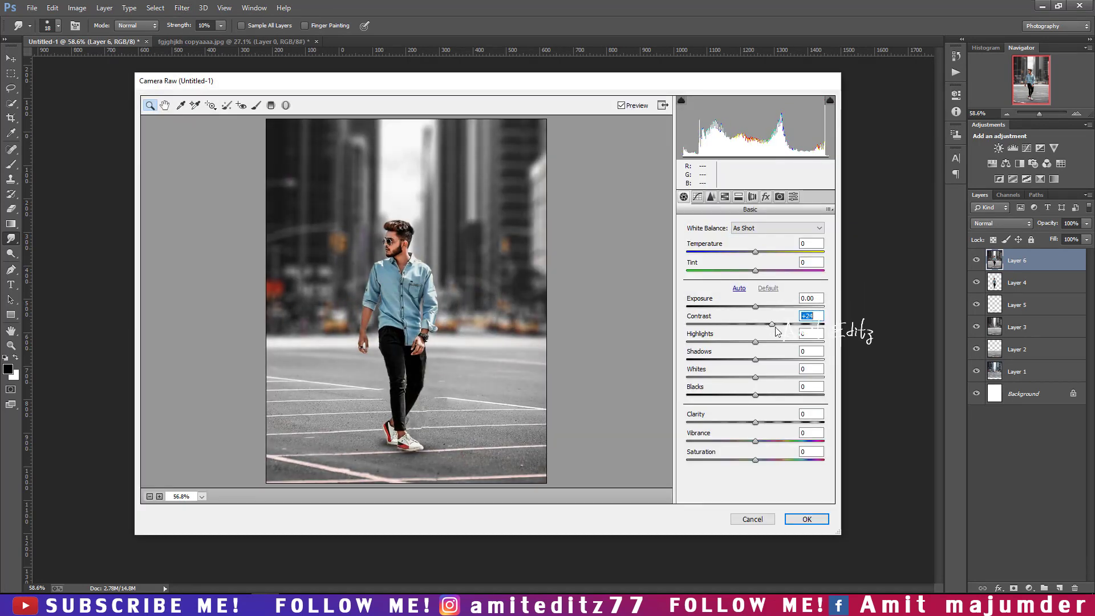
drag(772, 325, 757, 360)
mouse_move(753, 377)
mouse_down()
mouse_move(741, 377)
mouse_move(761, 395)
mouse_move(760, 422)
mouse_move(775, 398)
mouse_up()
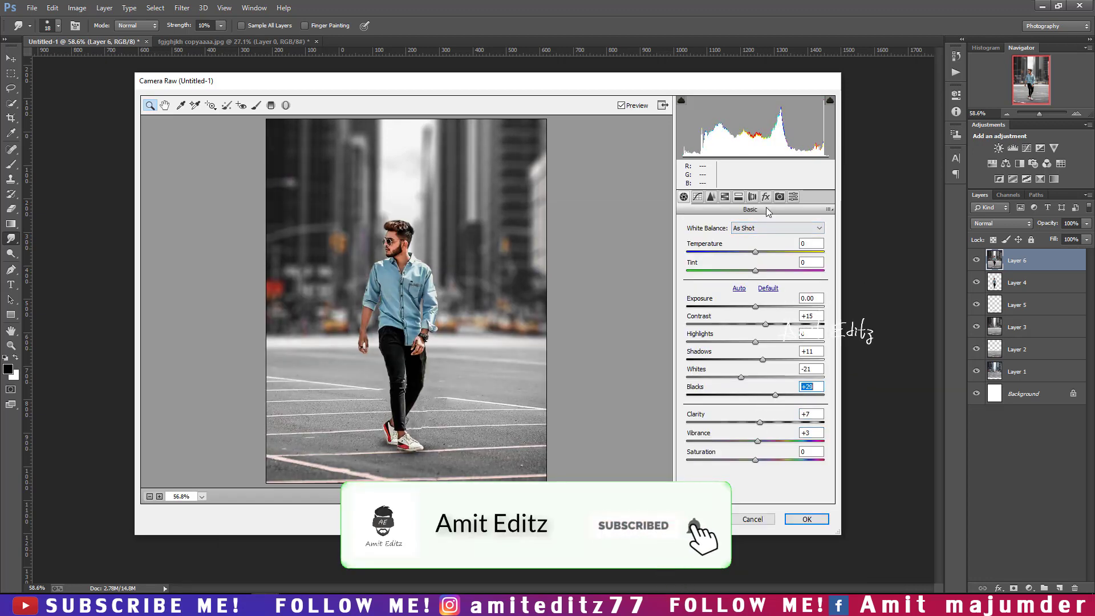
Adjust the HSL luminance and add Detail sharpening
click(725, 196)
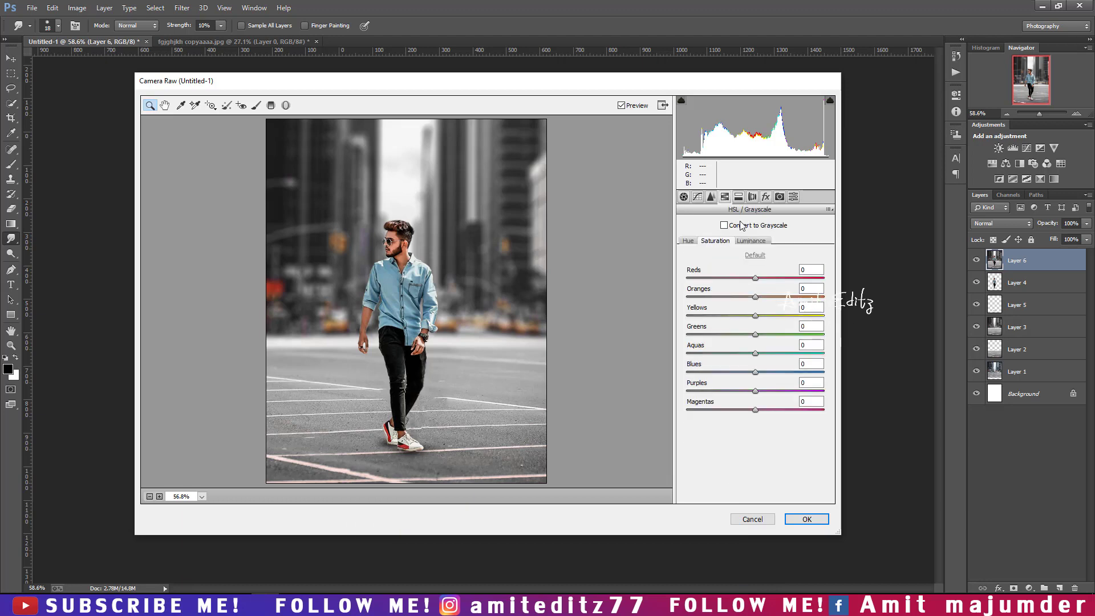
click(751, 242)
text(+20)
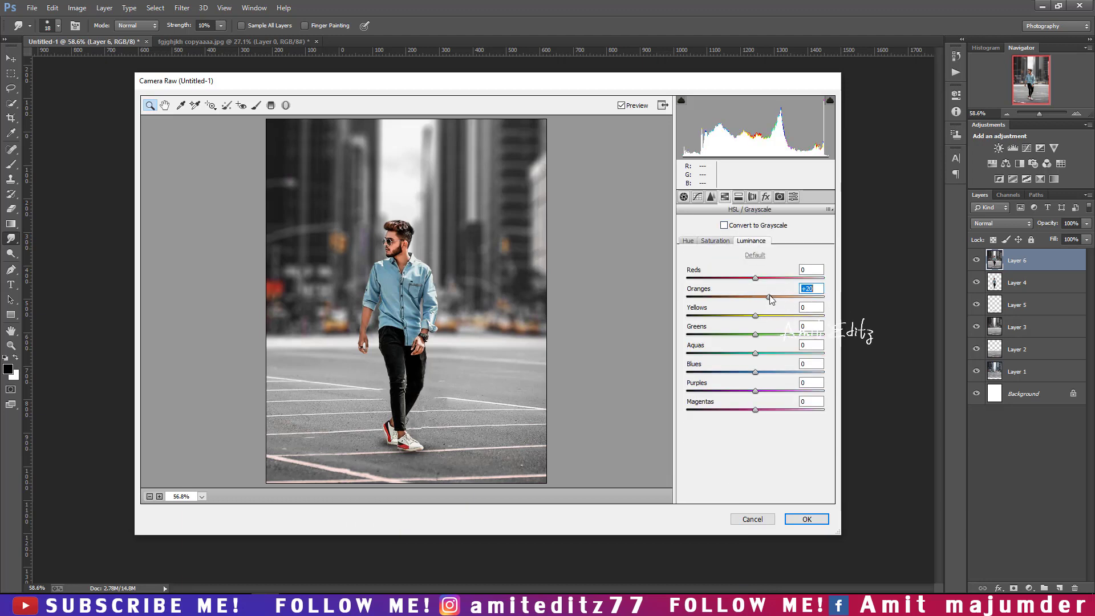
click(711, 197)
drag(704, 243, 709, 242)
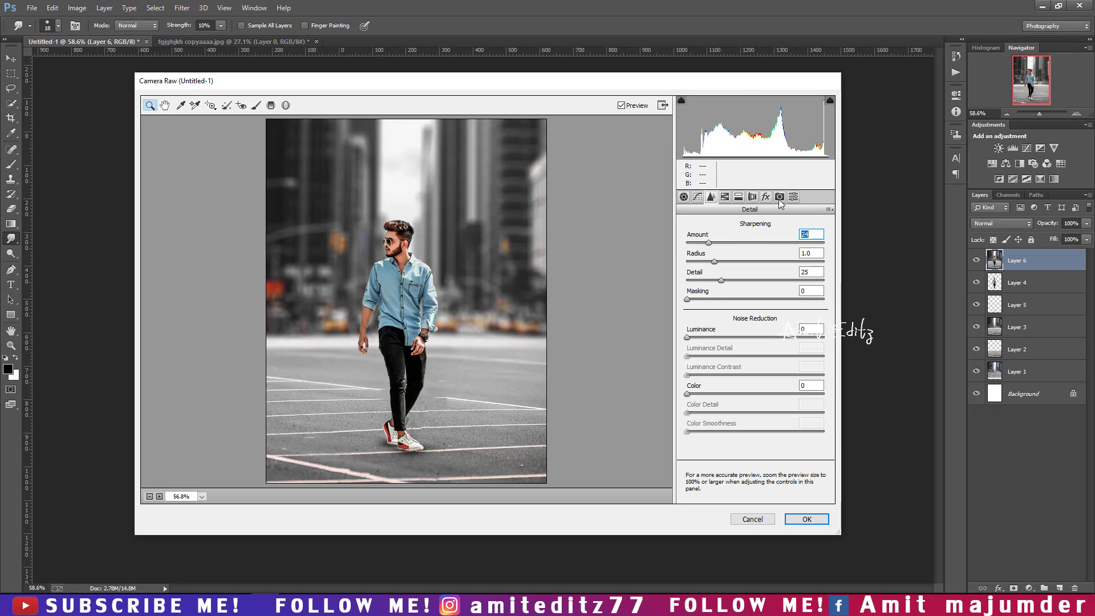
Shift the blue primary hue and saturation, add a slight vignette, and apply the grade
click(779, 197)
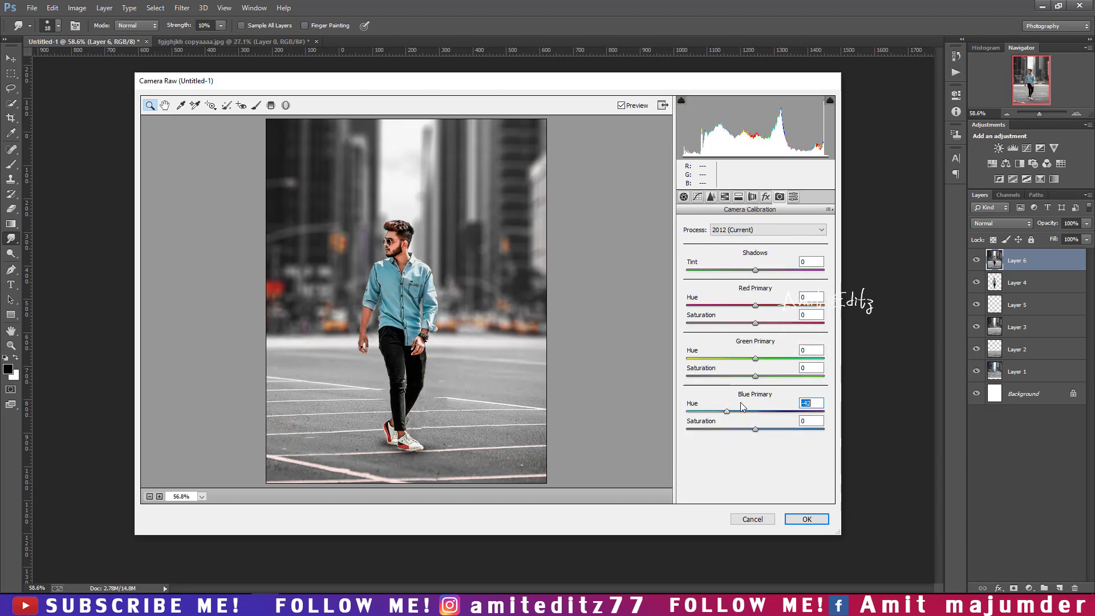
drag(732, 406, 745, 407)
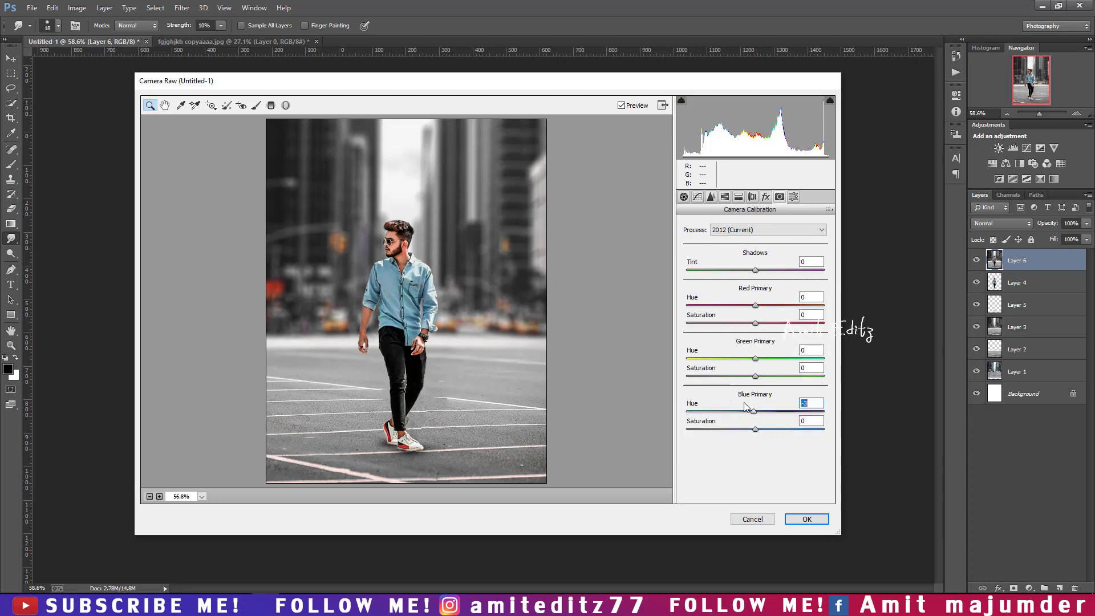
click(764, 430)
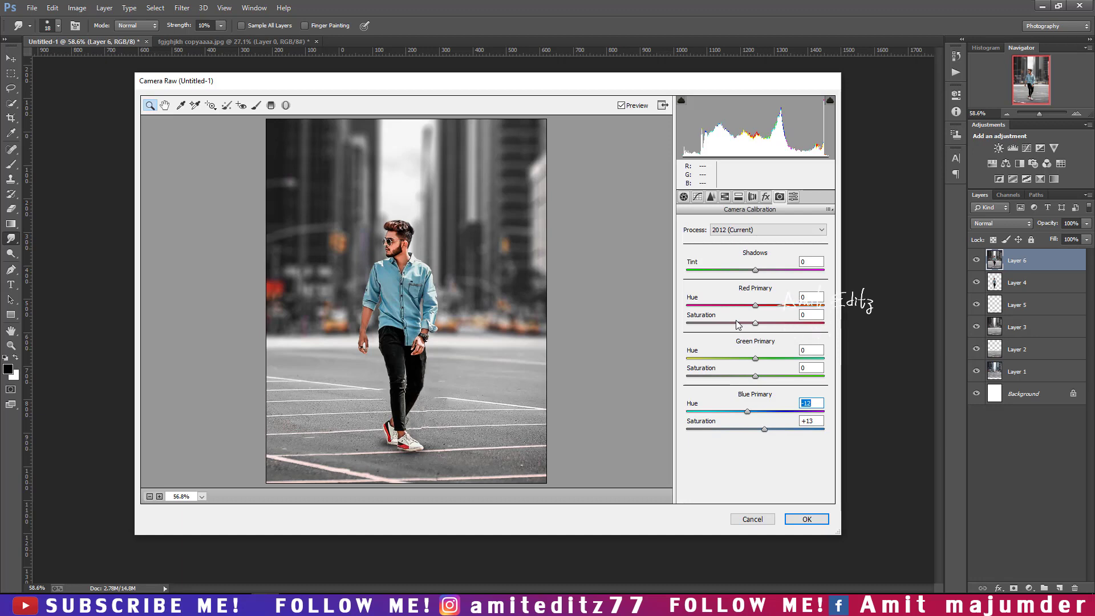
click(765, 196)
drag(755, 344, 751, 342)
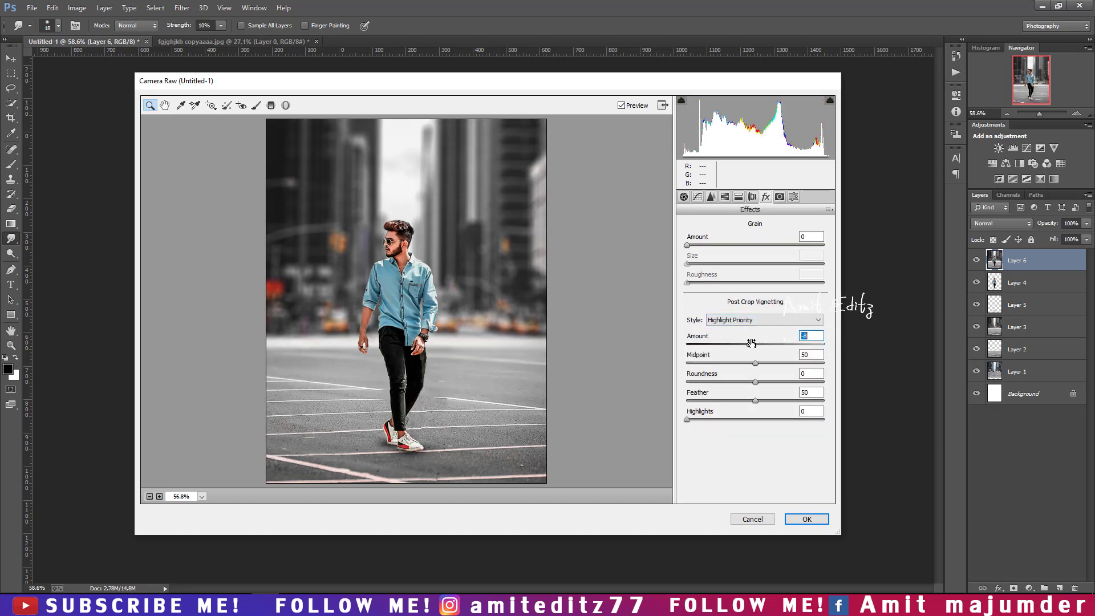
click(804, 519)
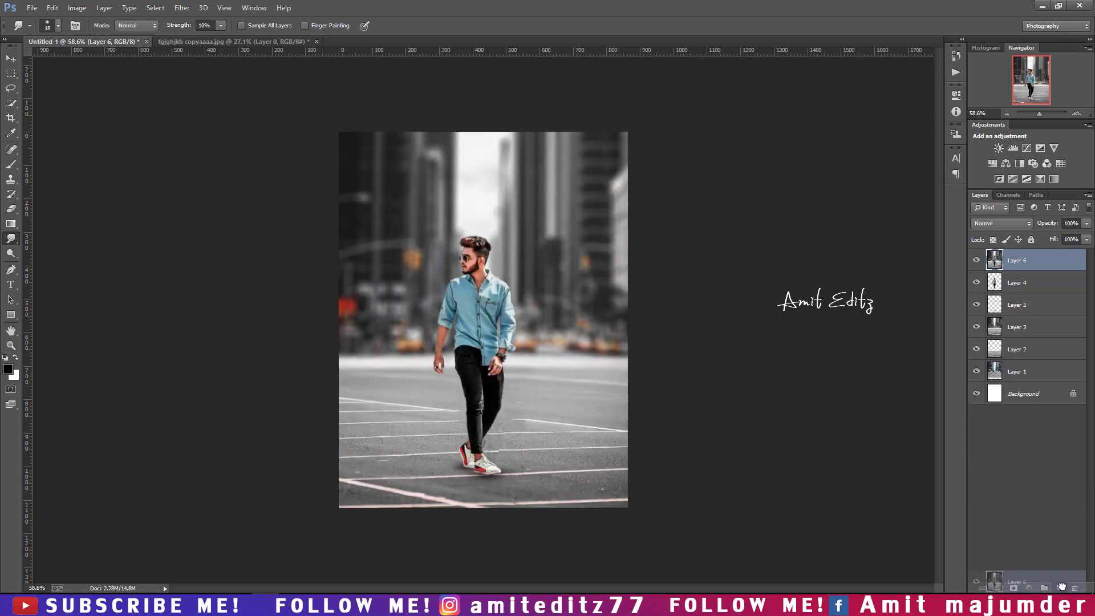
Duplicate Layer 6 and set the Dodge tool to 13% midtone exposure
drag(1025, 255, 1058, 588)
scroll(407, 234, up, 5)
scroll(45, 175, down, 3)
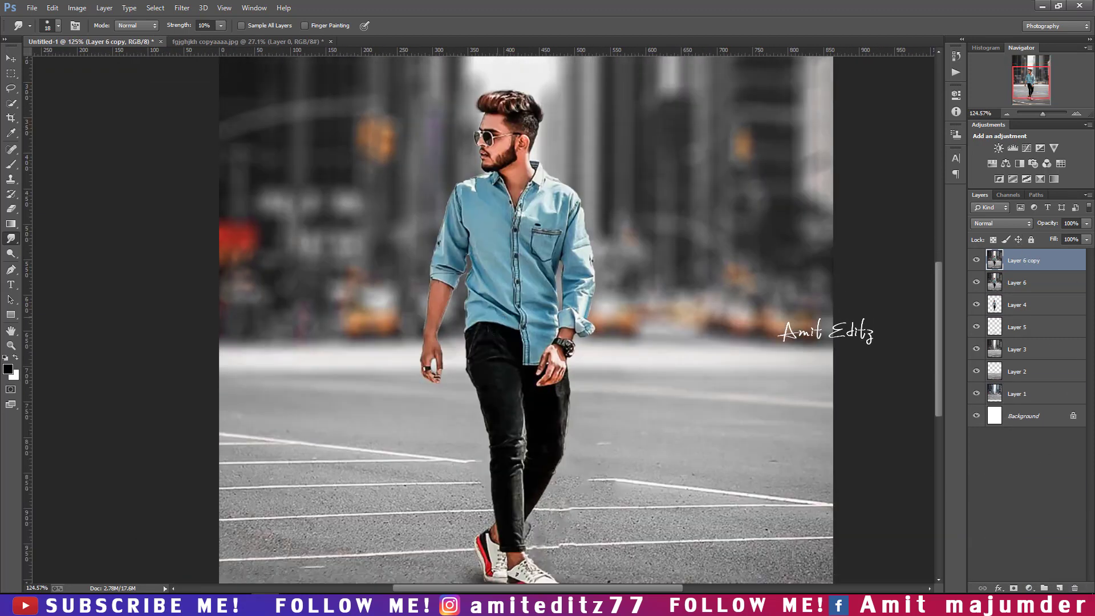
click(11, 253)
text(13)
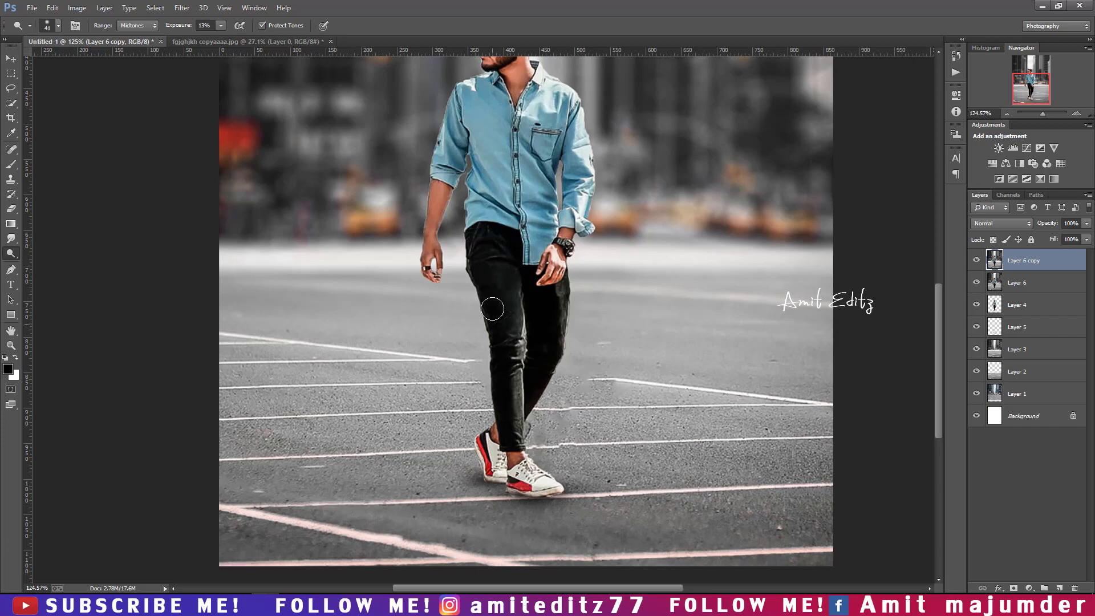
Dodge the man's jeans with a progressively smaller brush
key(bracketleft)
key(bracketleft)
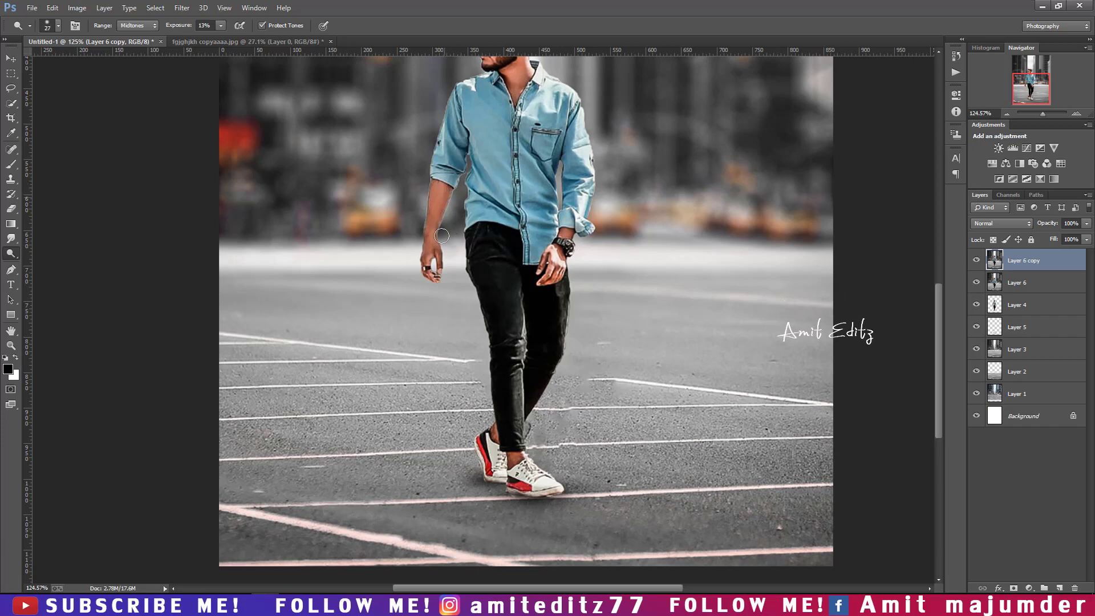
scroll(448, 194, up, 3)
key(bracketleft)
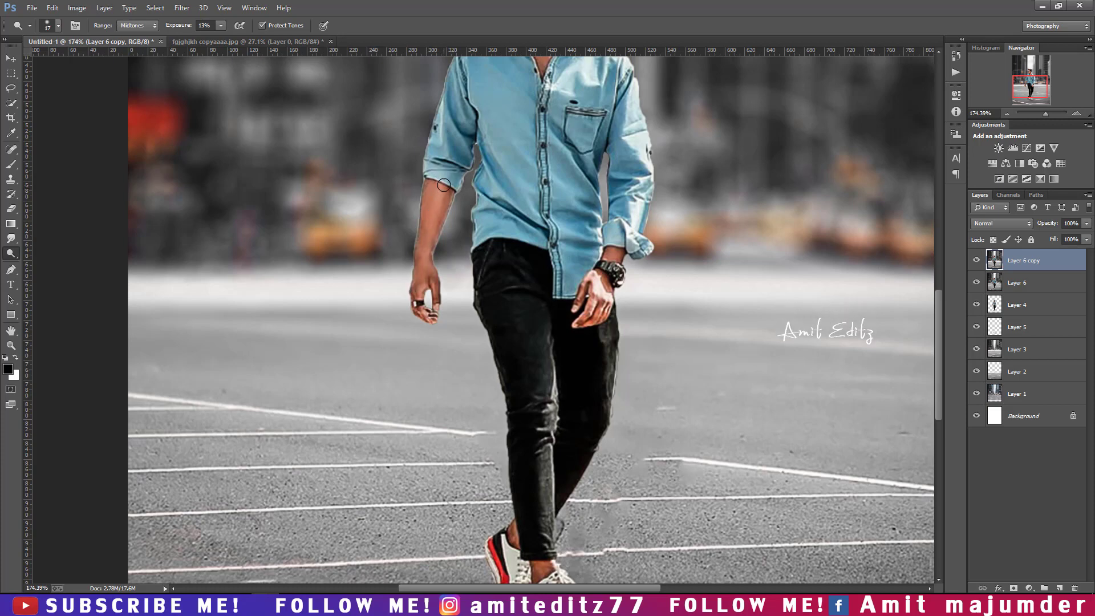
scroll(424, 264, up, 4)
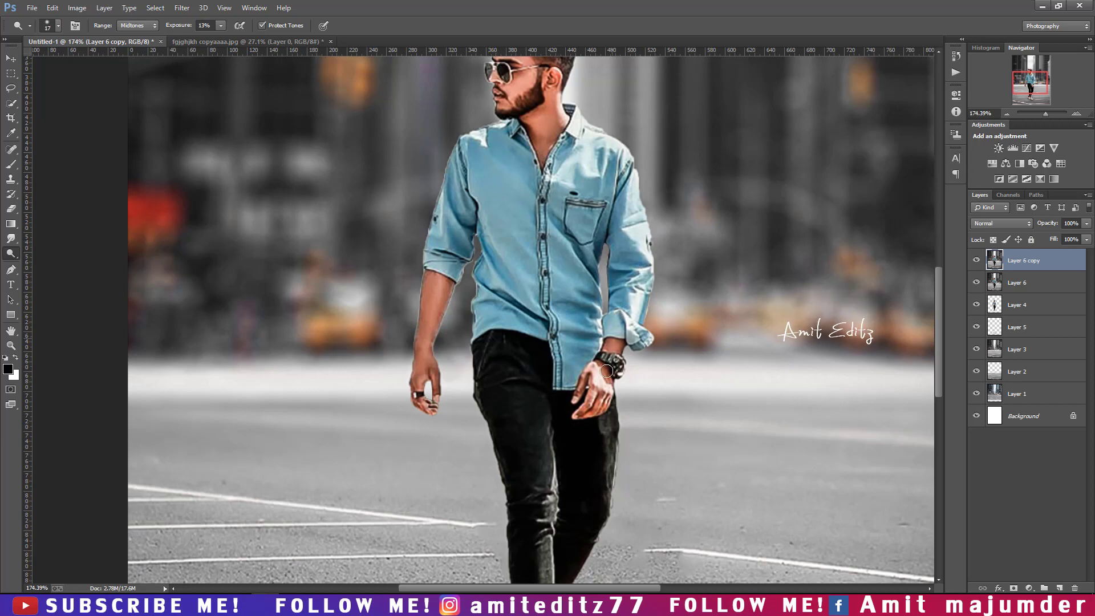
scroll(490, 350, down, 2)
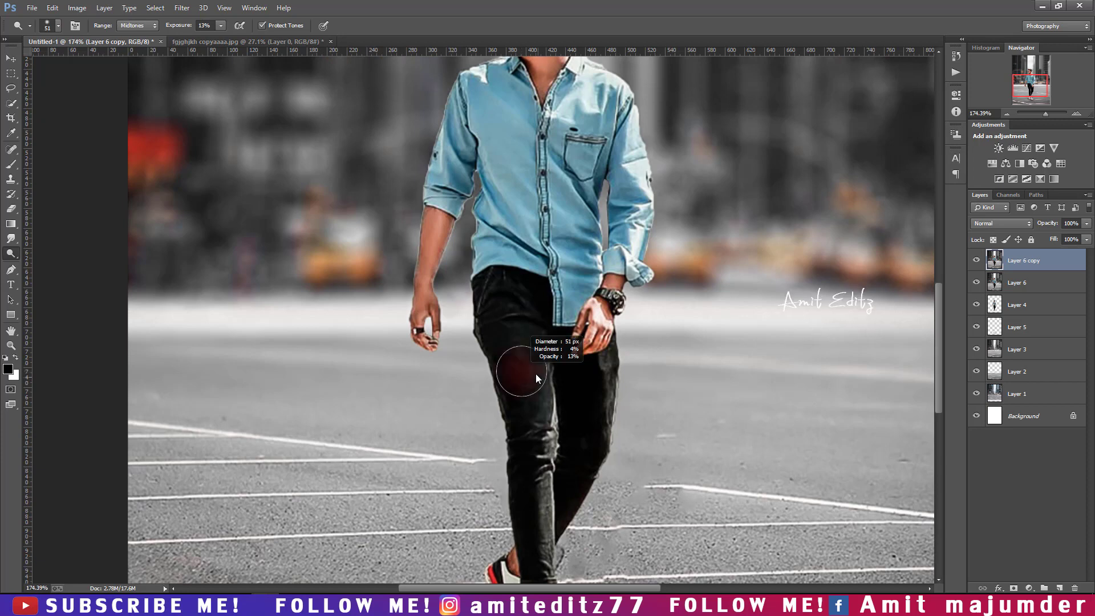
scroll(526, 395, down, 2)
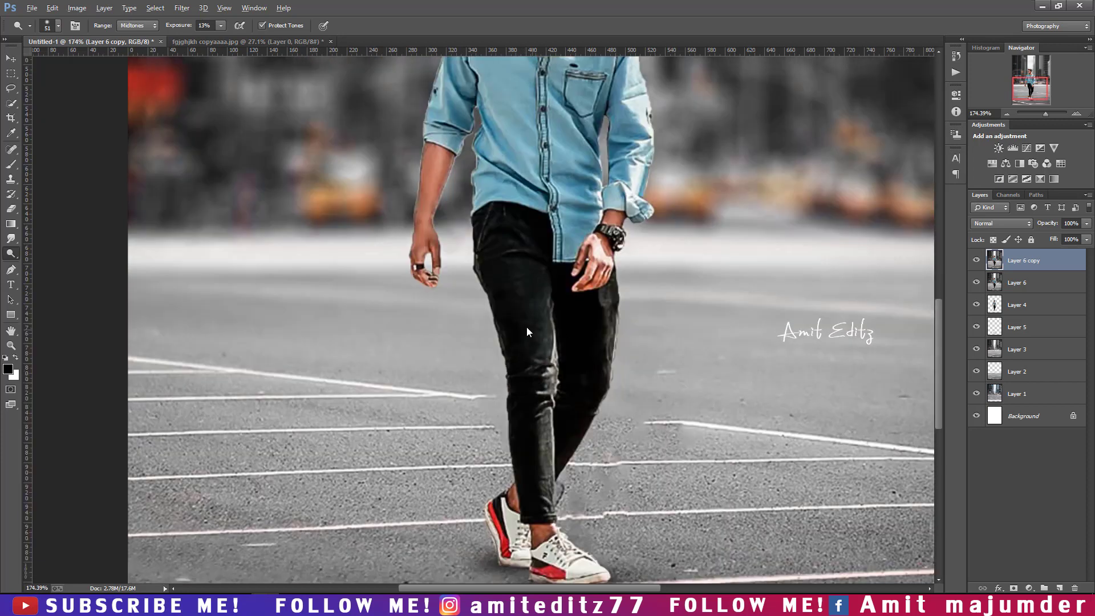
key(bracketleft)
key(bracketleft)
scroll(548, 408, down, 2)
scroll(539, 425, up, 1)
scroll(525, 342, up, 3)
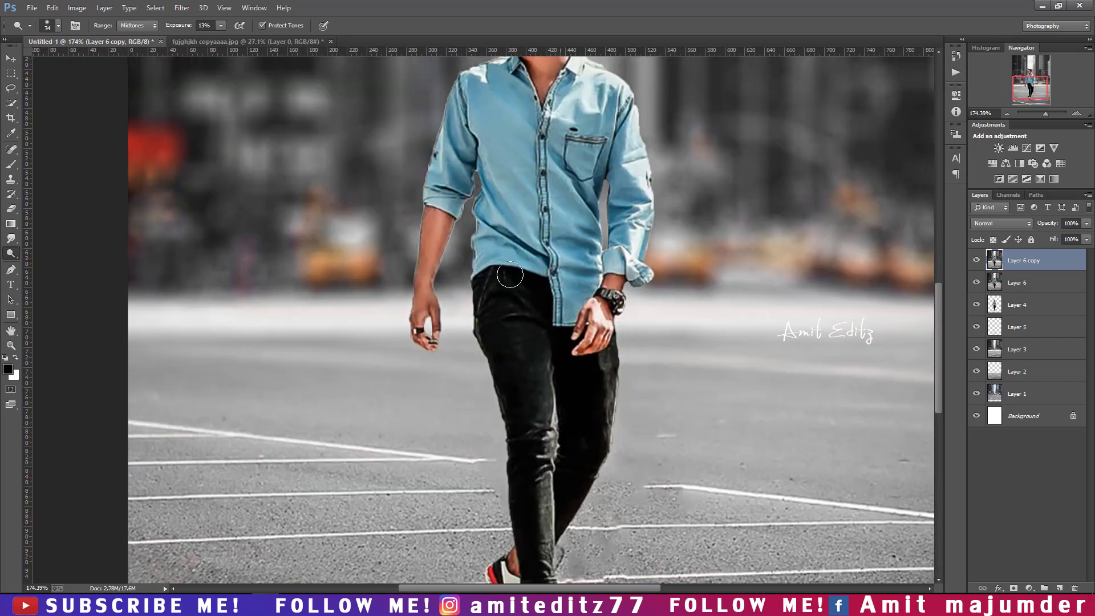
scroll(513, 209, up, 1)
scroll(510, 234, up, 1)
Dodge the shirt and face with finer brush sizes
key(bracketleft)
key(bracketleft)
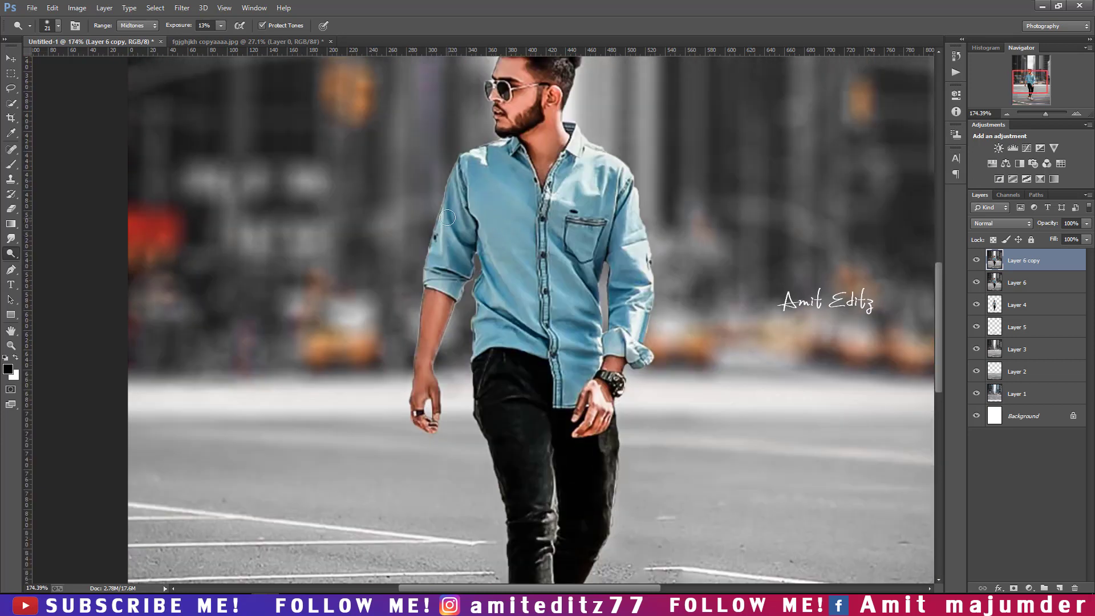
scroll(442, 285, up, 1)
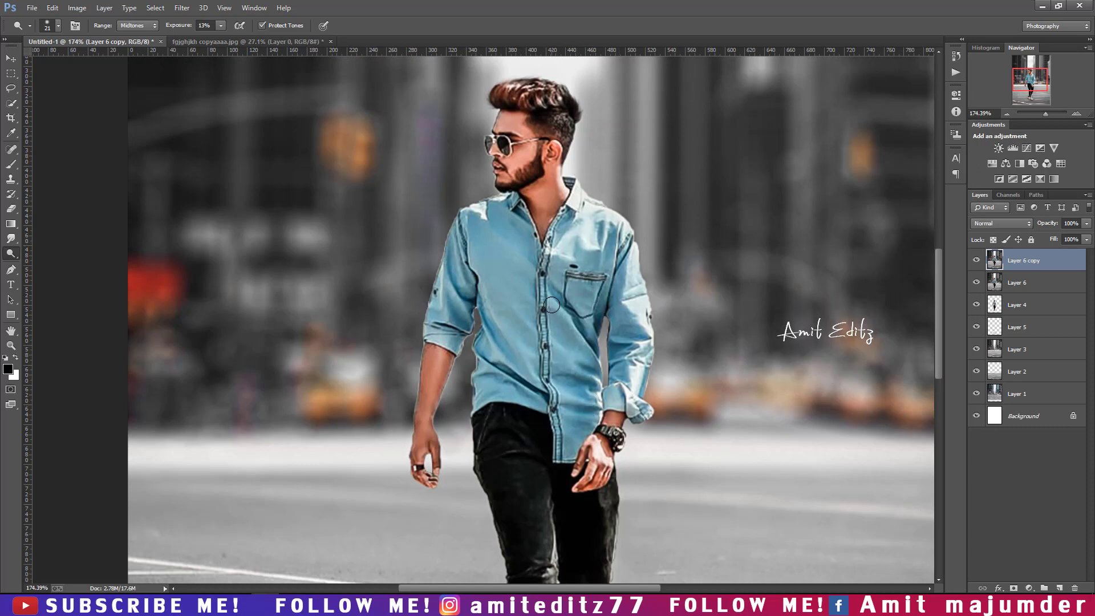
scroll(551, 374, down, 1)
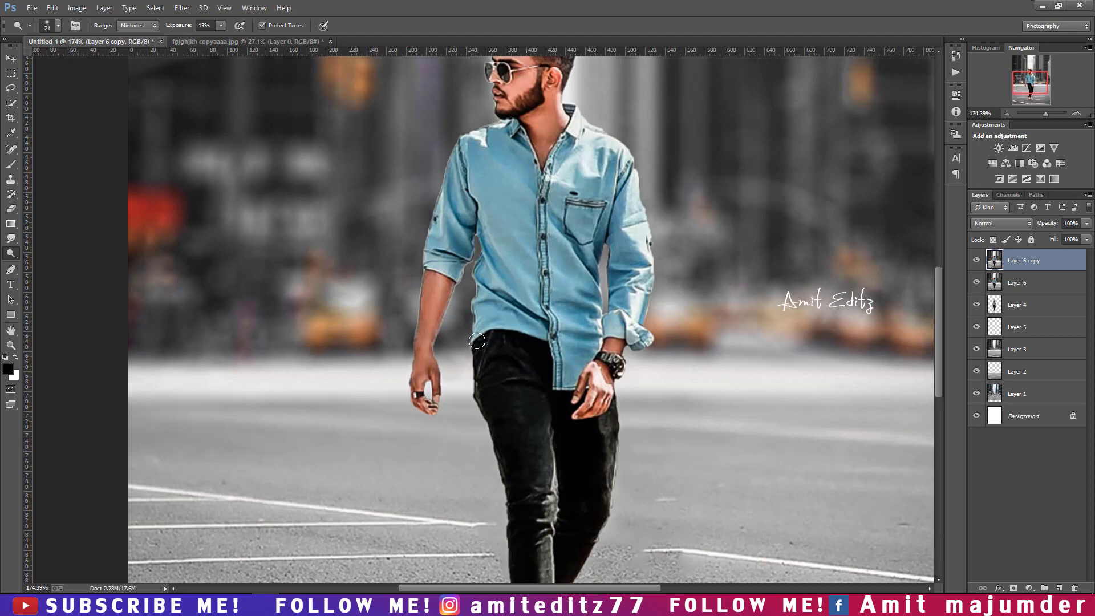
scroll(514, 268, up, 2)
scroll(548, 239, up, 2)
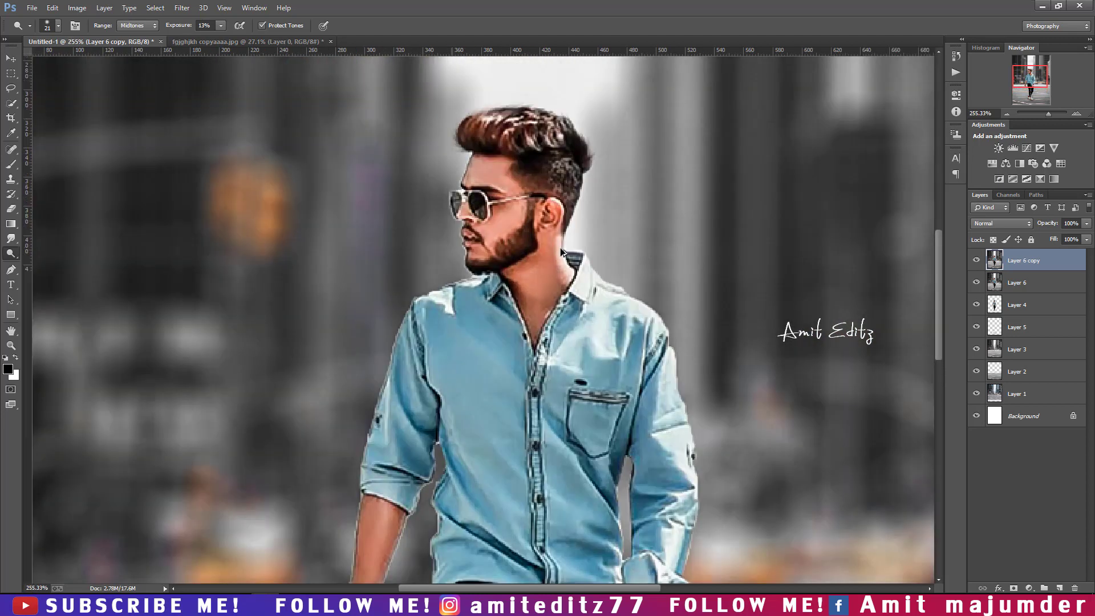
key(bracketleft)
key(bracketleft)
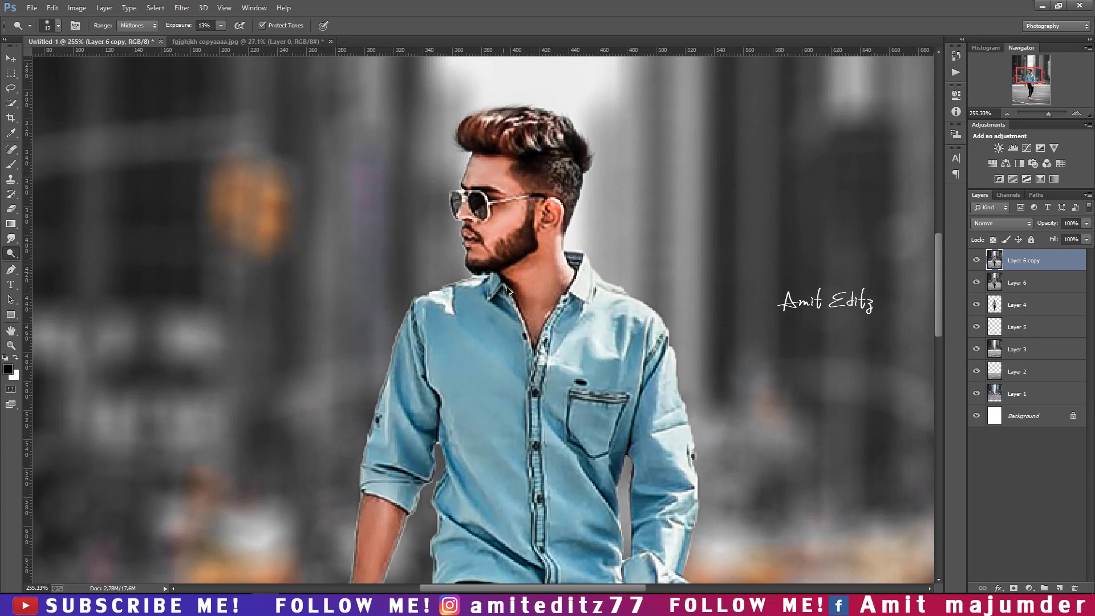
scroll(509, 276, down, 3)
scroll(513, 293, down, 2)
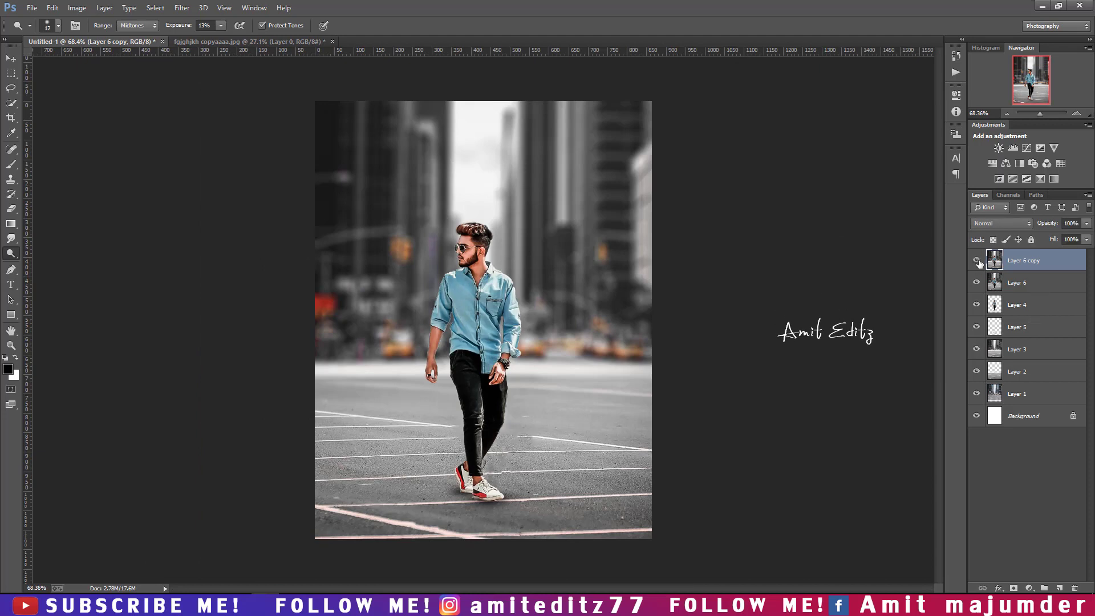
Merge Layer 6 into Layer 6 copy, then duplicate it as Layer 6 copy 2
scroll(614, 301, down, 1)
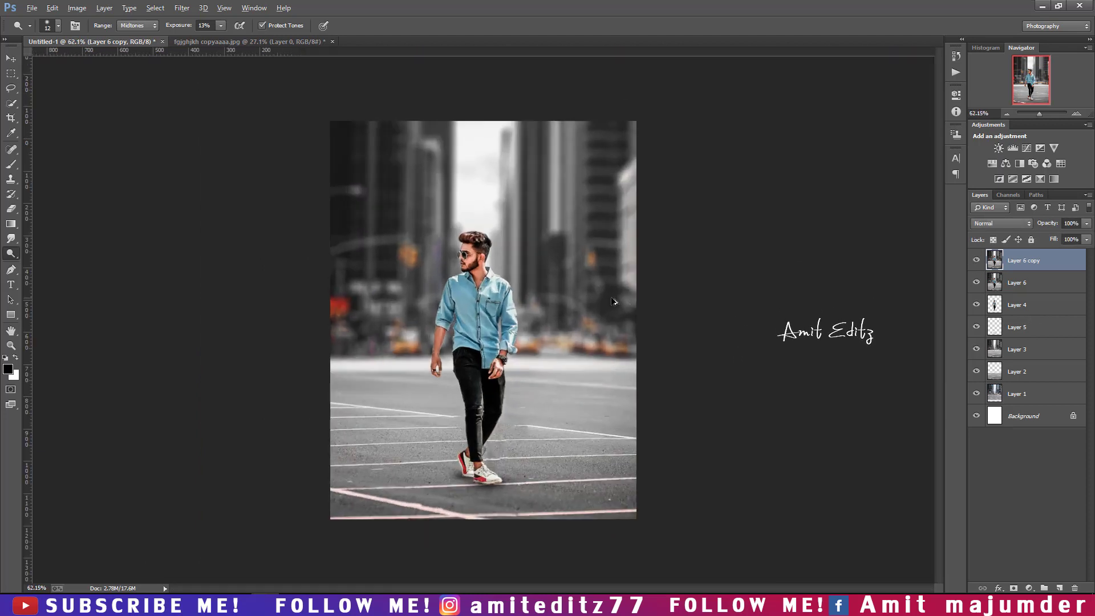
shift+click(1021, 285)
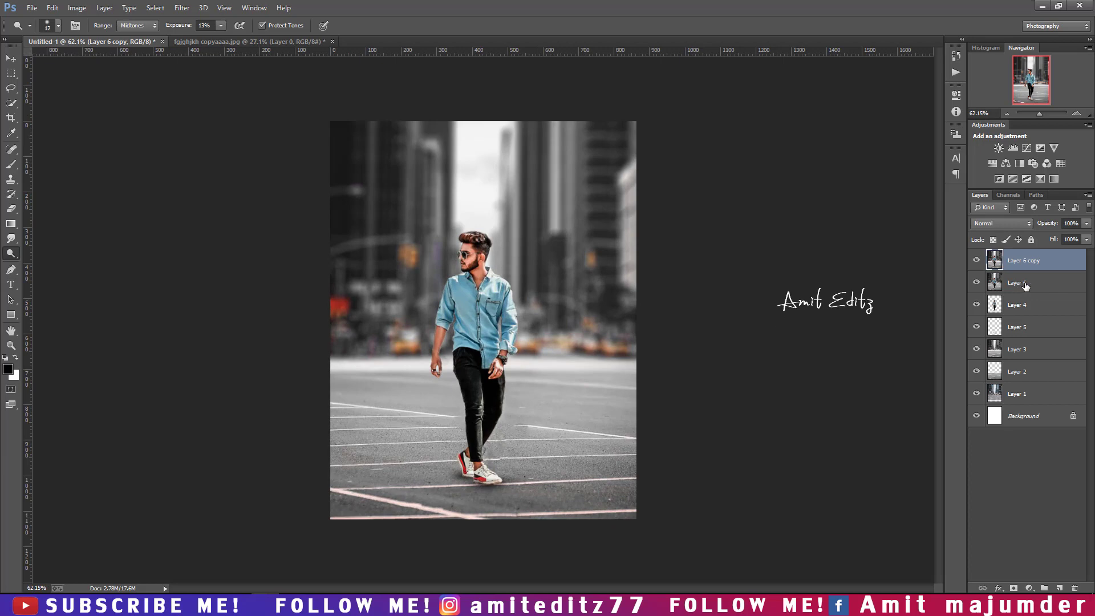
right_click(1024, 283)
click(952, 413)
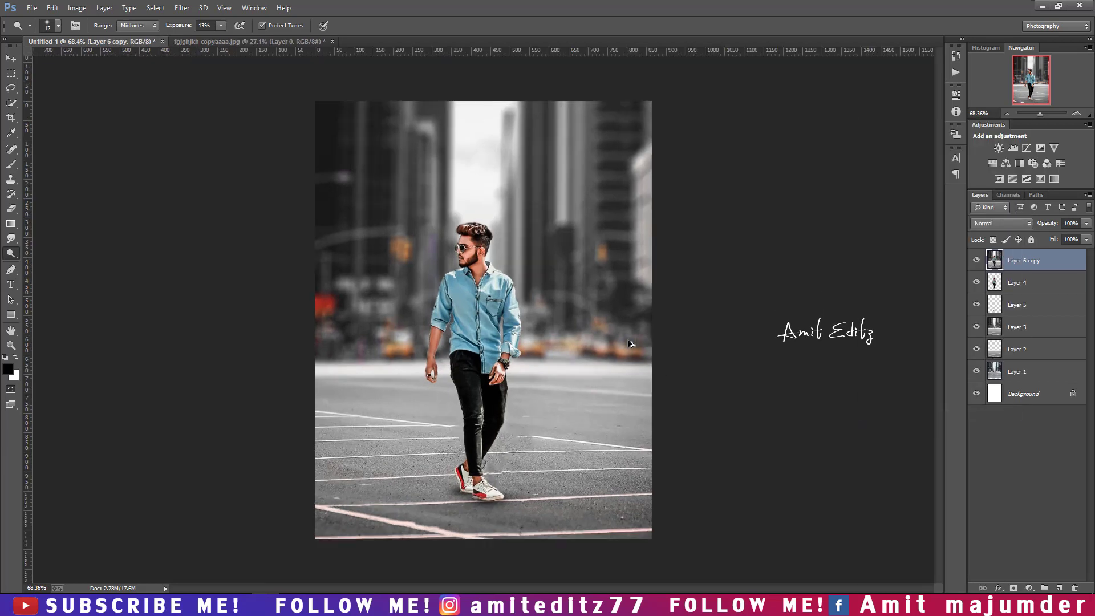
scroll(627, 339, up, 1)
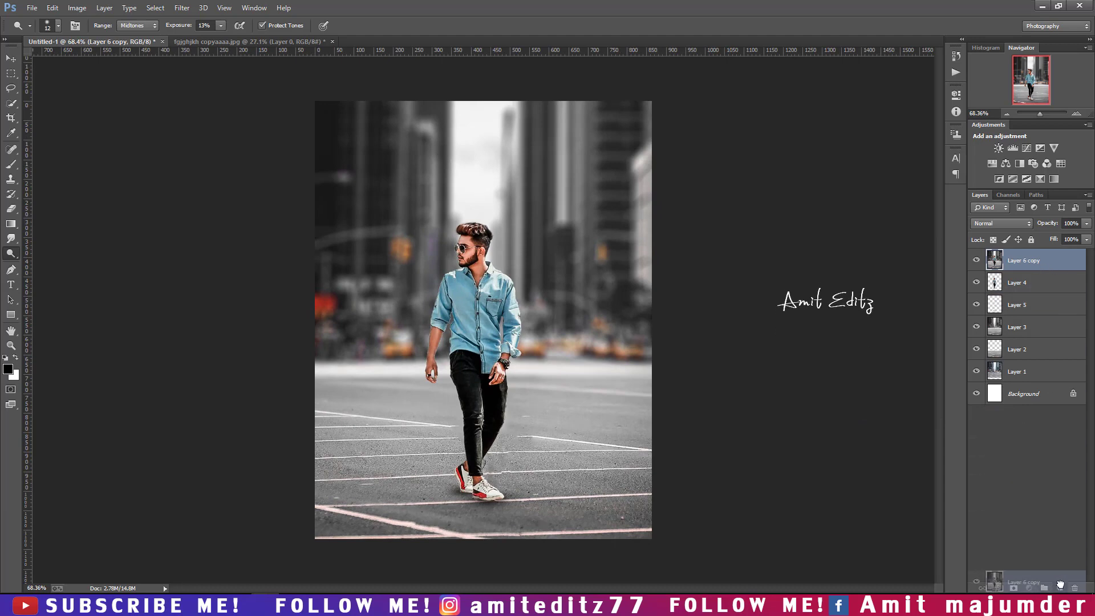
drag(1050, 271, 1058, 588)
Add a Selective Color layer and adjust the black, magenta and cyan amounts in Blacks
click(1029, 589)
click(1003, 575)
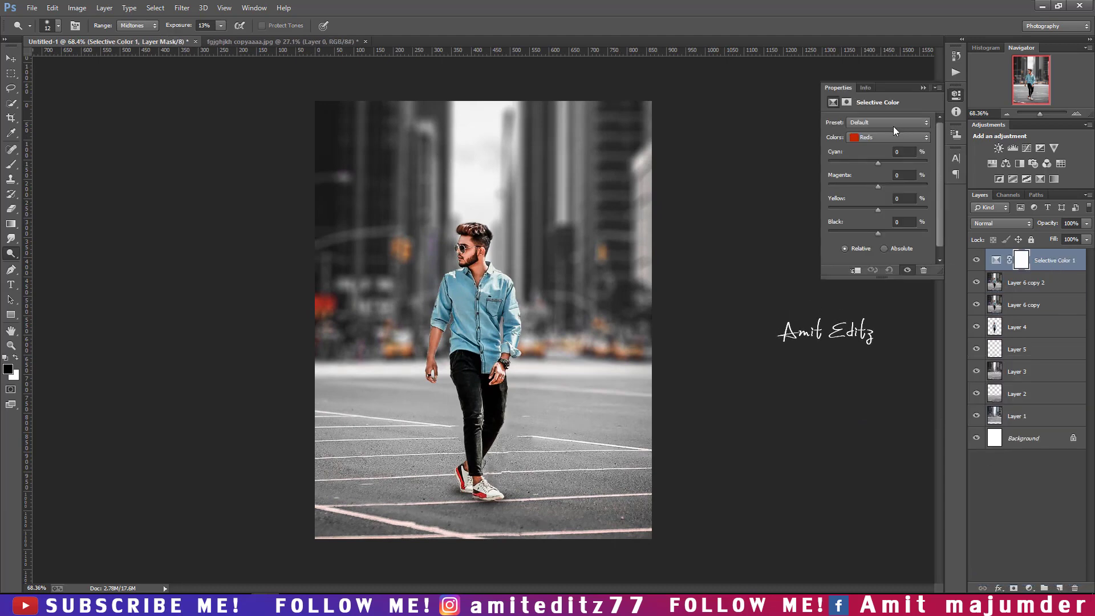
click(890, 137)
click(880, 223)
drag(878, 234, 880, 213)
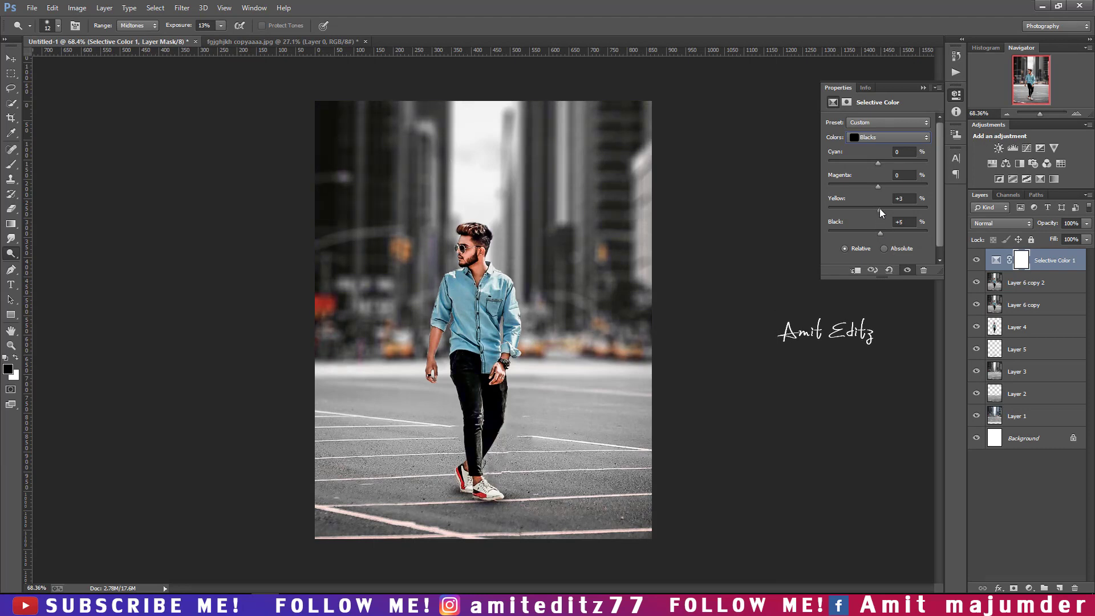
drag(877, 186, 875, 186)
drag(877, 186, 881, 162)
text(+50)
Switch the colour range to Neutrals and raise its Black to +2
click(906, 138)
click(789, 173)
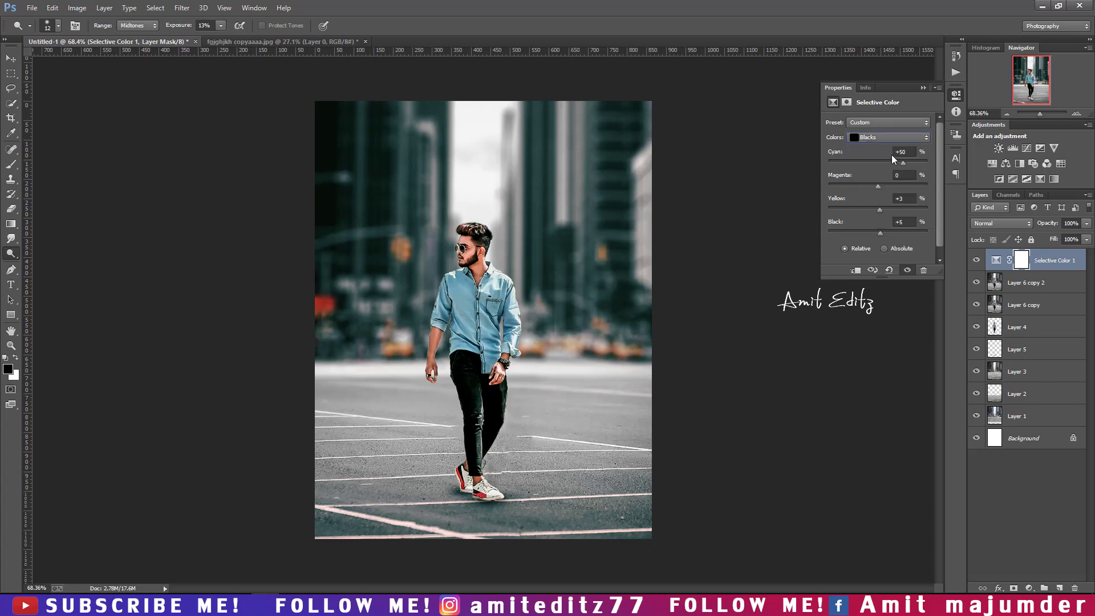
click(896, 152)
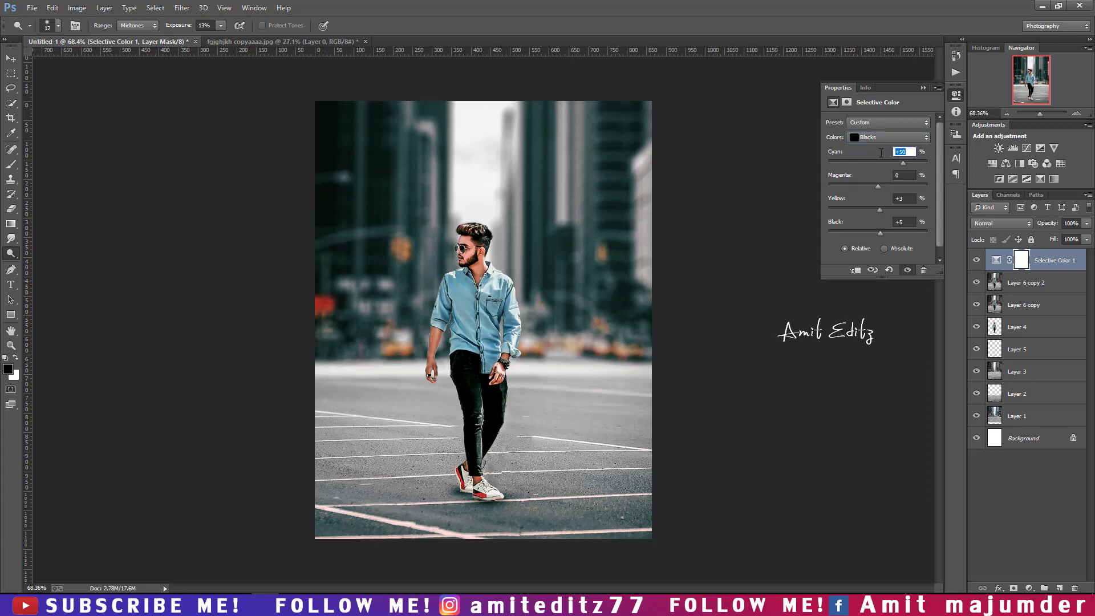
text(0)
click(890, 137)
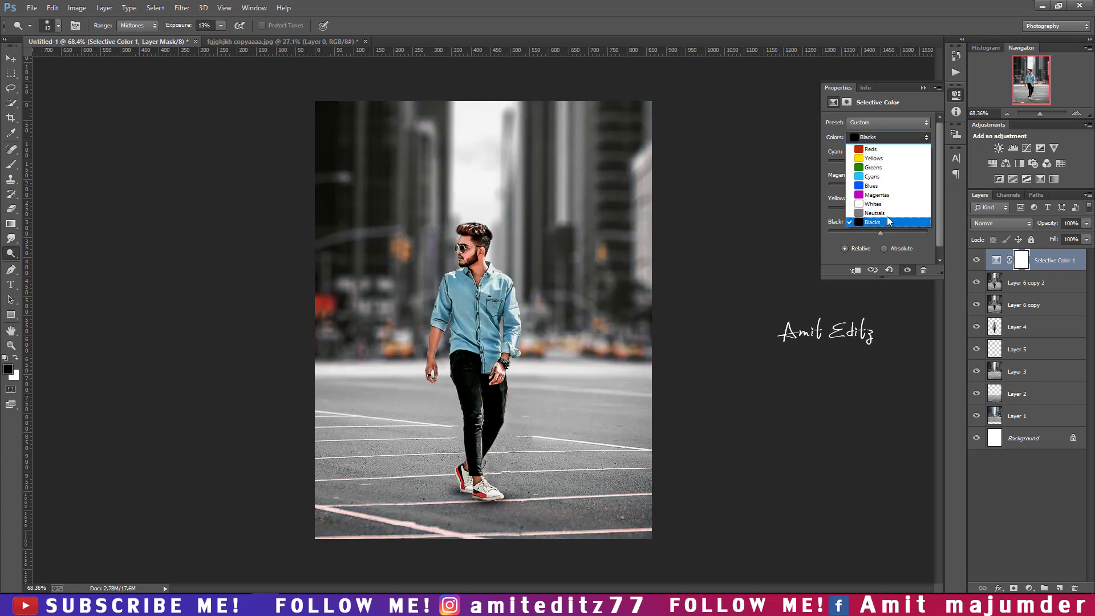
click(875, 212)
drag(877, 231, 872, 209)
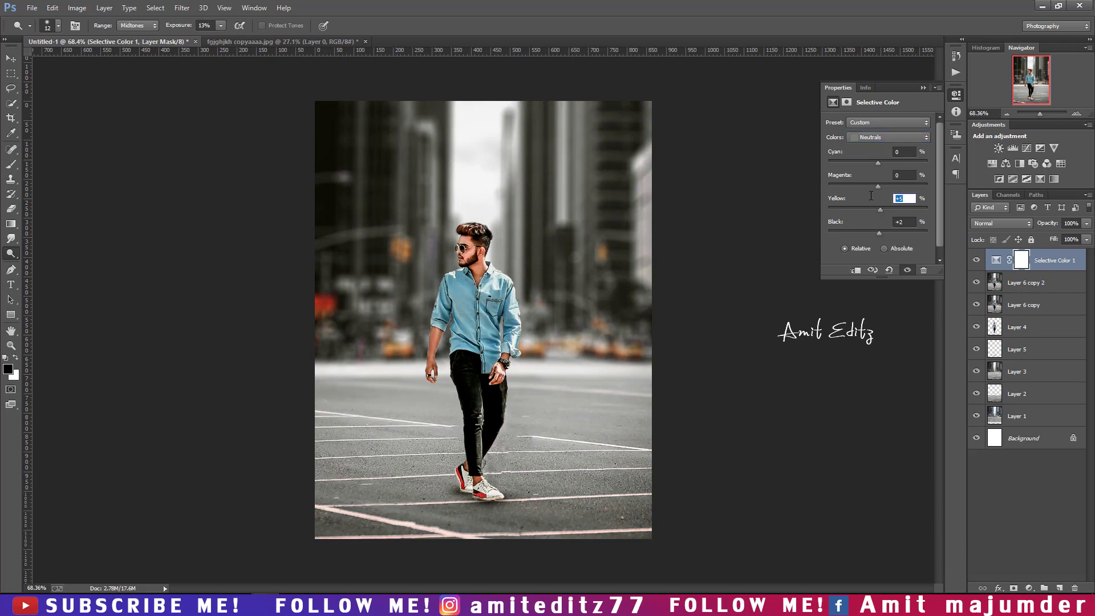
Lower the Selective Color layer's opacity to 76% and merge it down
click(922, 88)
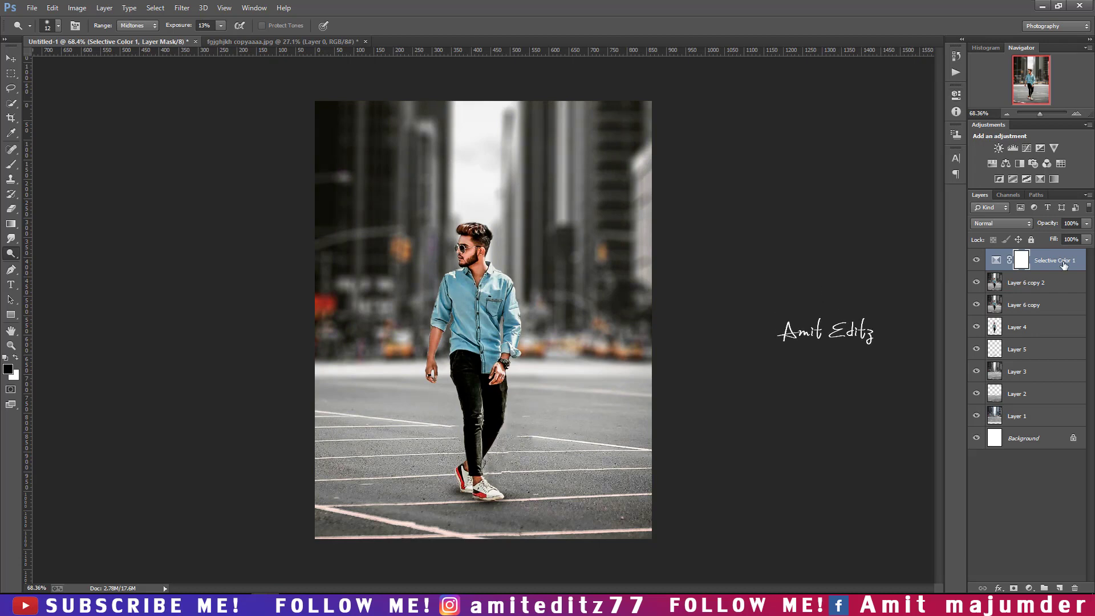
drag(1086, 223, 1076, 236)
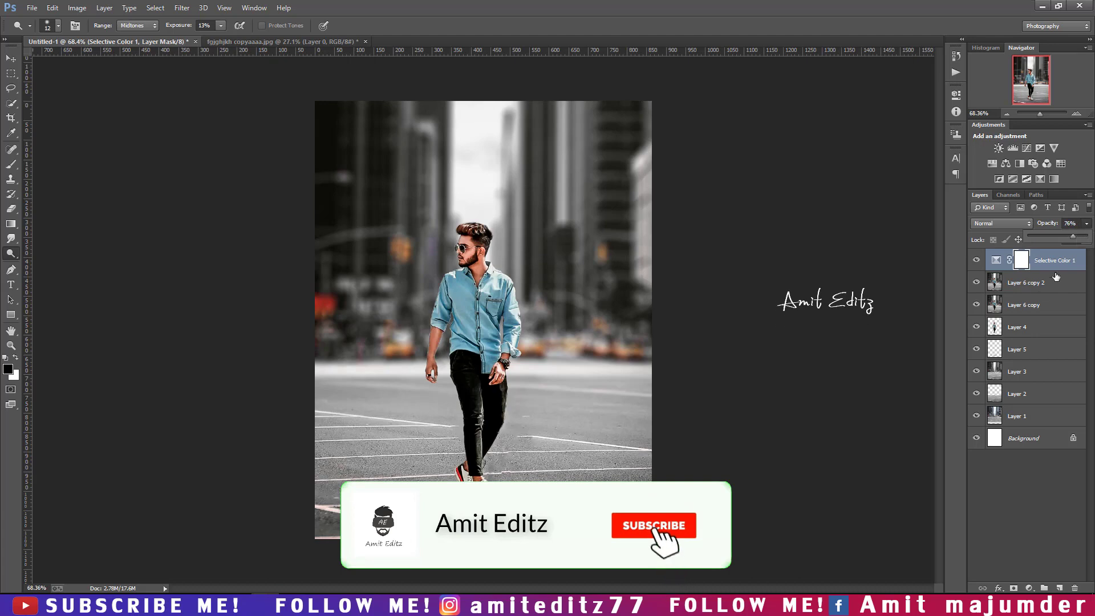
shift+click(1027, 285)
right_click(1026, 285)
click(912, 414)
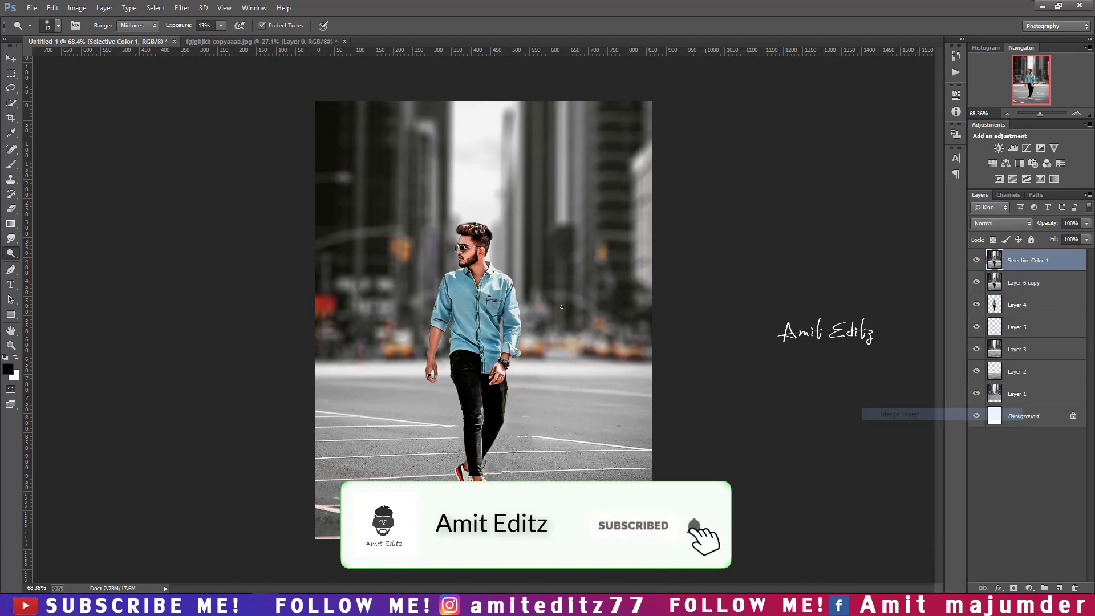
Choose the Blur Tool with a small brush at 58% strength
scroll(437, 318, up, 5)
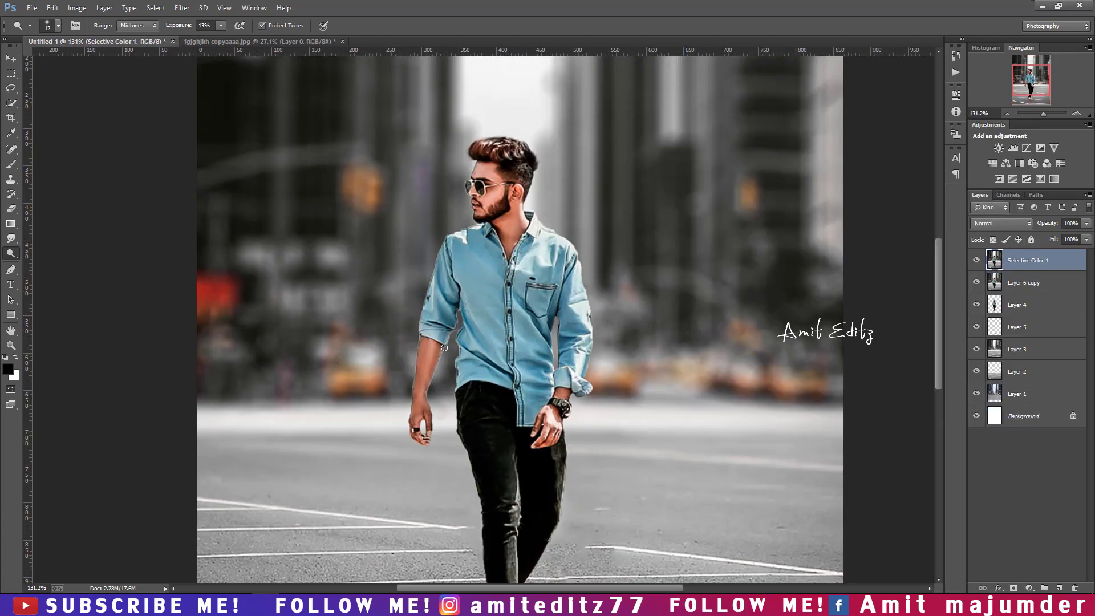
right_click(9, 240)
click(43, 235)
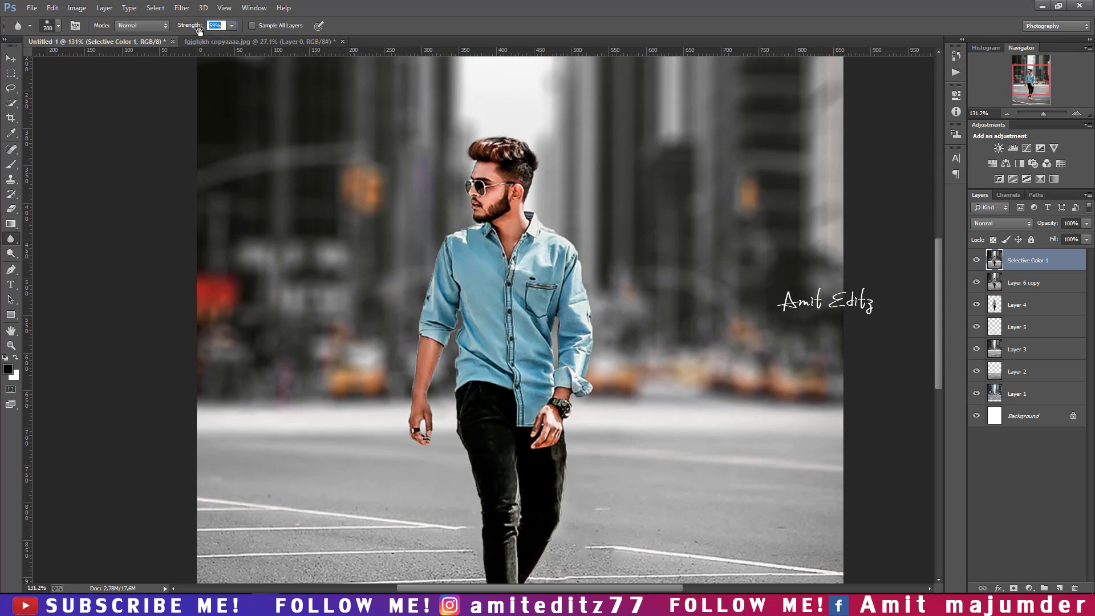
drag(433, 293, 377, 305)
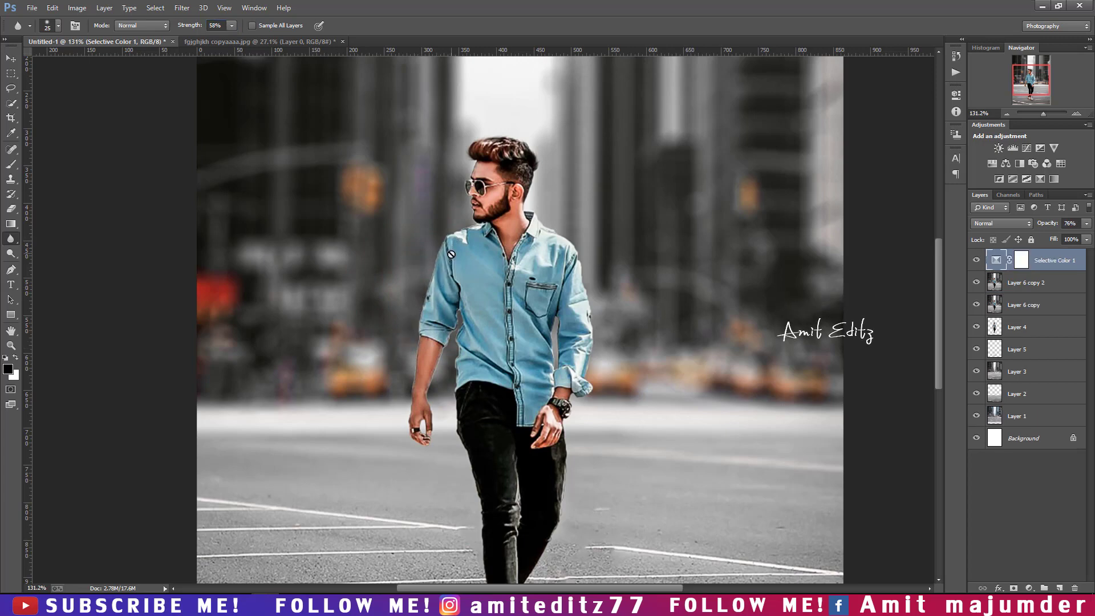
Merge Selective Color 1 with Layer 6 copy 2 into a single pixel layer
right_click(1026, 281)
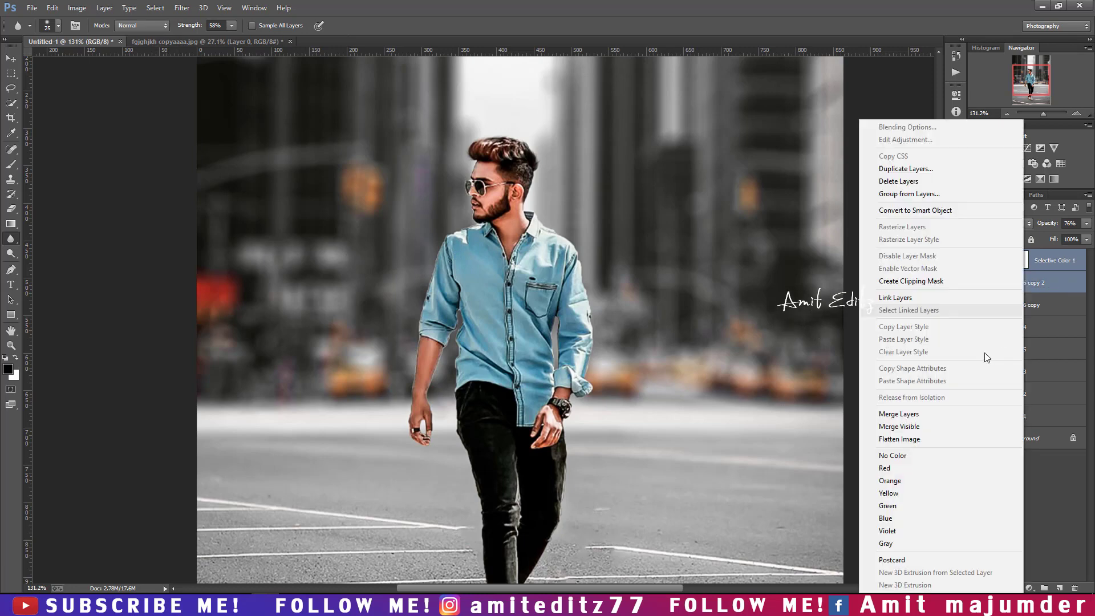
click(923, 415)
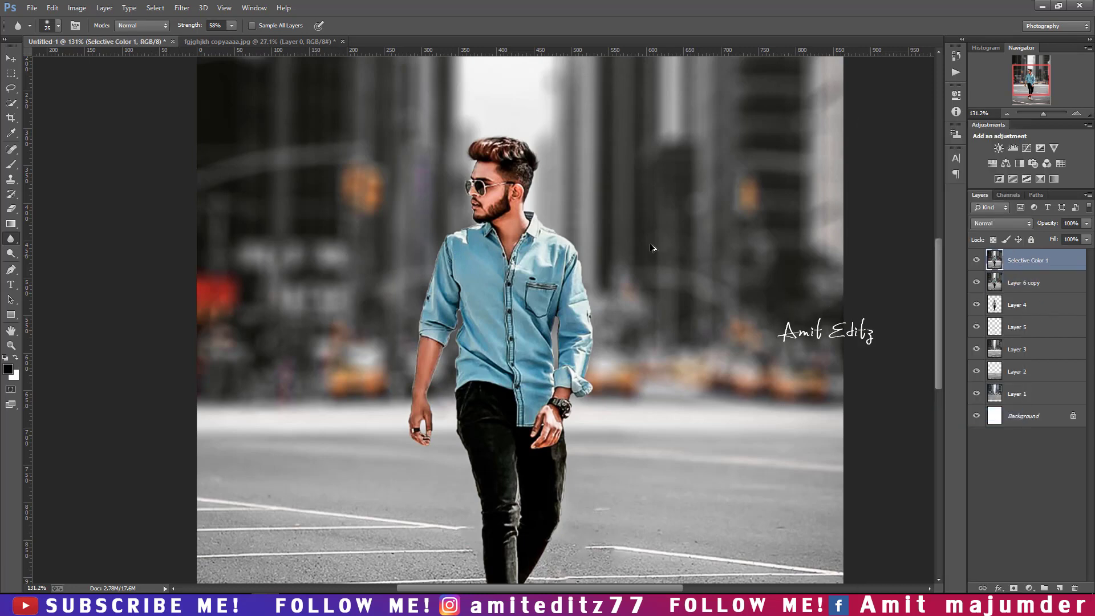
scroll(641, 244, down, 5)
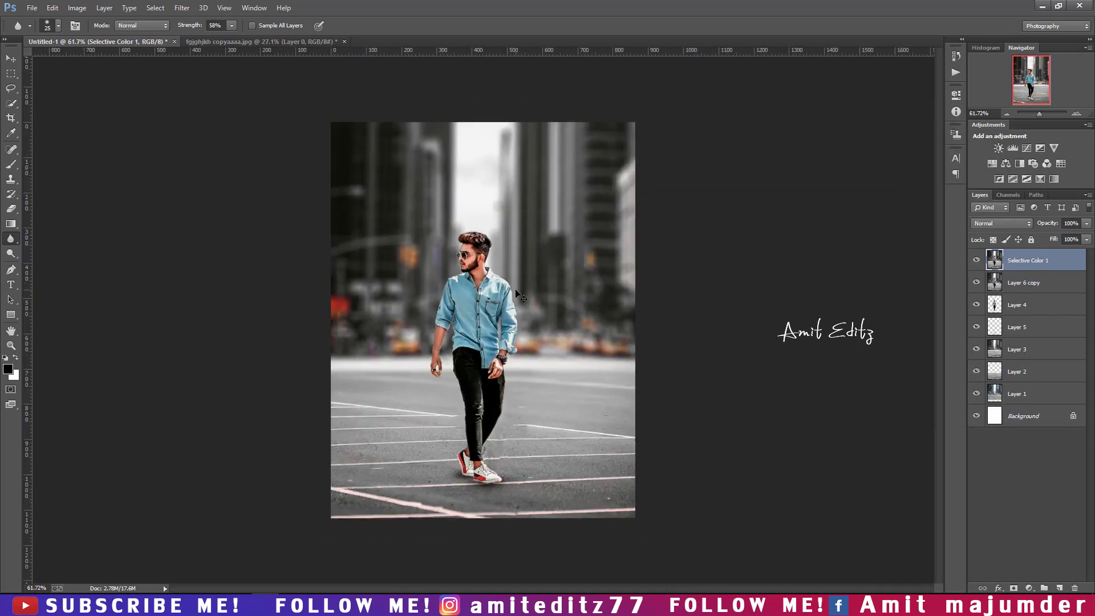
scroll(521, 296, up, 1)
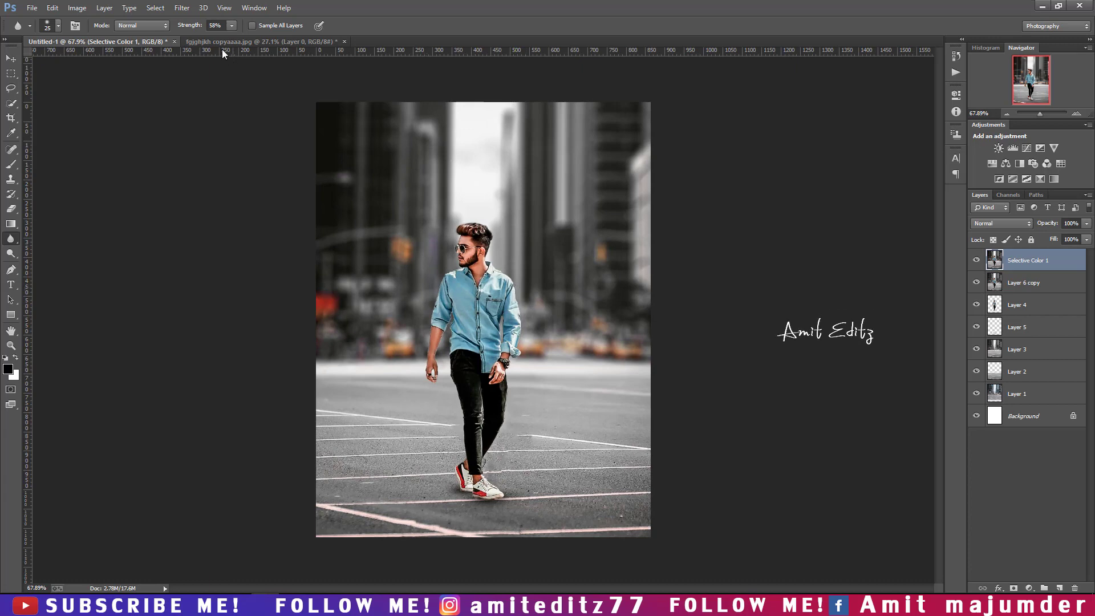
Lower the Oranges saturation in Camera Raw's HSL panel and apply it
click(182, 8)
click(203, 78)
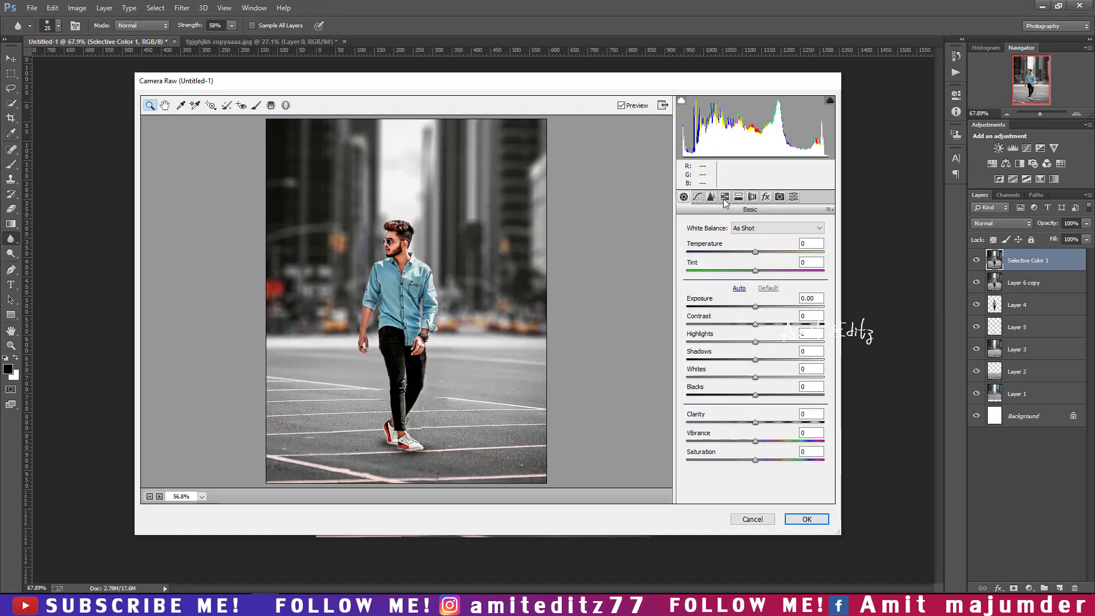
click(725, 196)
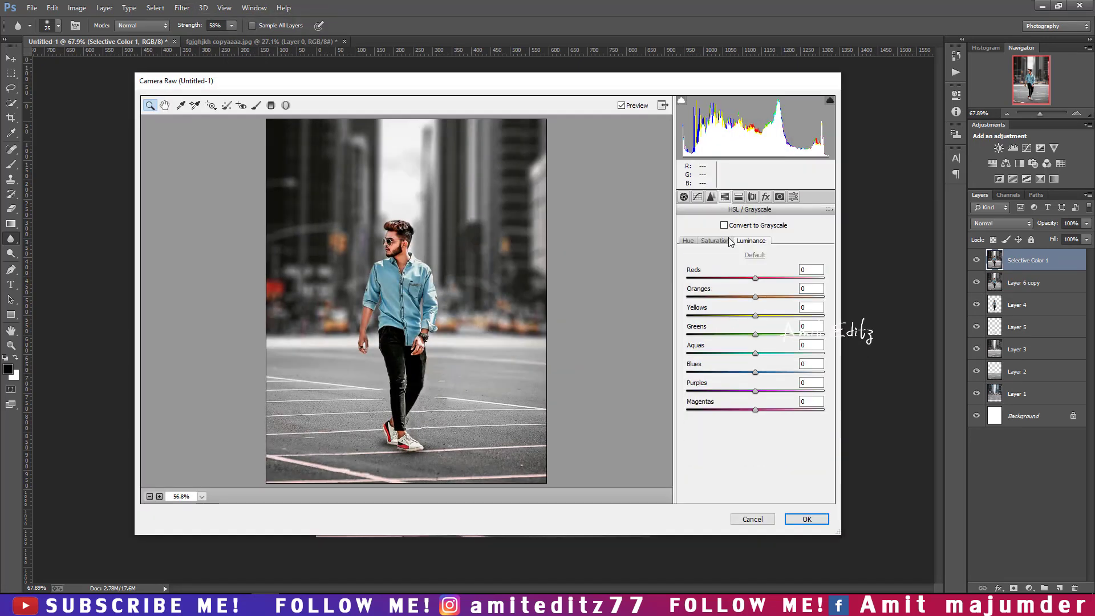
click(716, 240)
drag(757, 296, 729, 298)
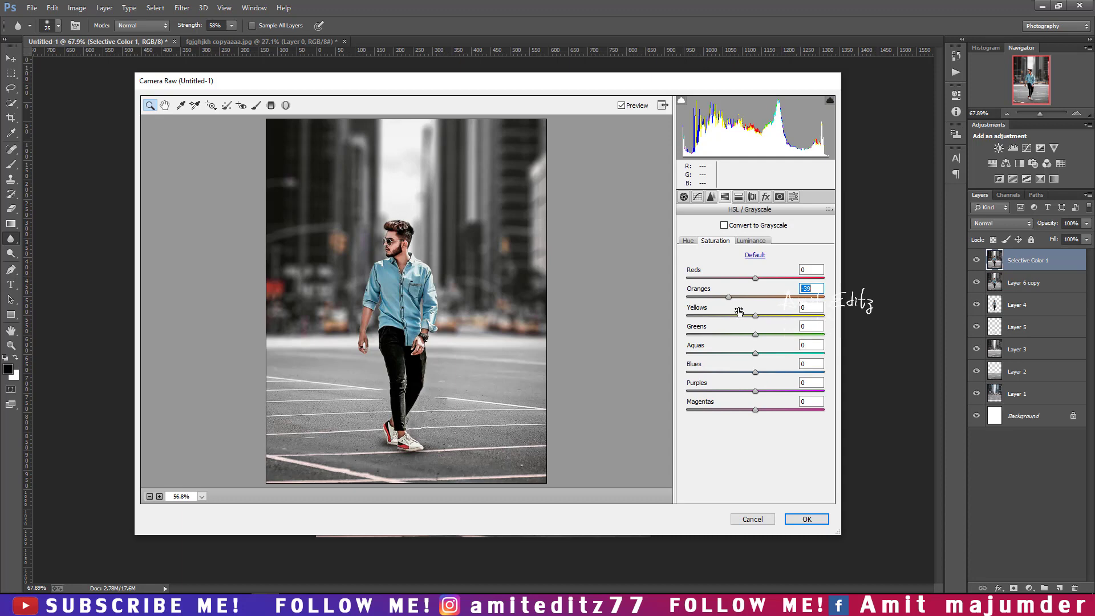
click(796, 520)
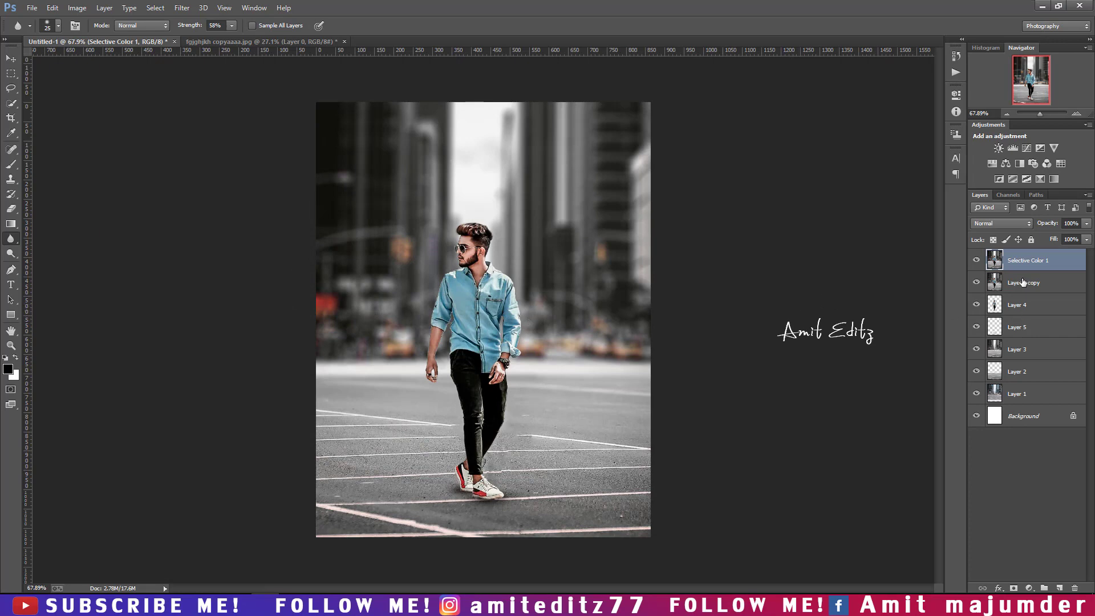
Load the AMIT EDITZ logo brush in white at 100% opacity, shrunk to 120 px
scroll(620, 268, down, 2)
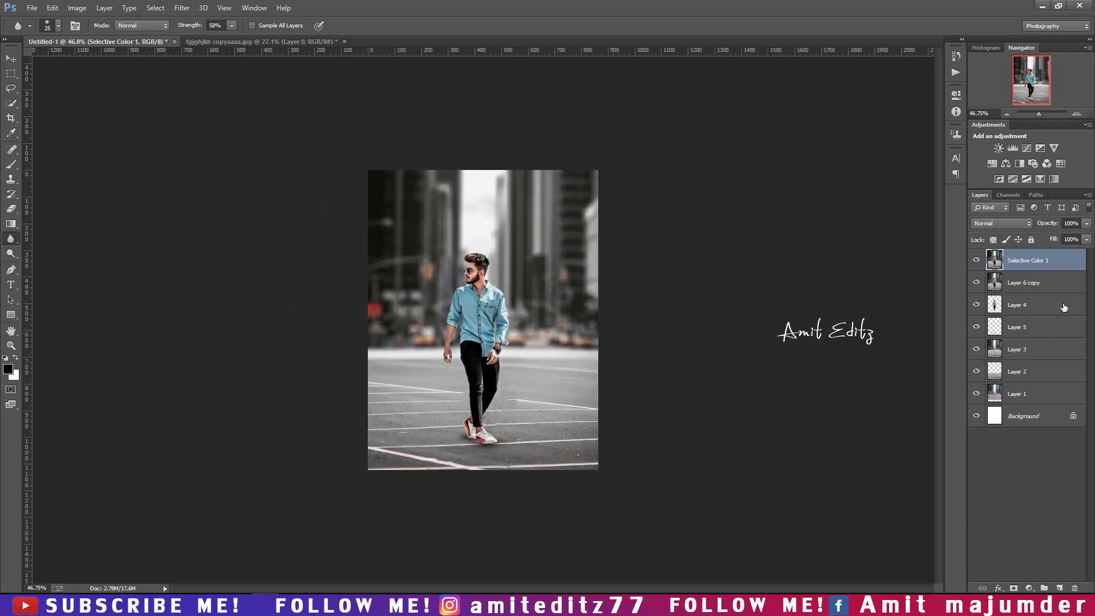
right_click(11, 164)
click(57, 166)
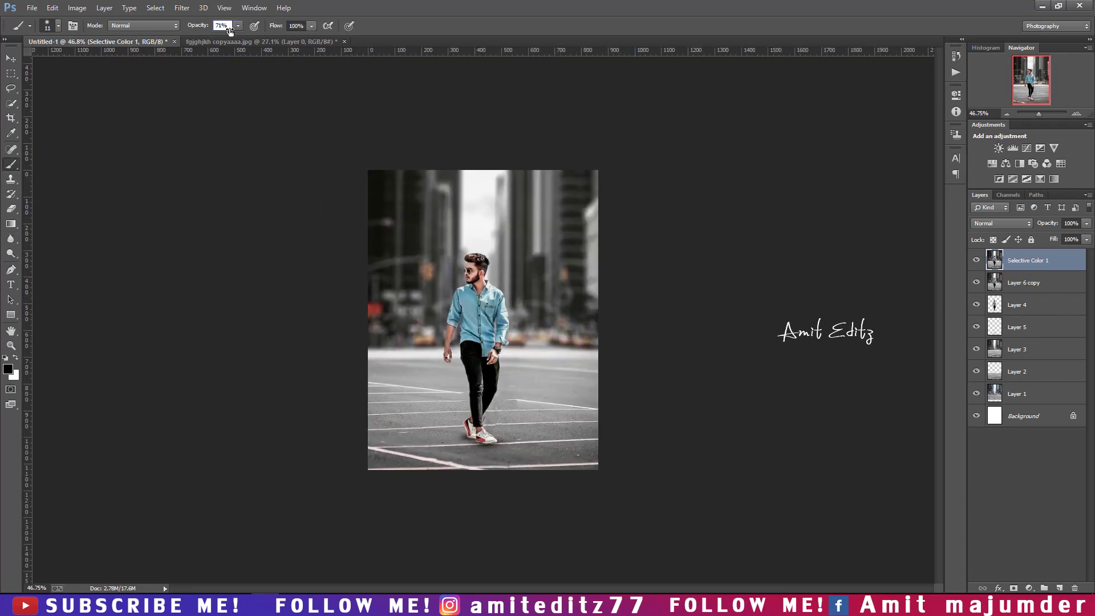
drag(229, 31, 248, 31)
right_click(476, 272)
click(492, 495)
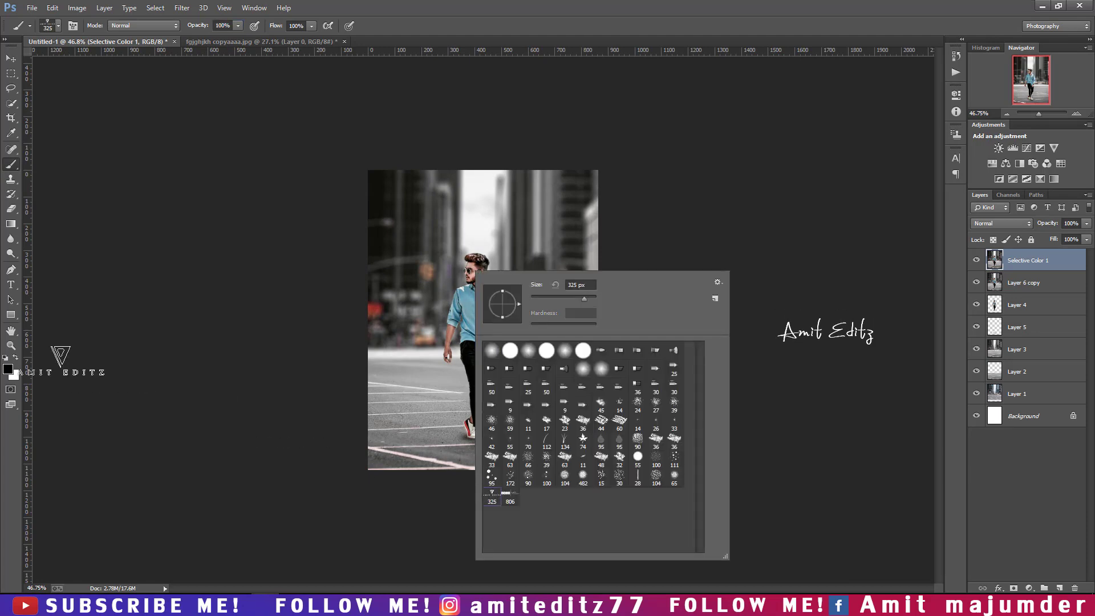
click(16, 357)
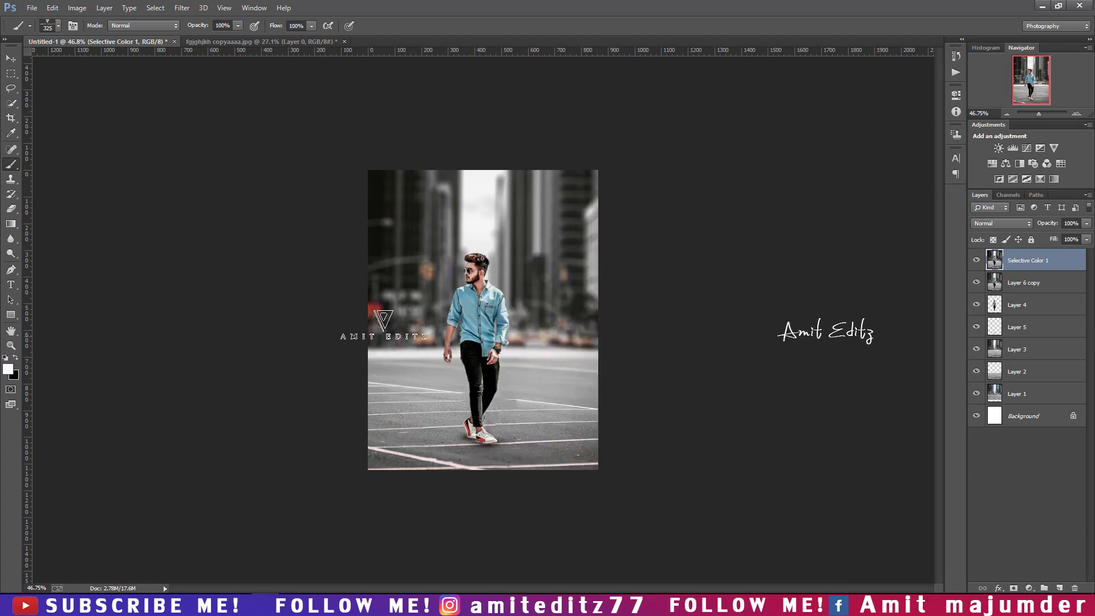
key(bracketleft)
key(bracketleft)
key(bracketleft)
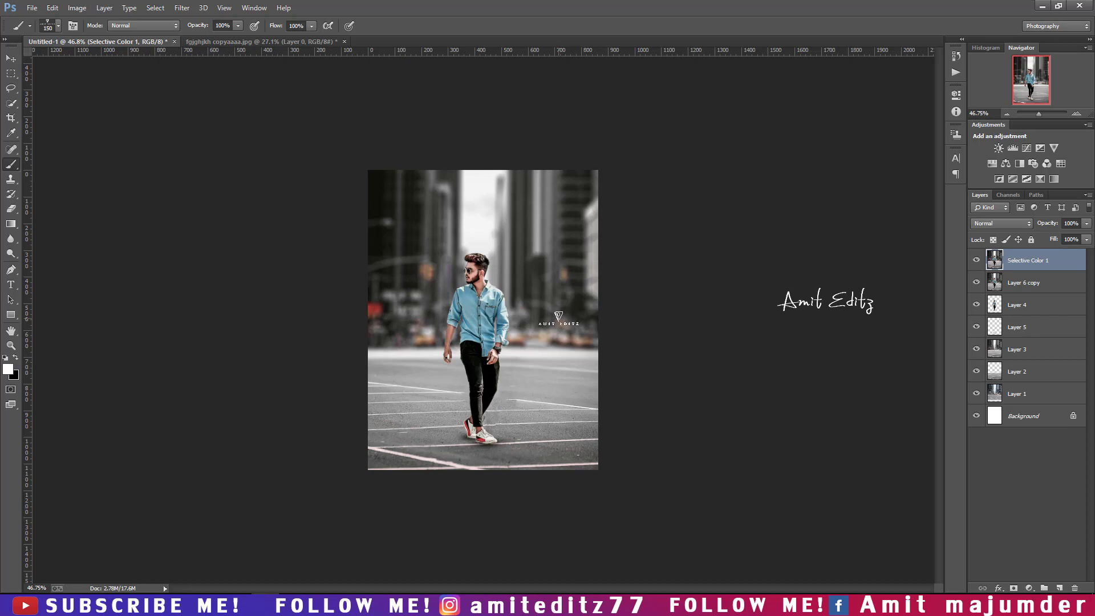
key(bracketleft)
key(bracketleft)
key(bracketleft)
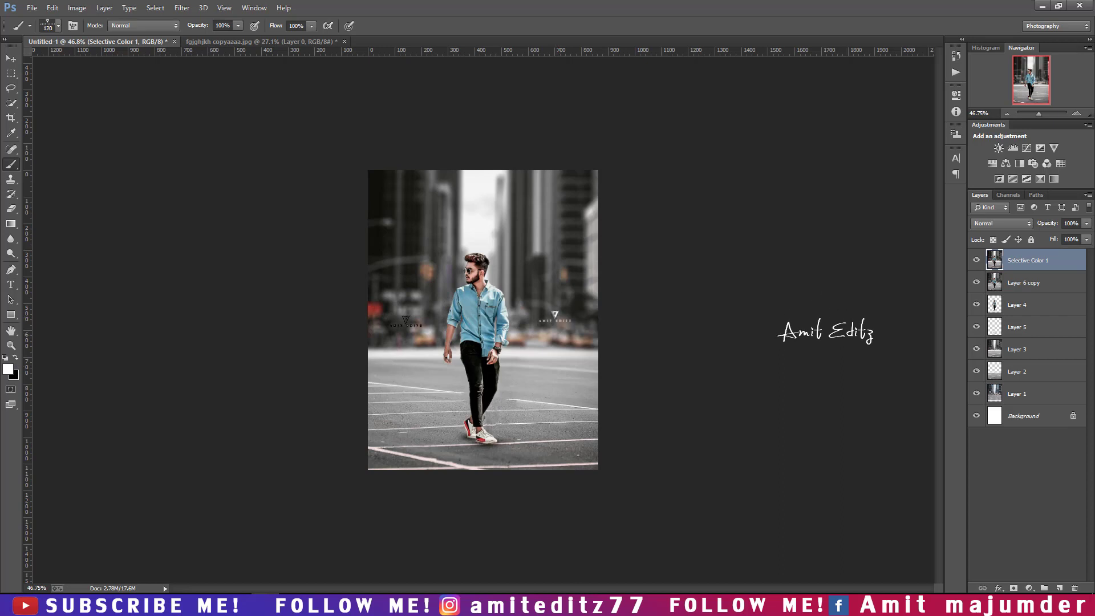
Reset the brush to soft round and return to the Move tool
right_click(419, 239)
click(436, 319)
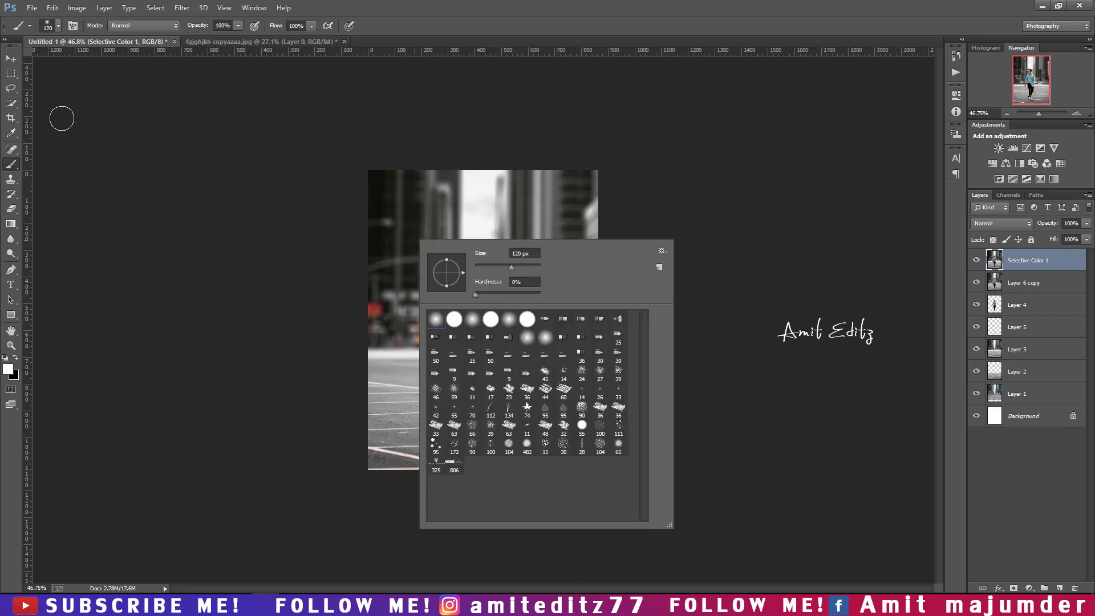
click(15, 57)
scroll(439, 256, up, 2)
scroll(439, 255, down, 1)
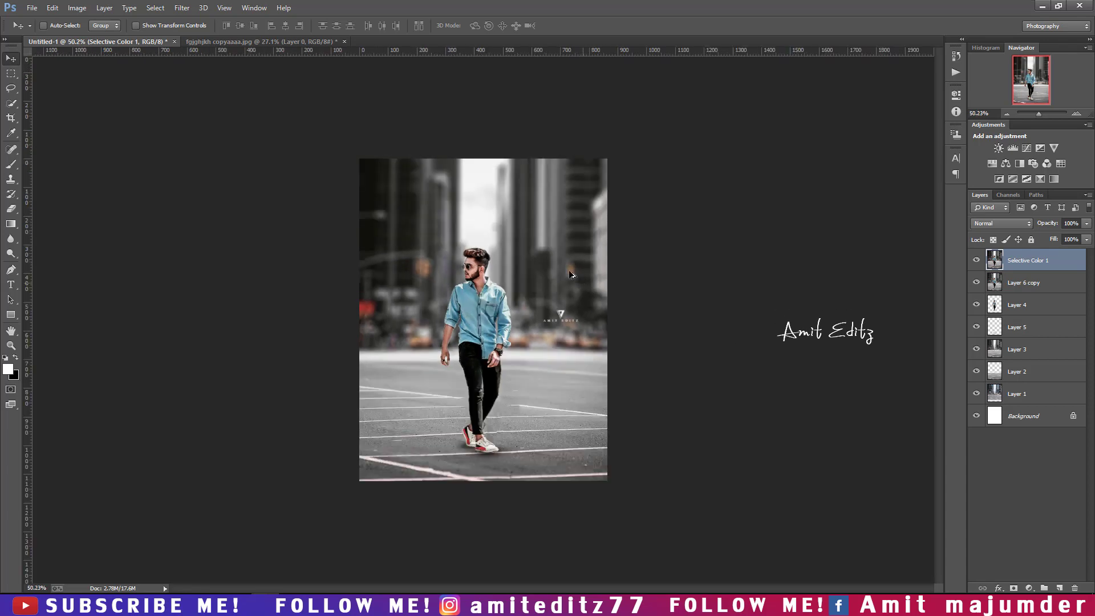
scroll(571, 274, up, 1)
scroll(569, 273, up, 1)
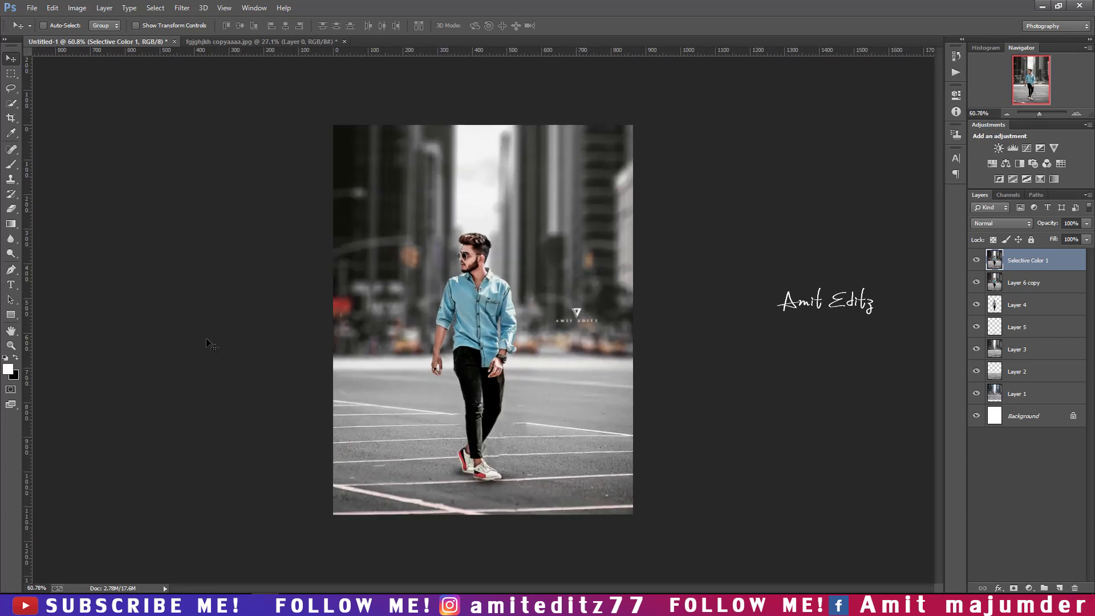
Try a Neutral Density gradient across the bottom road, then undo it
key(g)
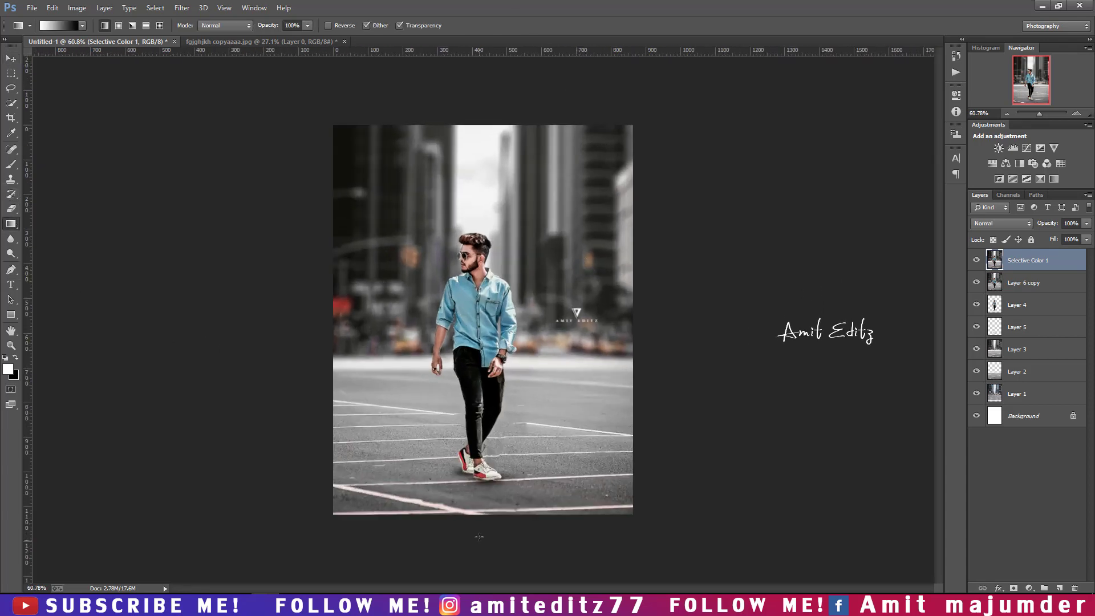
drag(479, 536, 479, 452)
click(69, 27)
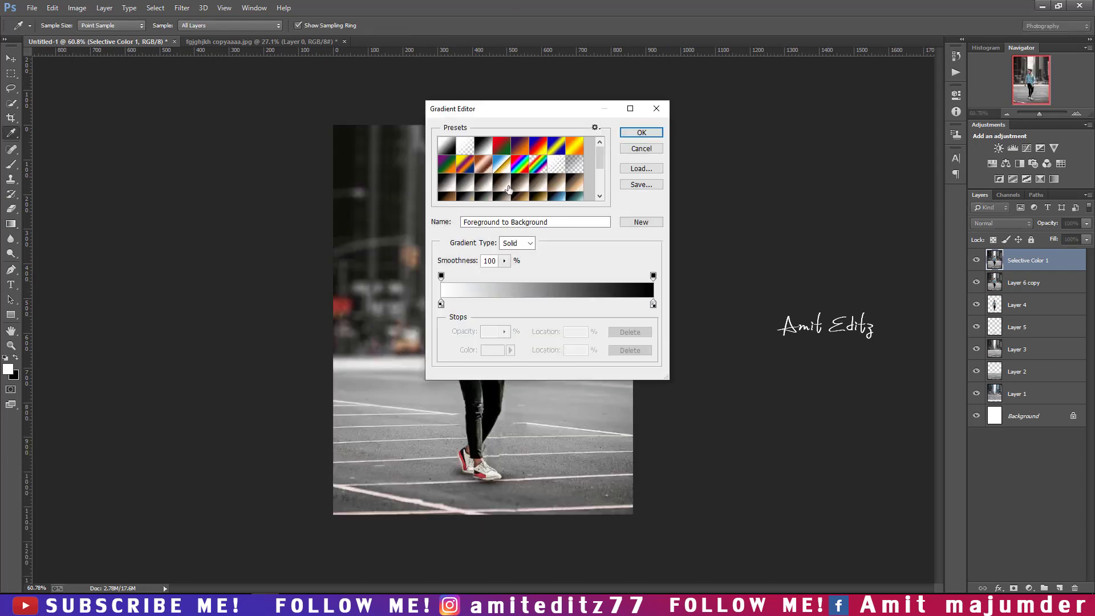
click(572, 165)
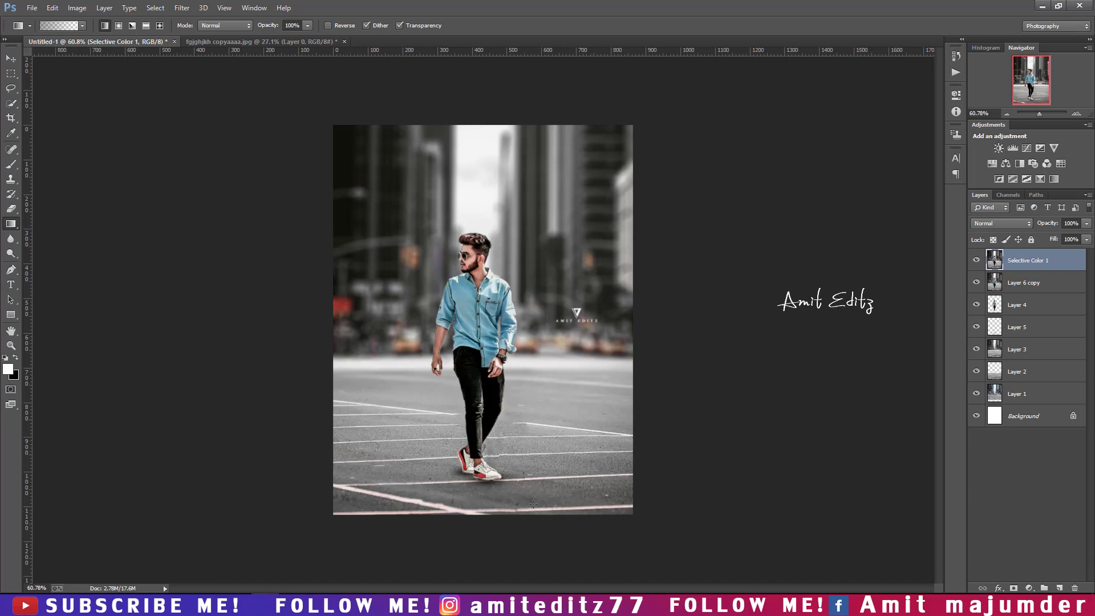
drag(575, 313, 489, 427)
key(ctrl+z)
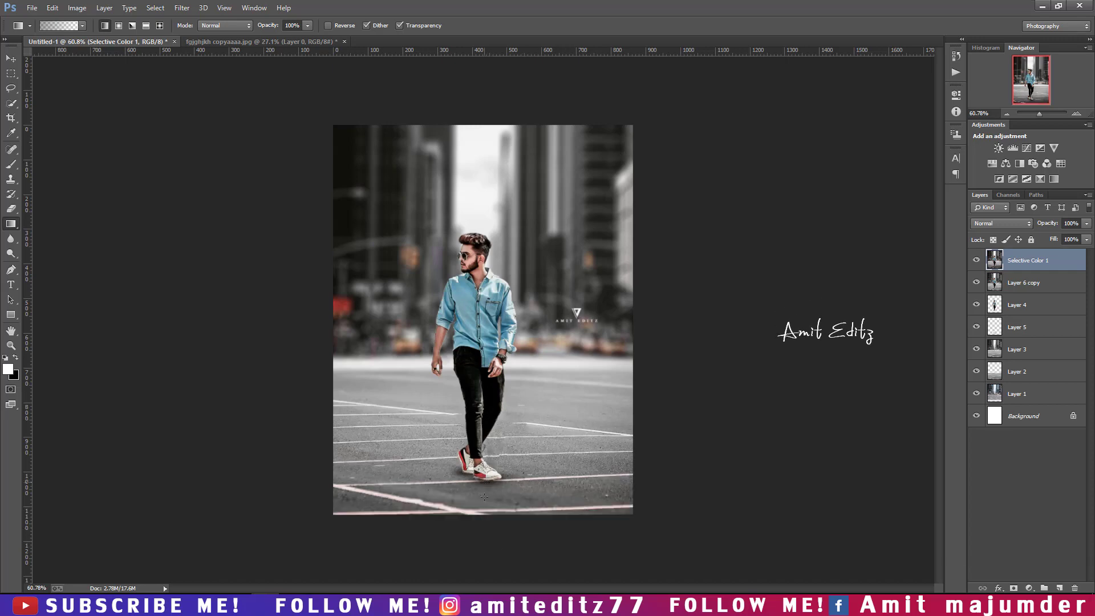
key(ctrl+z)
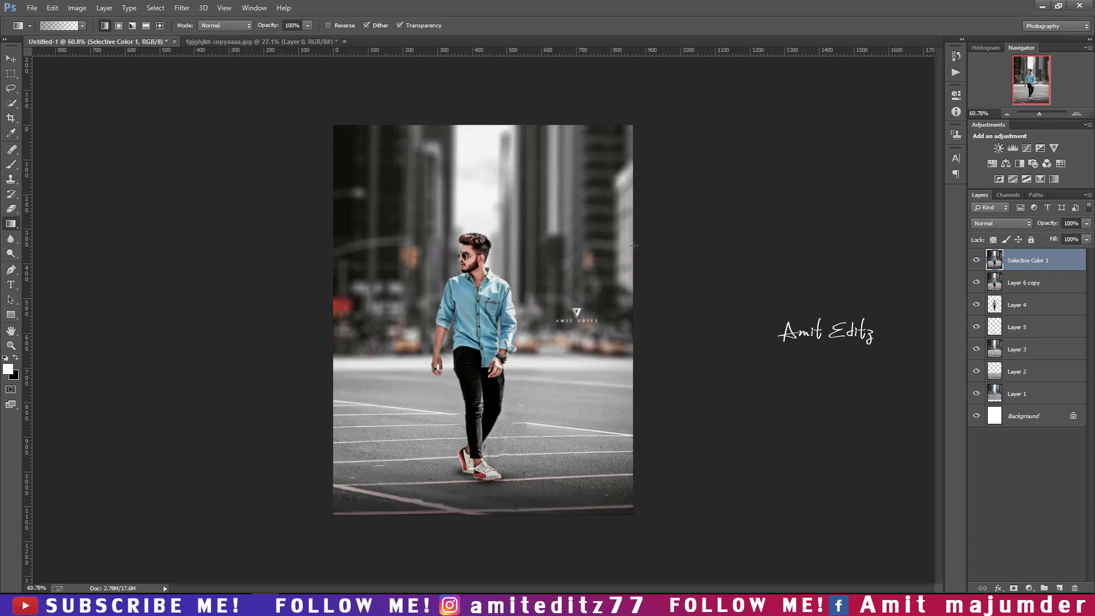
key(ctrl+z)
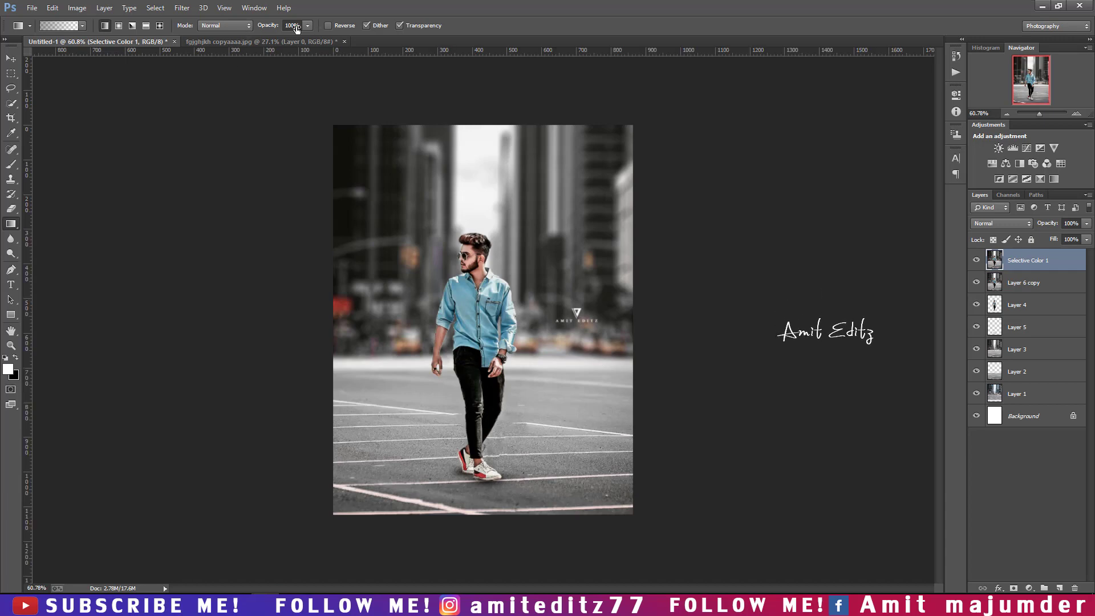
Redraw the bottom road gradient at 63% opacity
drag(274, 26, 269, 32)
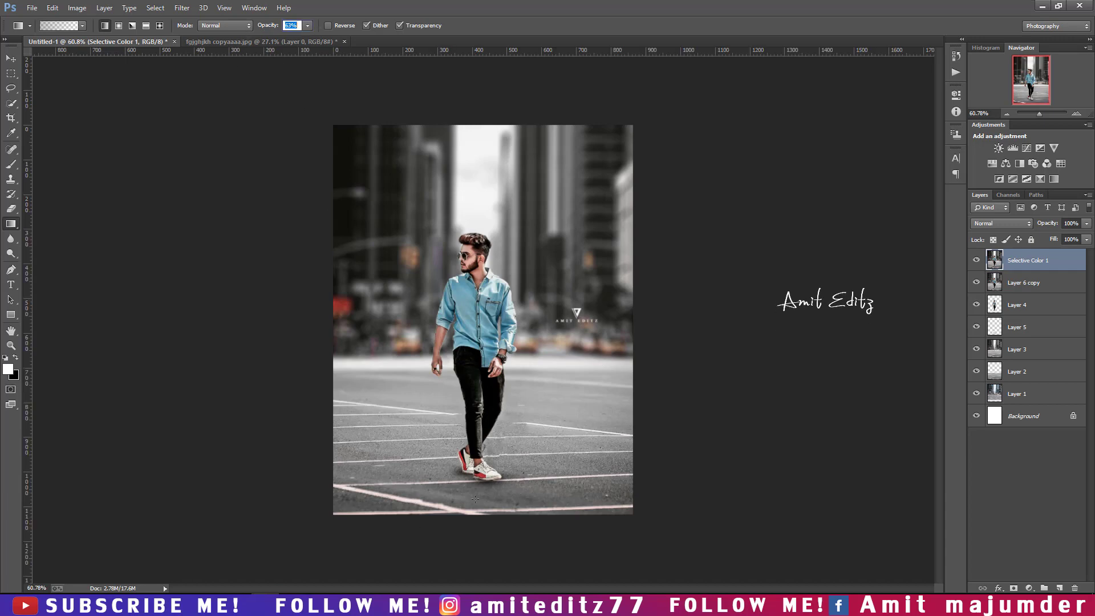
drag(491, 425, 479, 553)
key(ctrl+z)
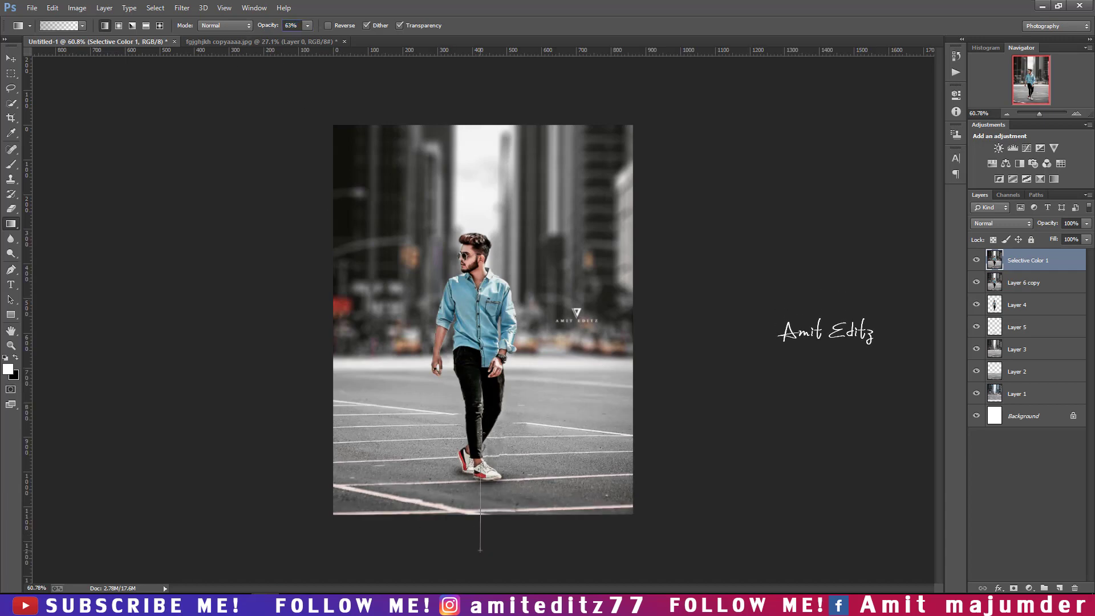
scroll(485, 409, down, 2)
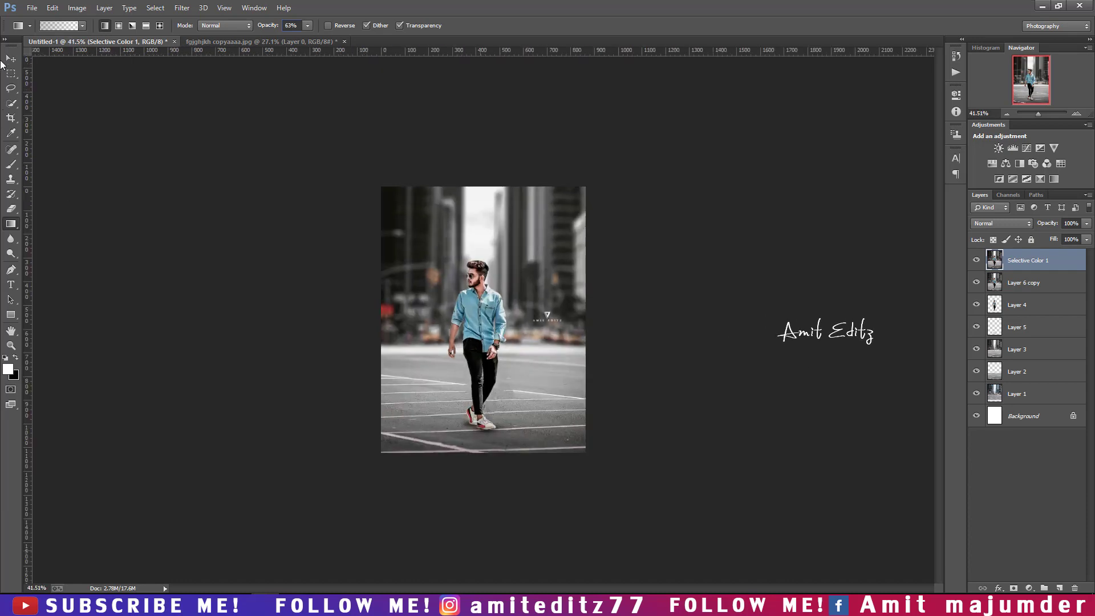
Select Layer 6 copy alongside Selective Color 1 and merge them into one layer
key(v)
scroll(570, 342, up, 1)
scroll(599, 325, up, 1)
scroll(597, 322, up, 1)
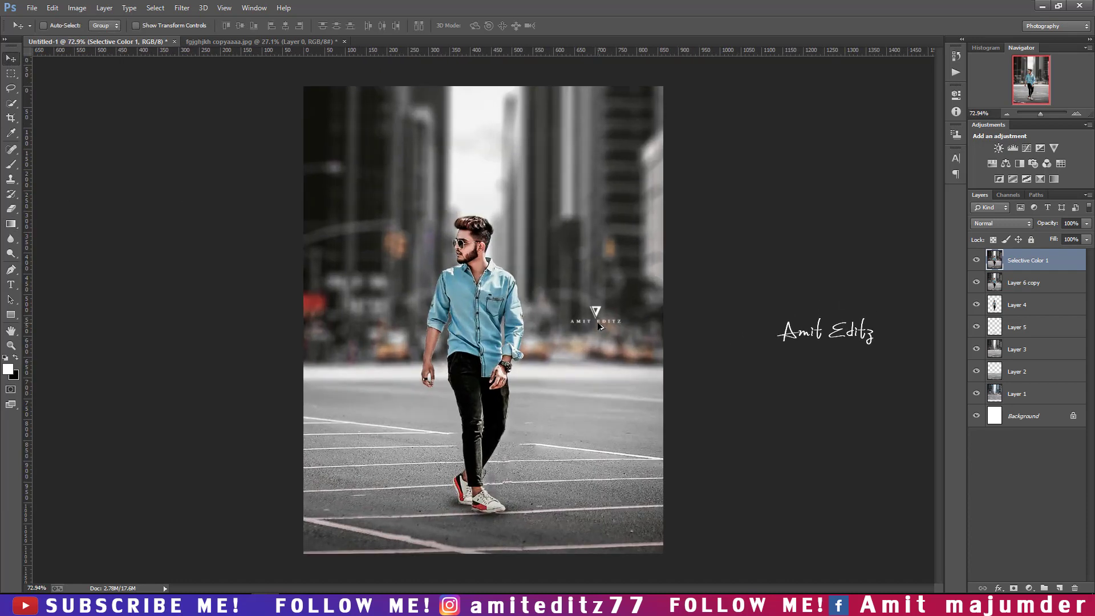
scroll(597, 322, down, 2)
scroll(587, 296, up, 1)
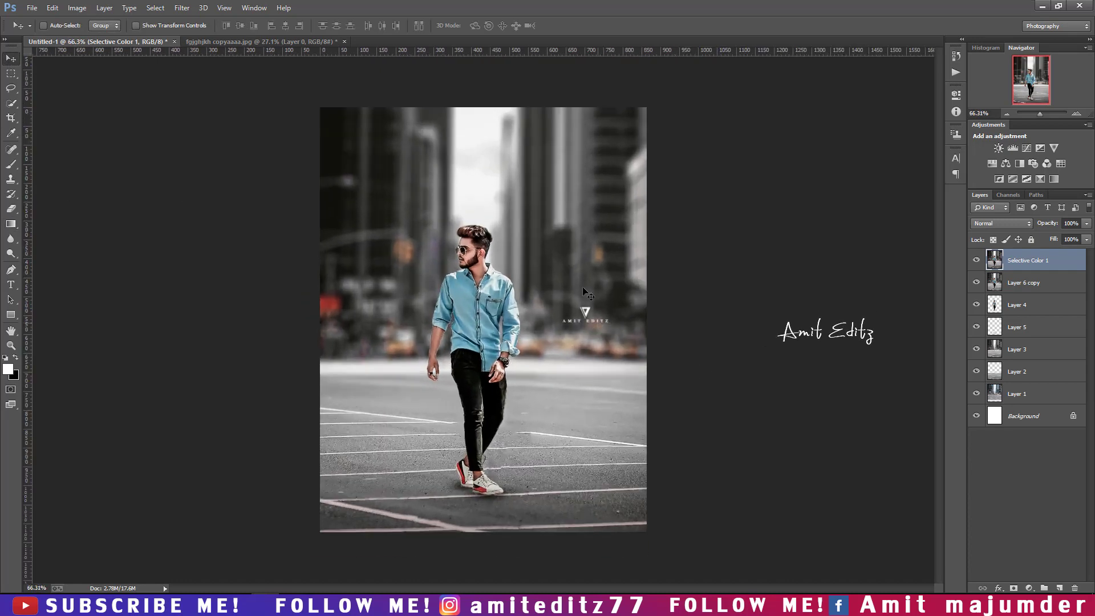
ctrl+click(1027, 283)
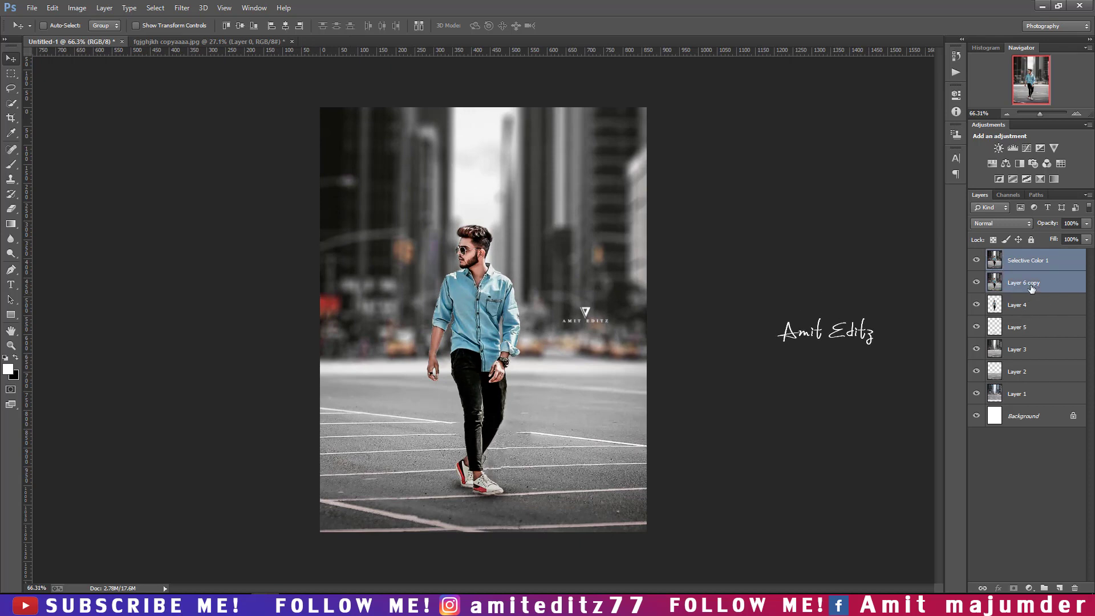
right_click(1031, 288)
click(936, 410)
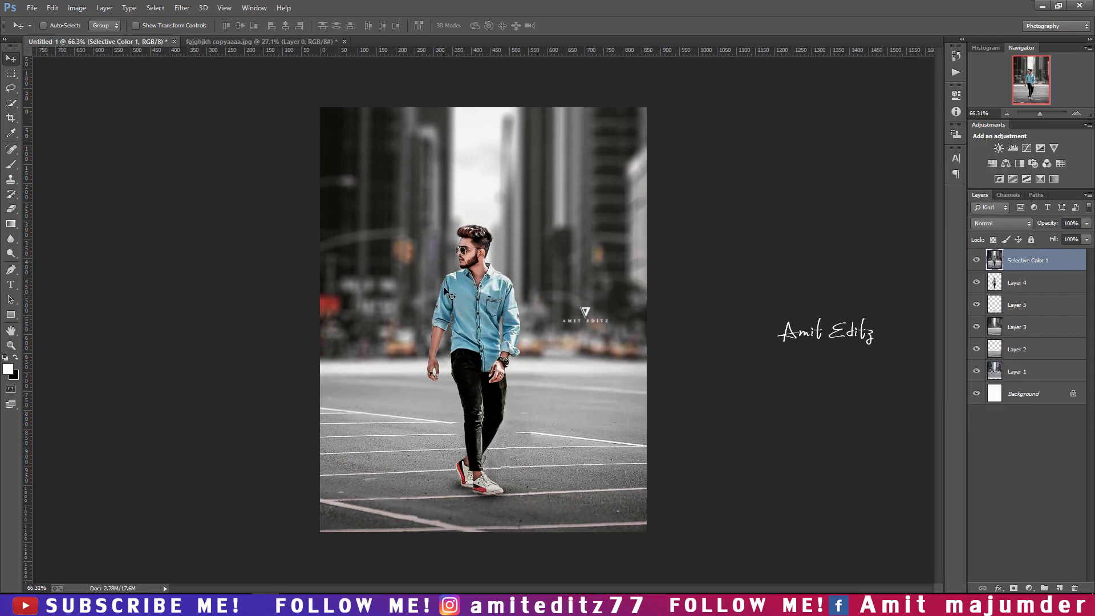
scroll(462, 291, up, 1)
scroll(462, 291, down, 1)
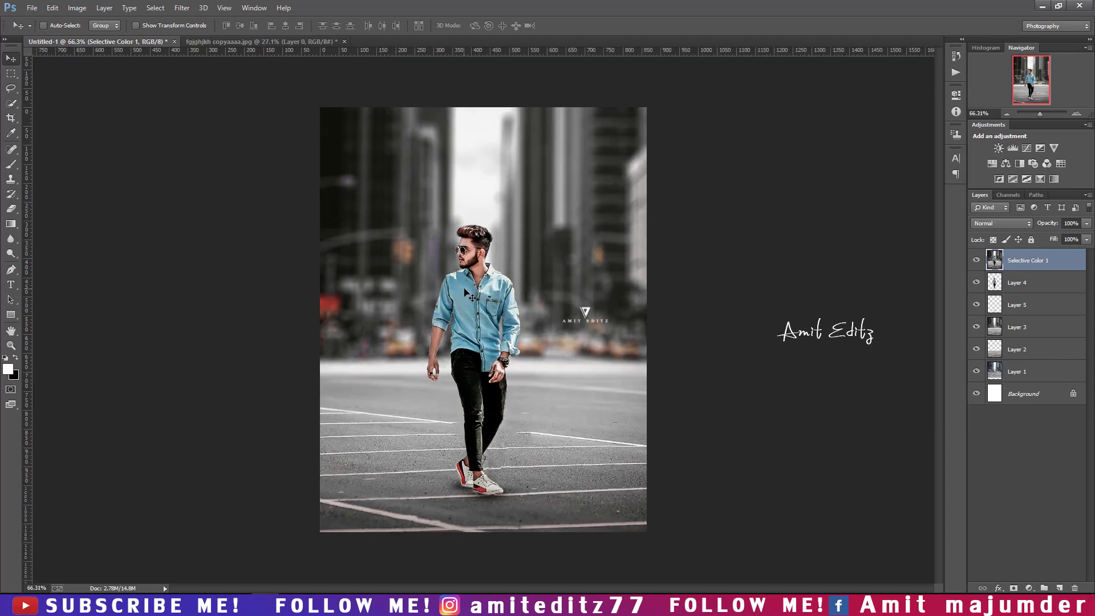